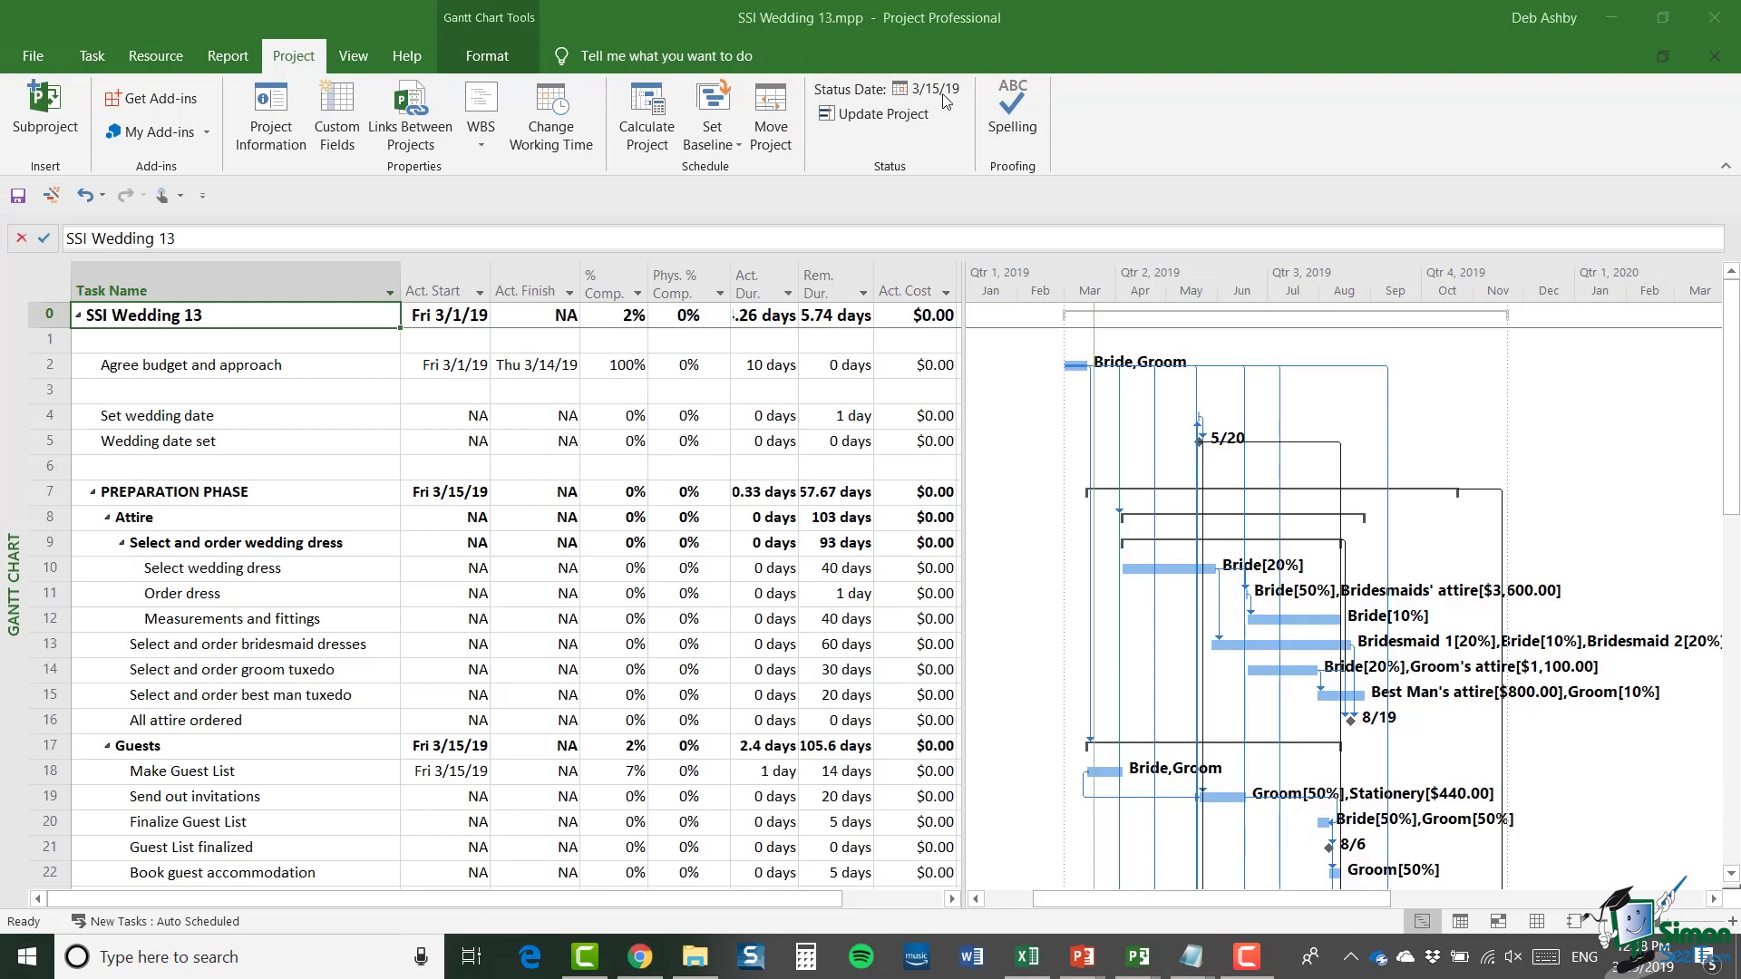
- Set the project's status date to Tue 4/30/19
{"action": "left_click", "coordinate": [916, 97]}
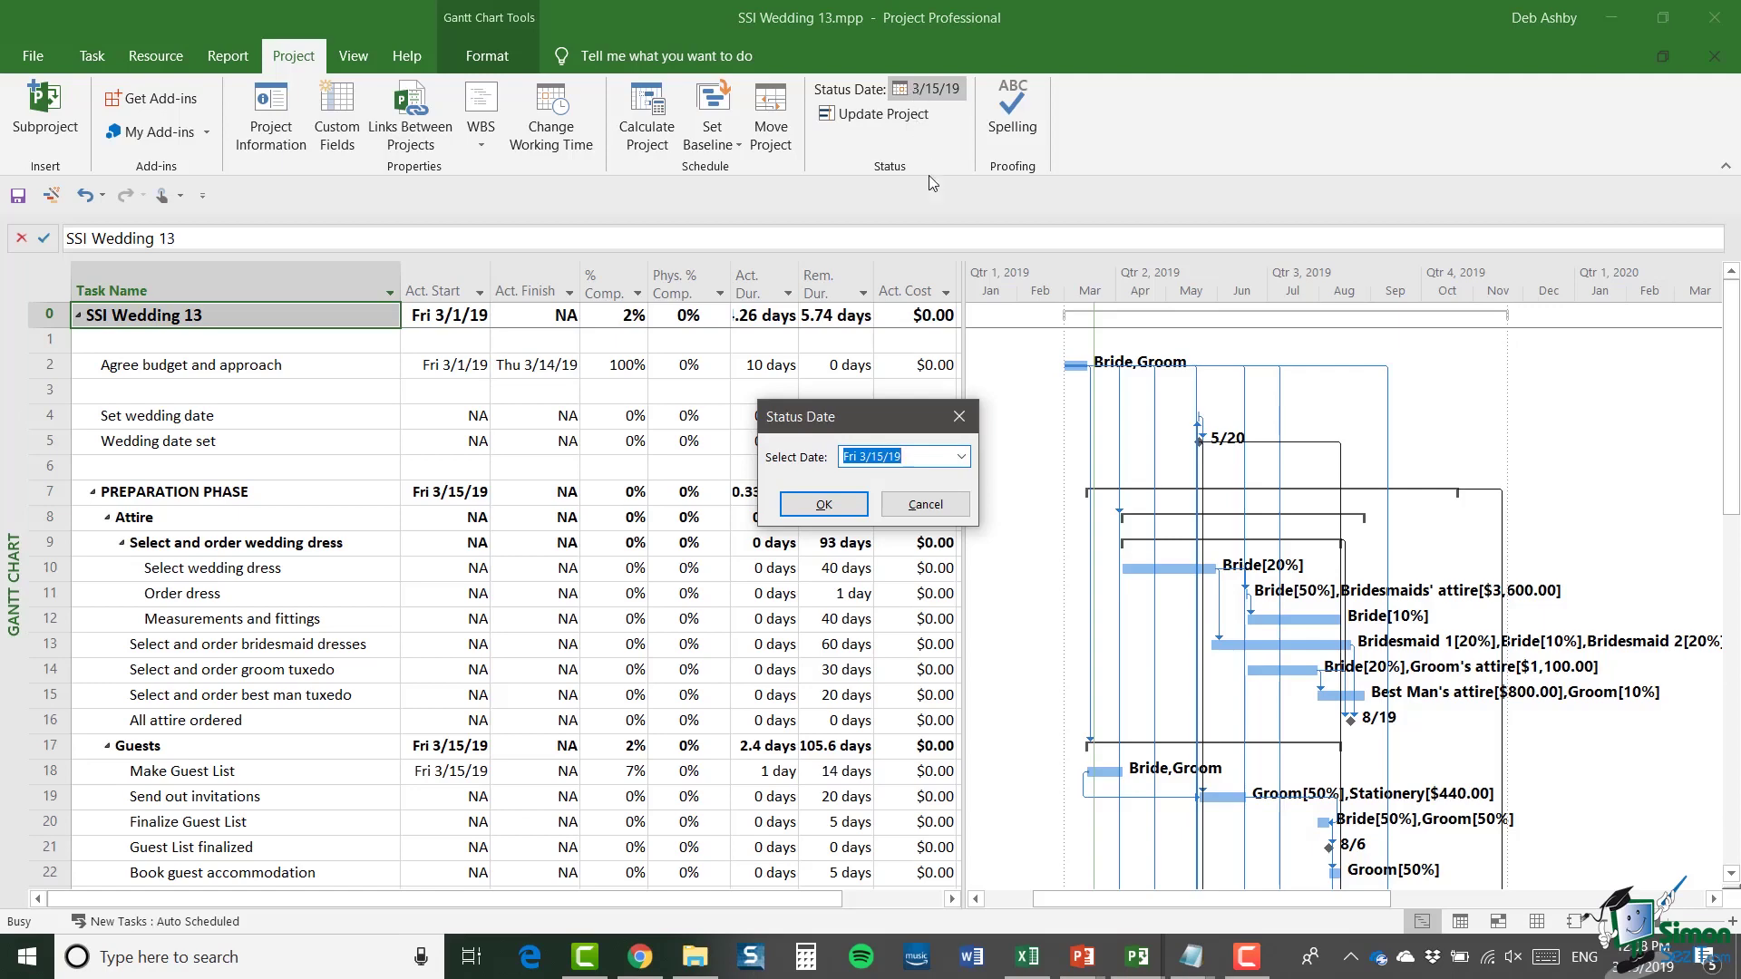
{"action": "left_click", "coordinate": [962, 457]}
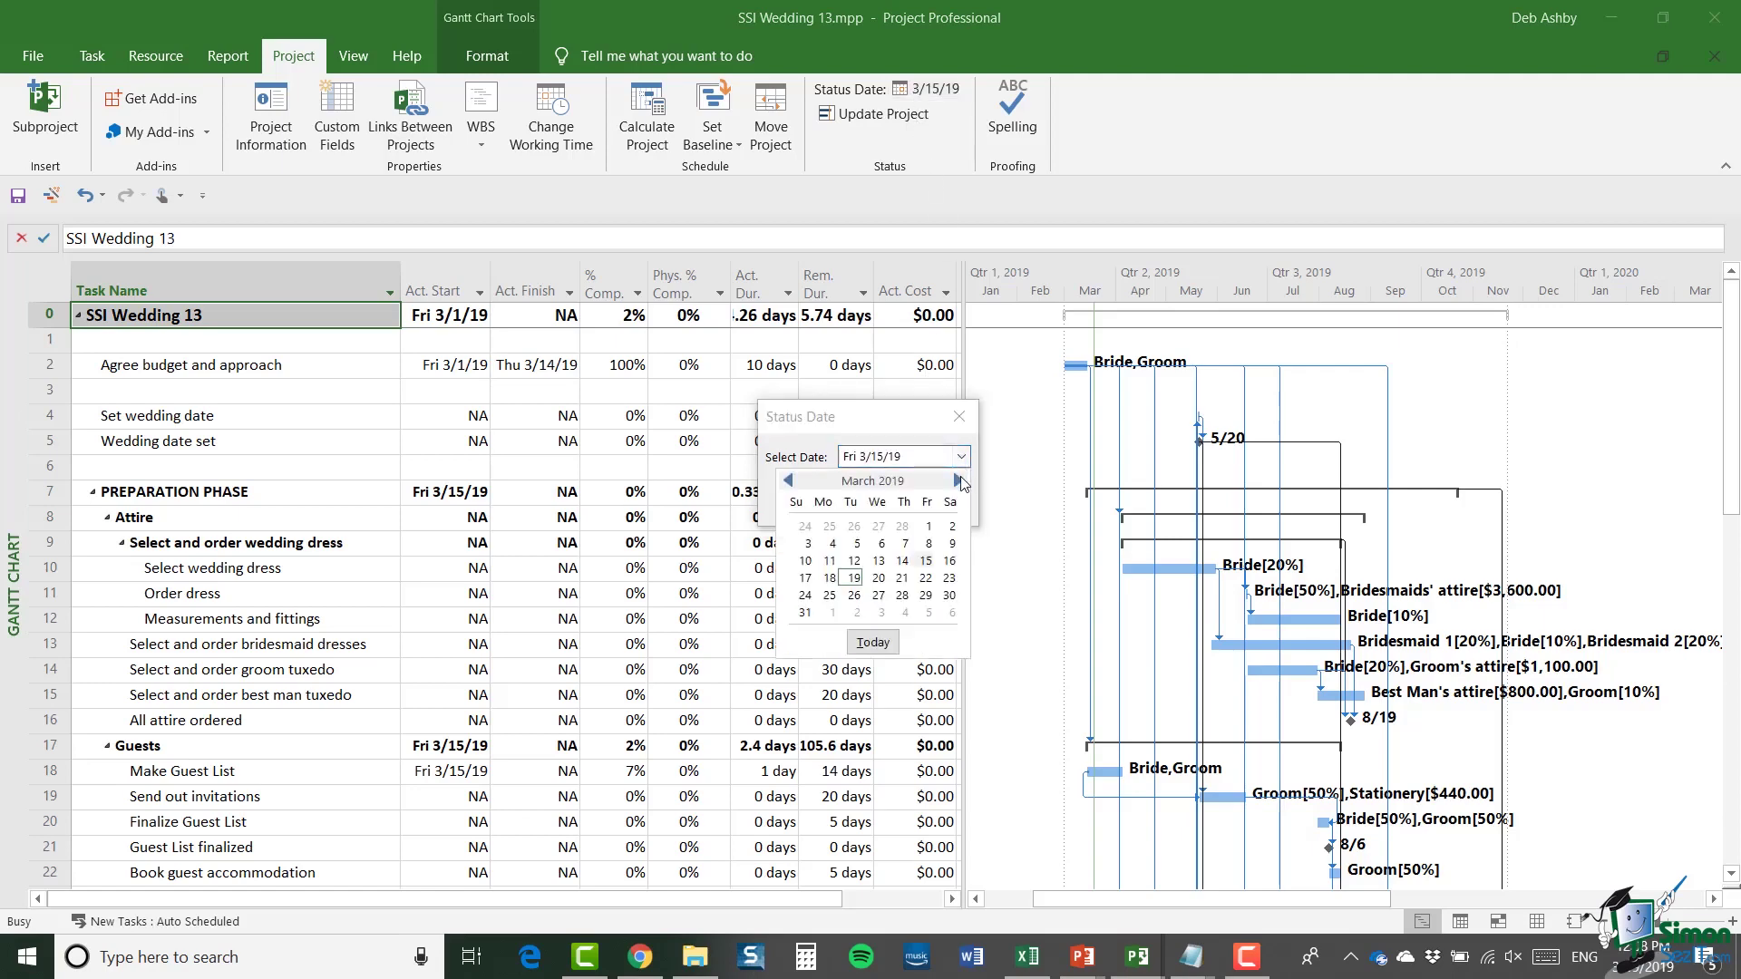
{"action": "left_click", "coordinate": [958, 481]}
{"action": "left_click", "coordinate": [857, 597]}
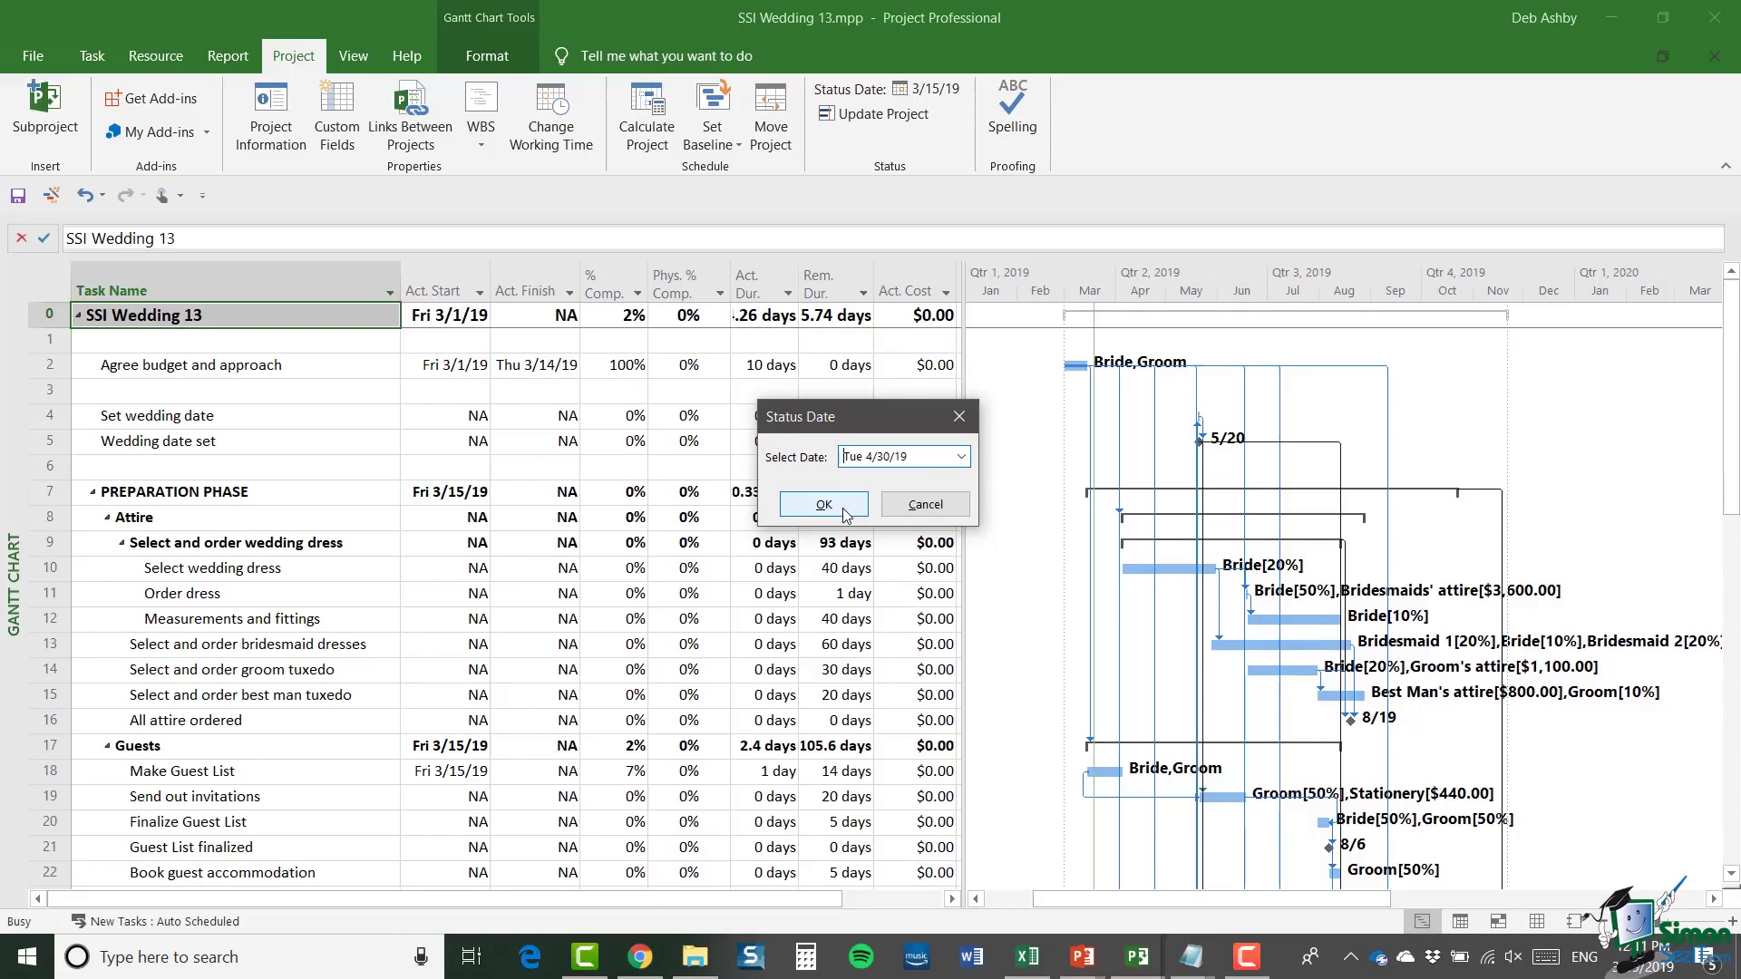
{"action": "left_click", "coordinate": [842, 510]}
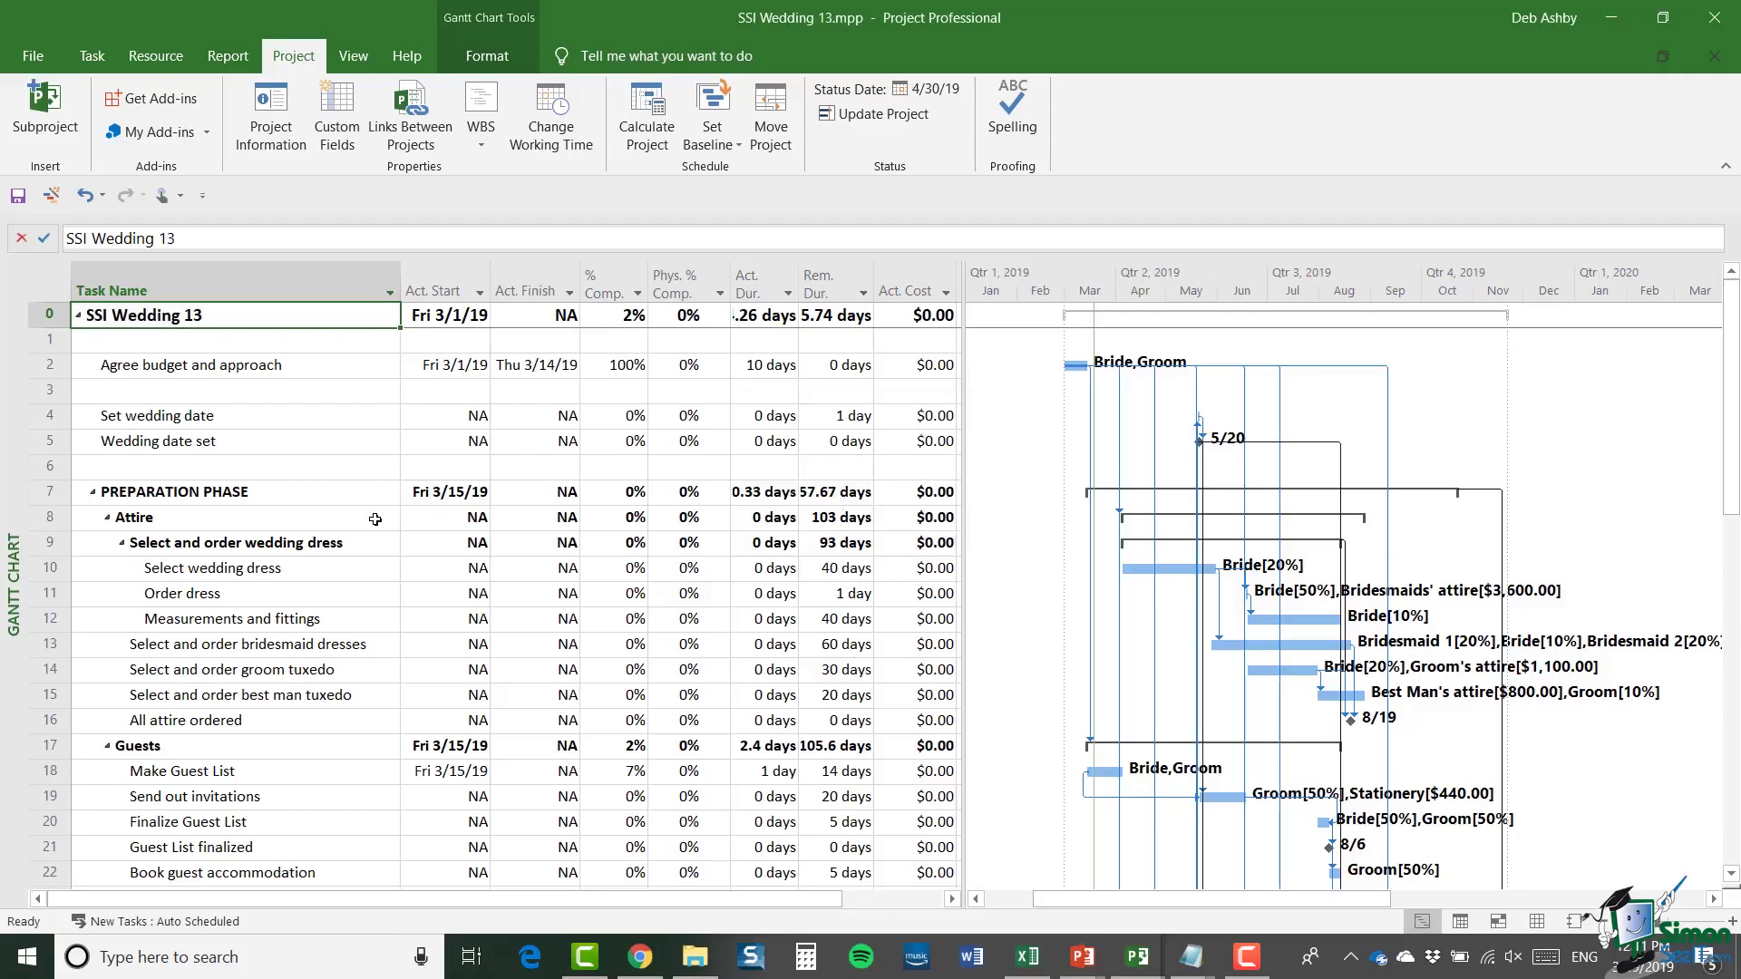
- Open the task information for Wedding day and set its constraint type to Must Start On
{"action": "scroll", "coordinate": [373, 519], "scroll_direction": "down", "scroll_amount": 12}
{"action": "scroll", "coordinate": [374, 519], "scroll_direction": "down", "scroll_amount": 2}
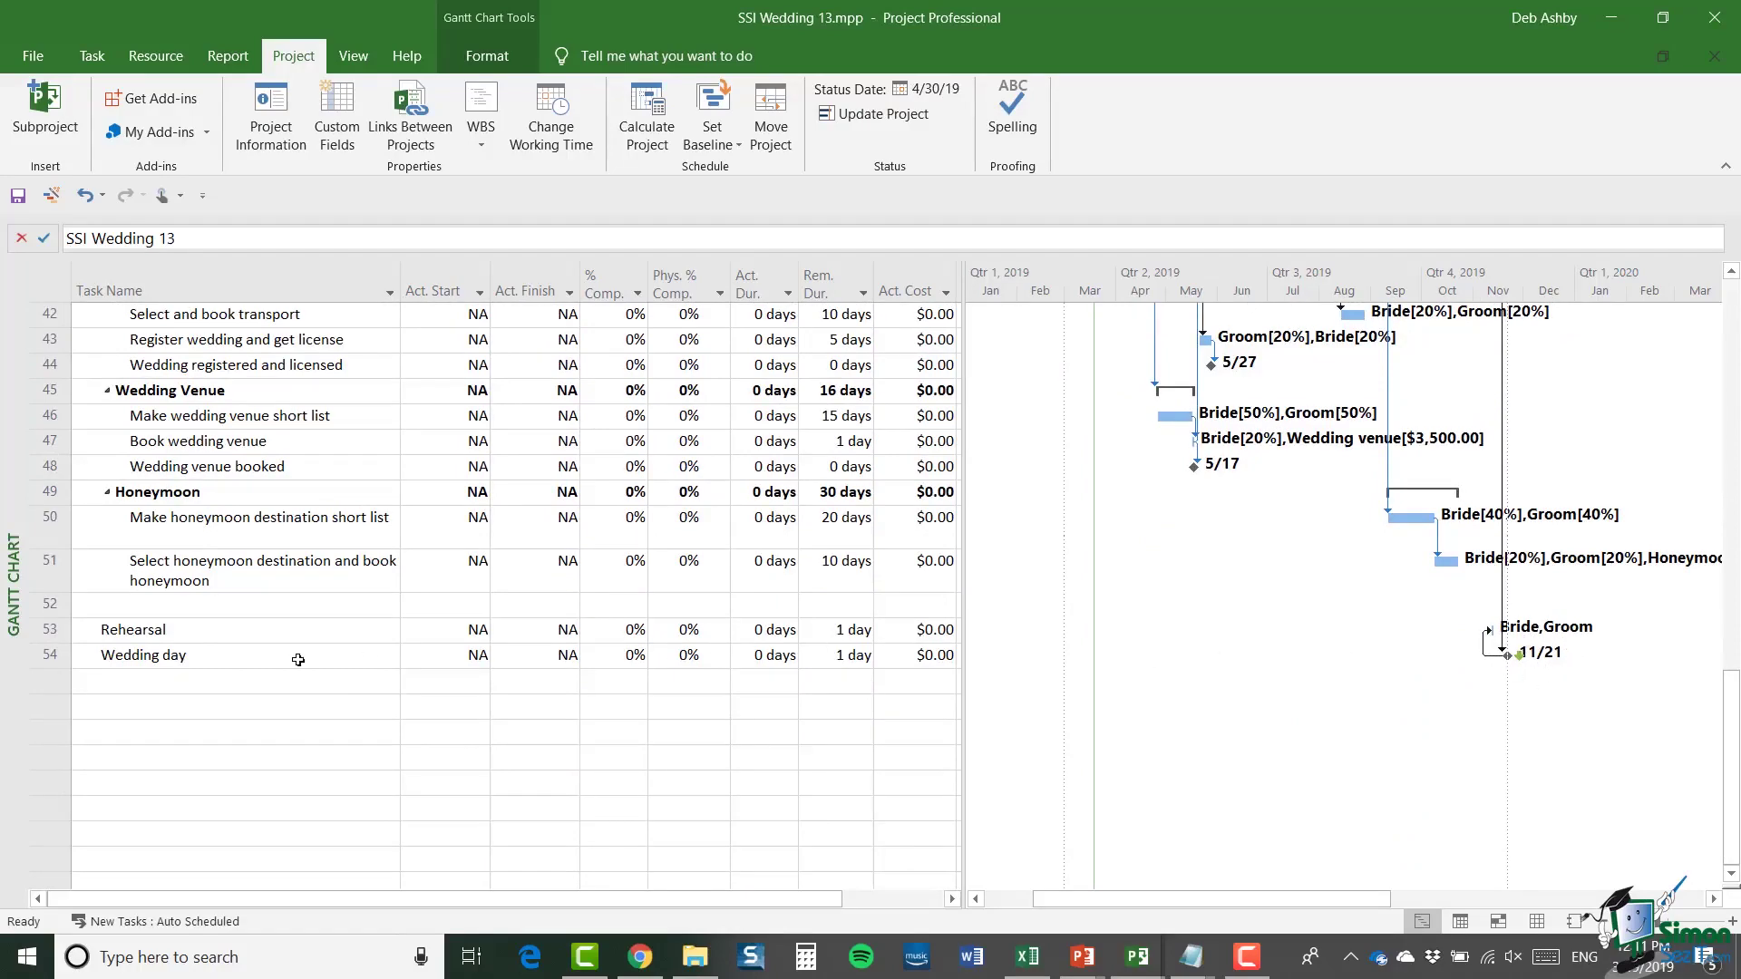
{"action": "left_click", "coordinate": [298, 660]}
{"action": "double_click", "coordinate": [298, 660]}
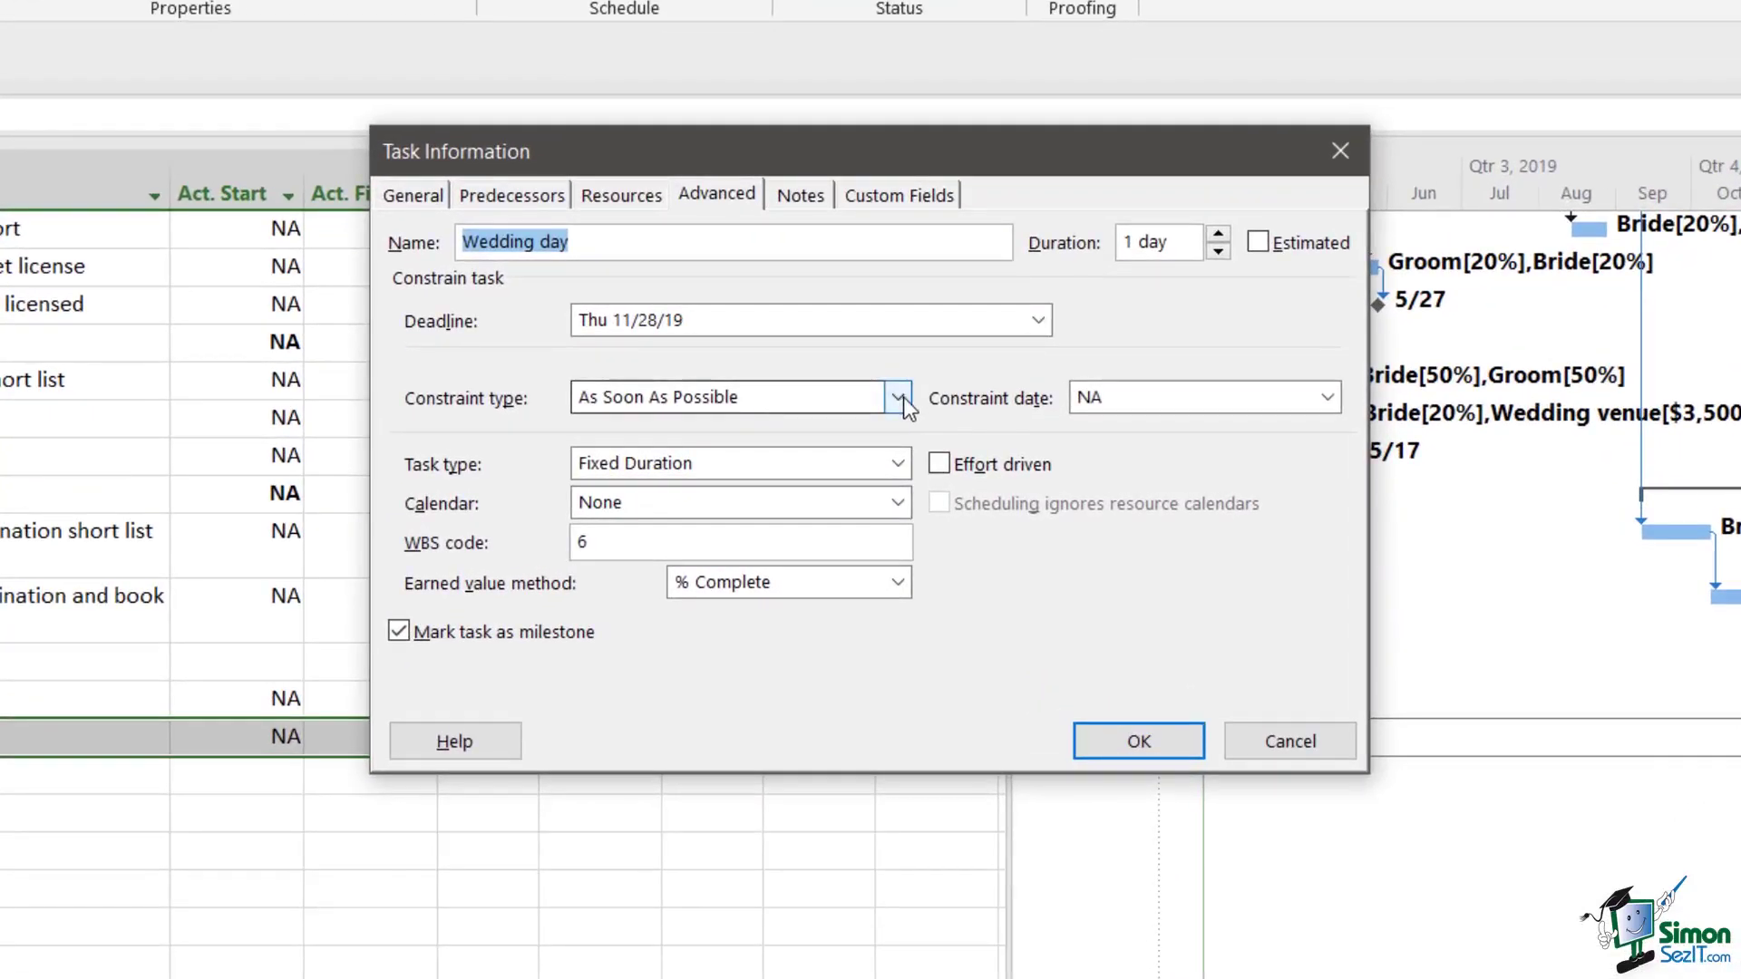
{"action": "left_click", "coordinate": [899, 397]}
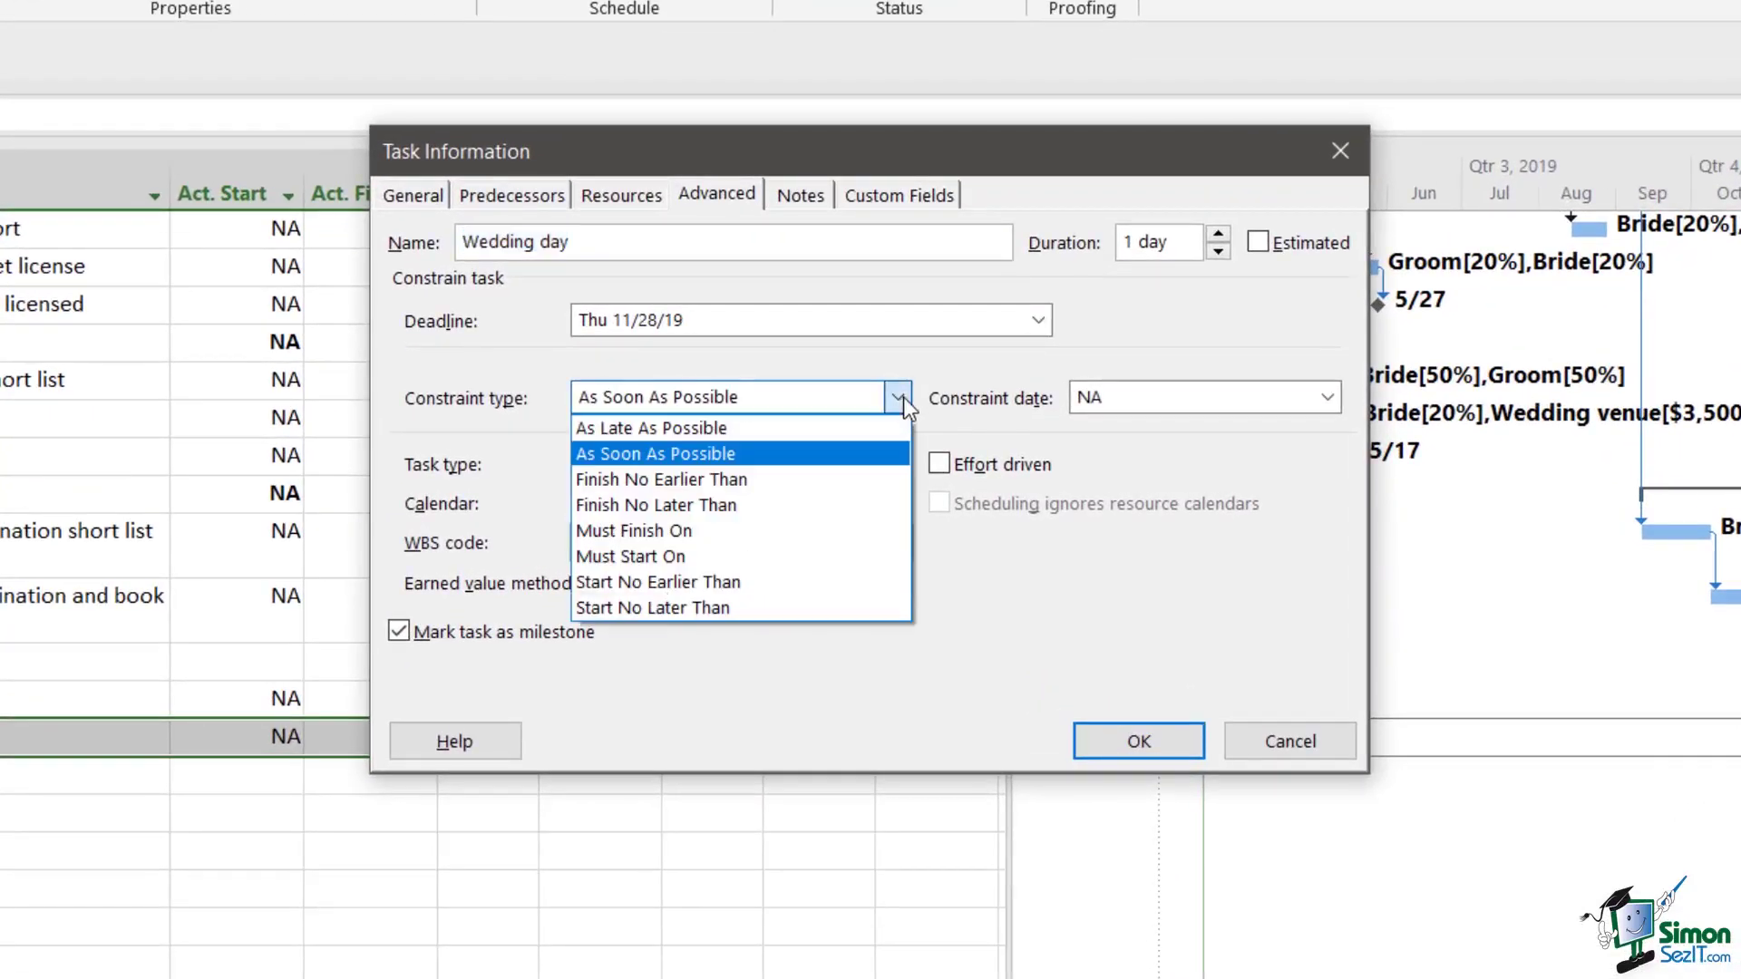
{"action": "left_click", "coordinate": [709, 547]}
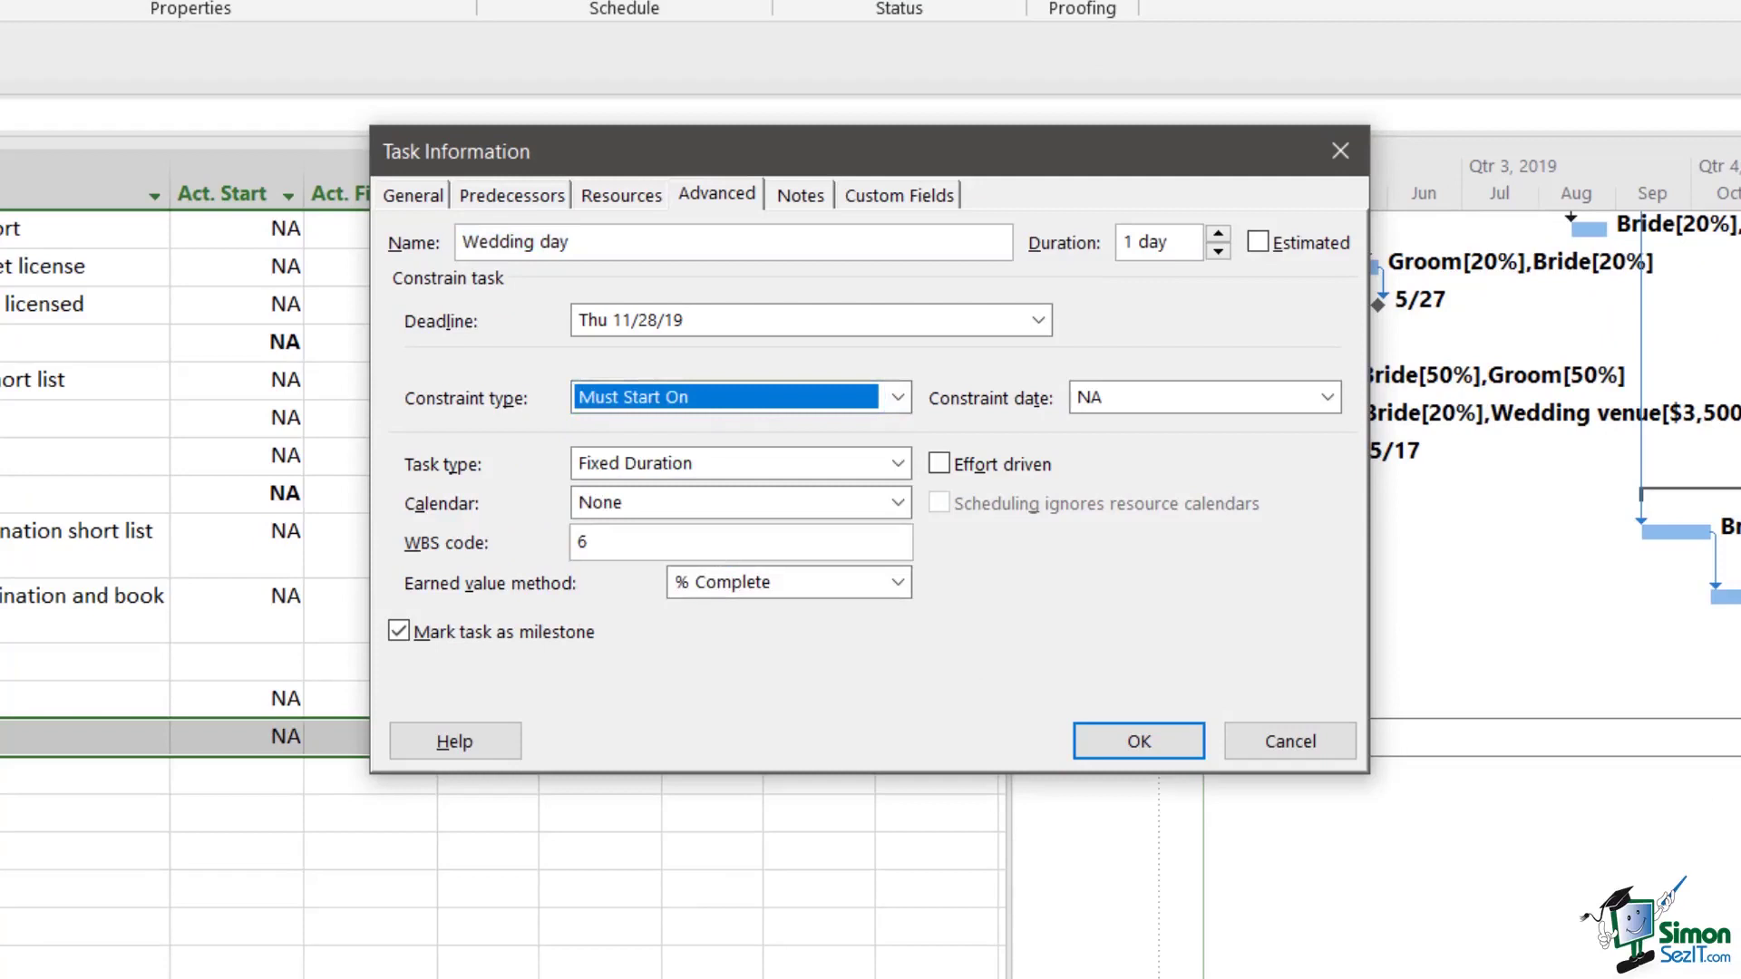
- Set the Wedding day task's constraint date to Thu 11/21/19
{"action": "left_click", "coordinate": [1327, 397]}
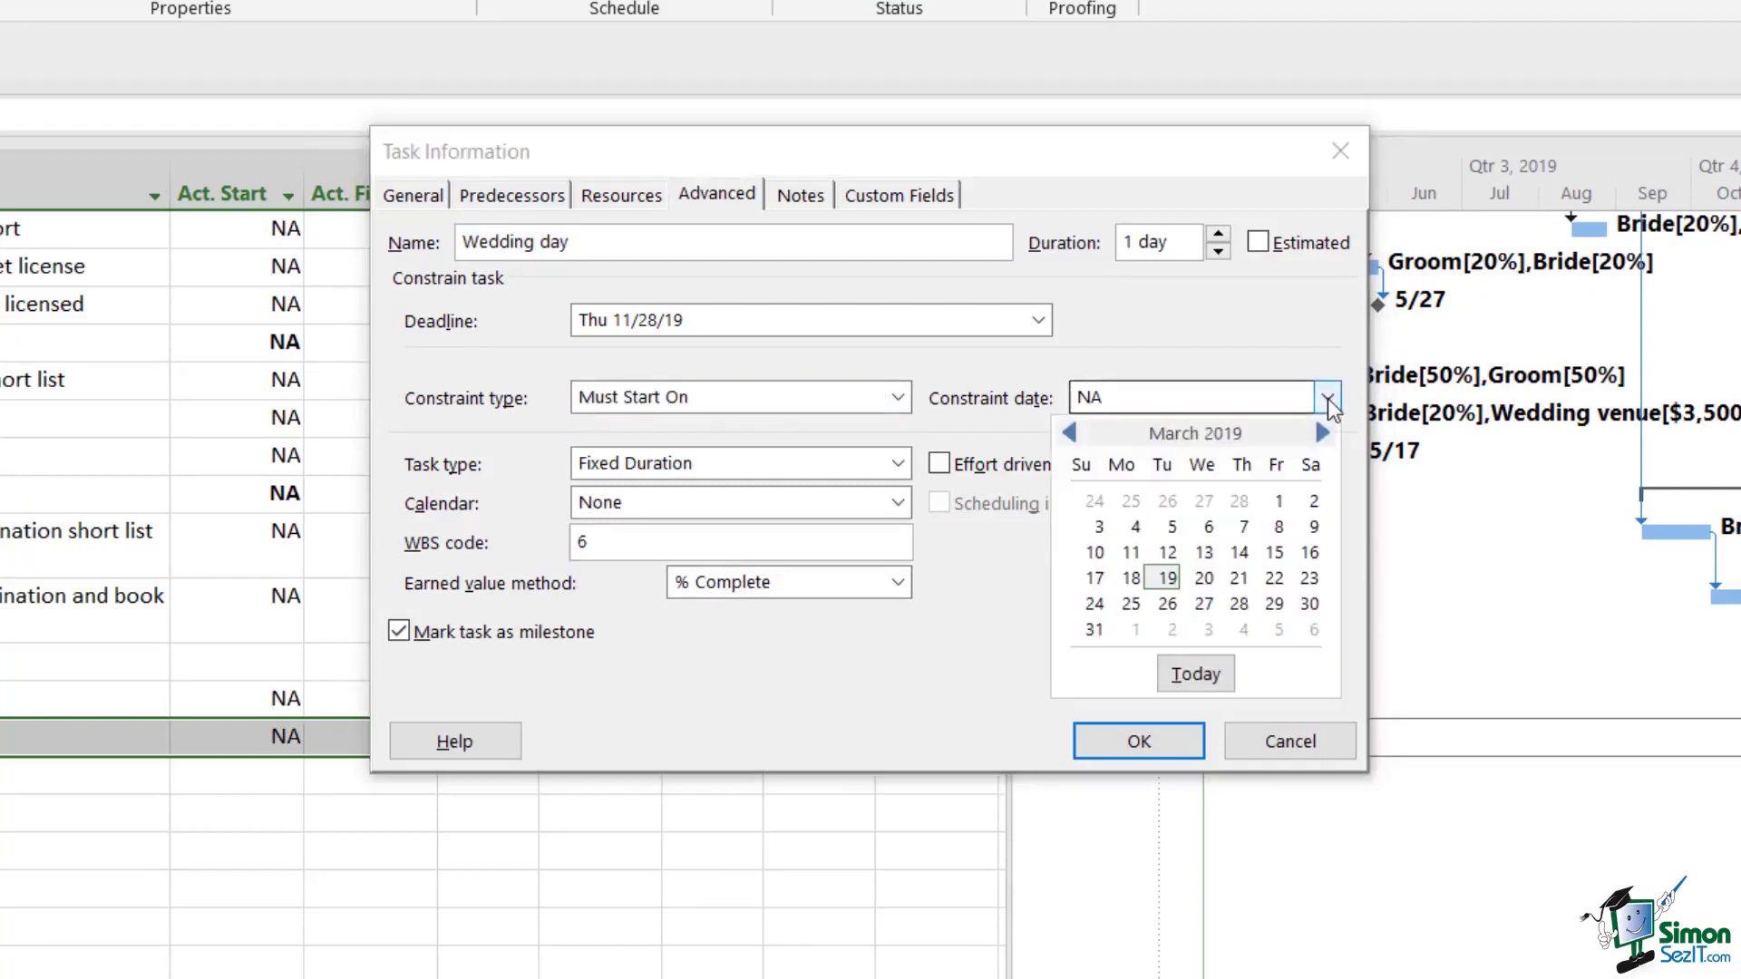
{"action": "left_click", "coordinate": [1323, 435]}
{"action": "left_click", "coordinate": [1323, 434]}
{"action": "left_click", "coordinate": [1324, 435]}
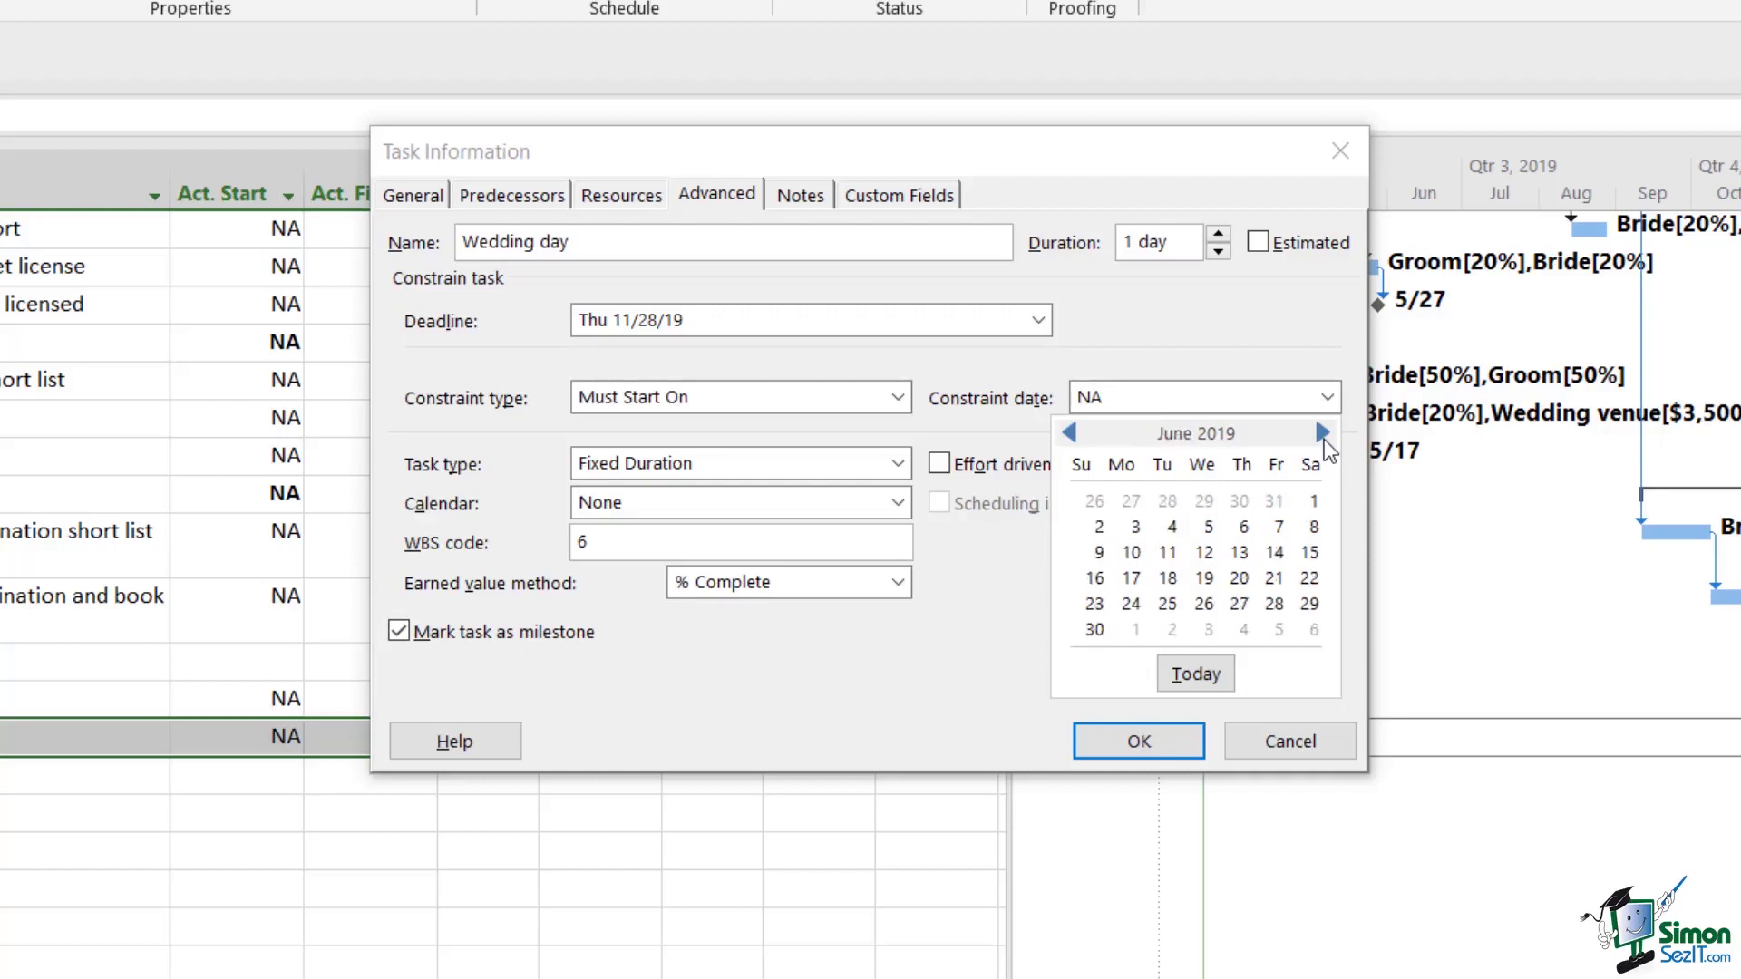
{"action": "left_click", "coordinate": [1323, 434]}
{"action": "left_click", "coordinate": [1324, 434]}
{"action": "left_click", "coordinate": [1324, 435]}
{"action": "left_click", "coordinate": [1324, 434]}
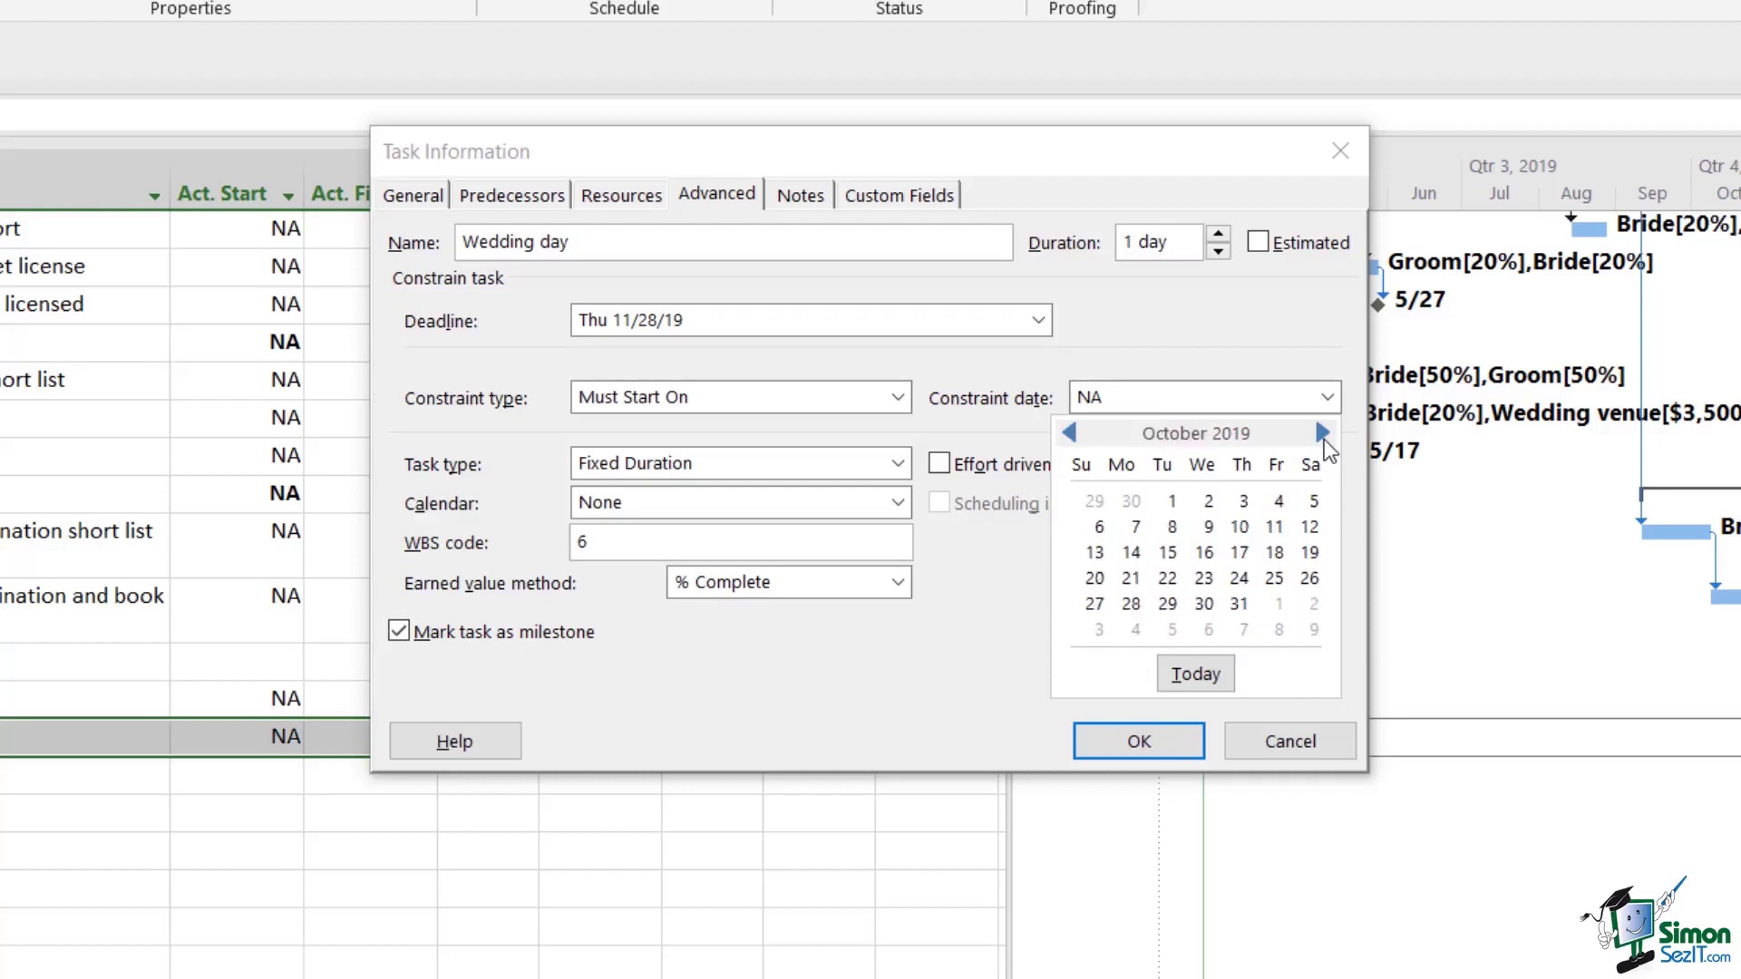
{"action": "left_click", "coordinate": [1323, 435]}
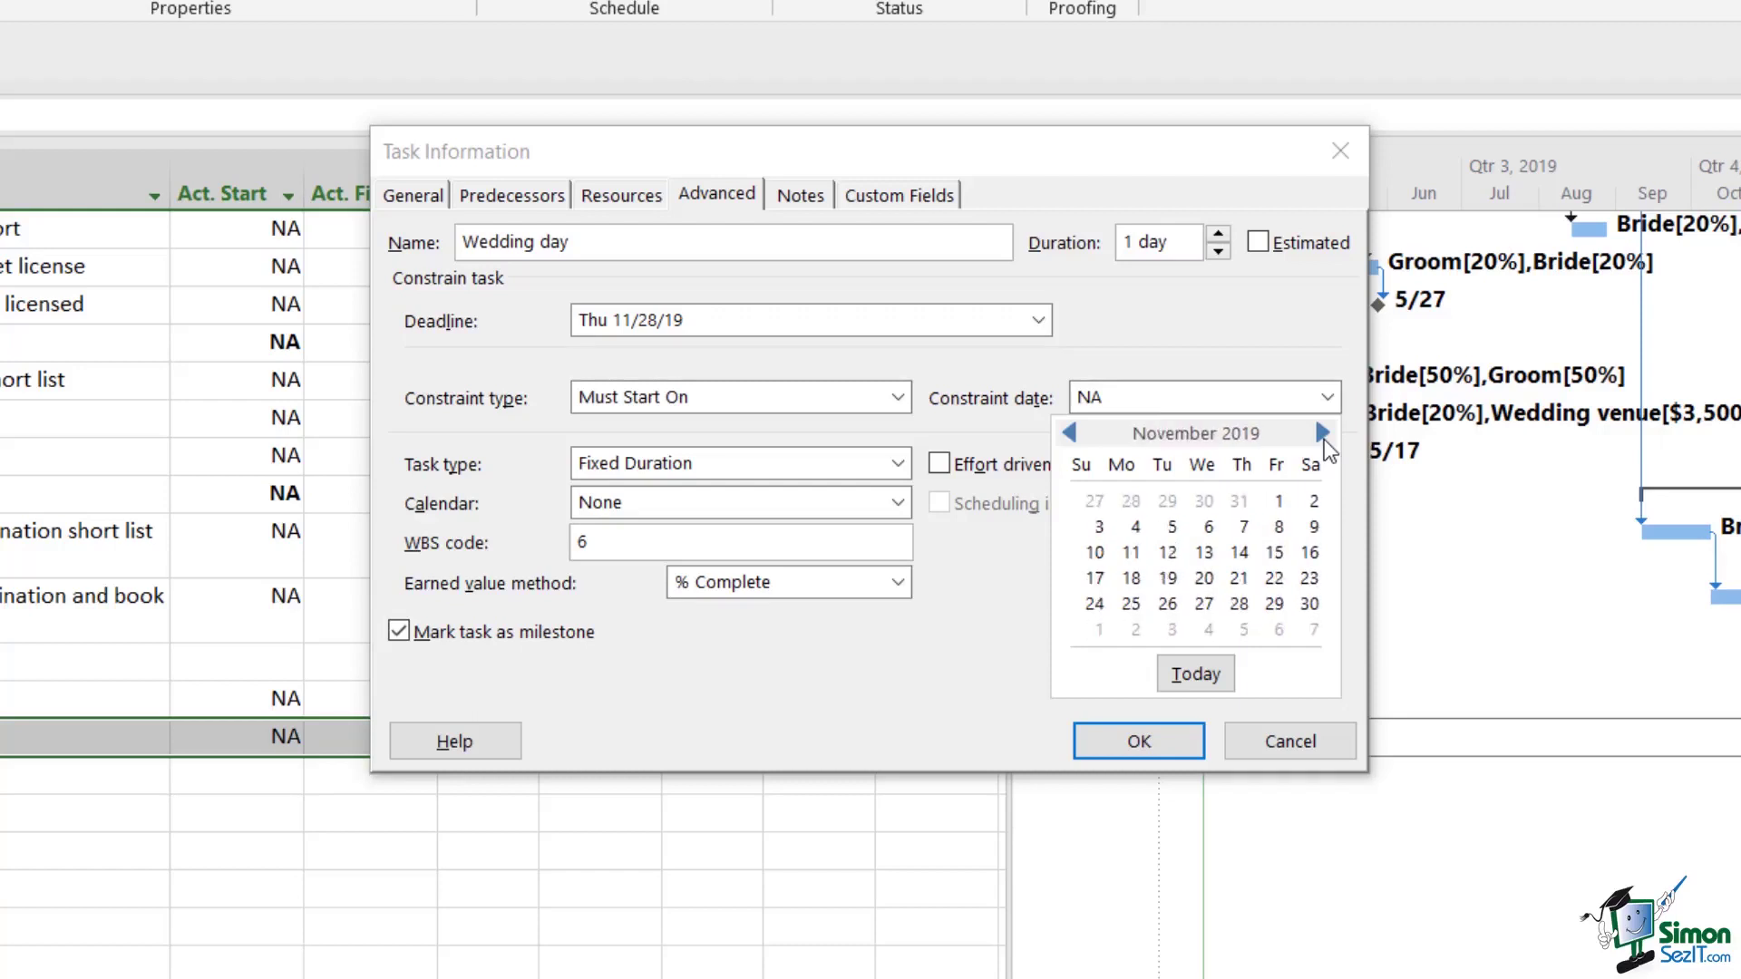
{"action": "left_click", "coordinate": [1239, 579]}
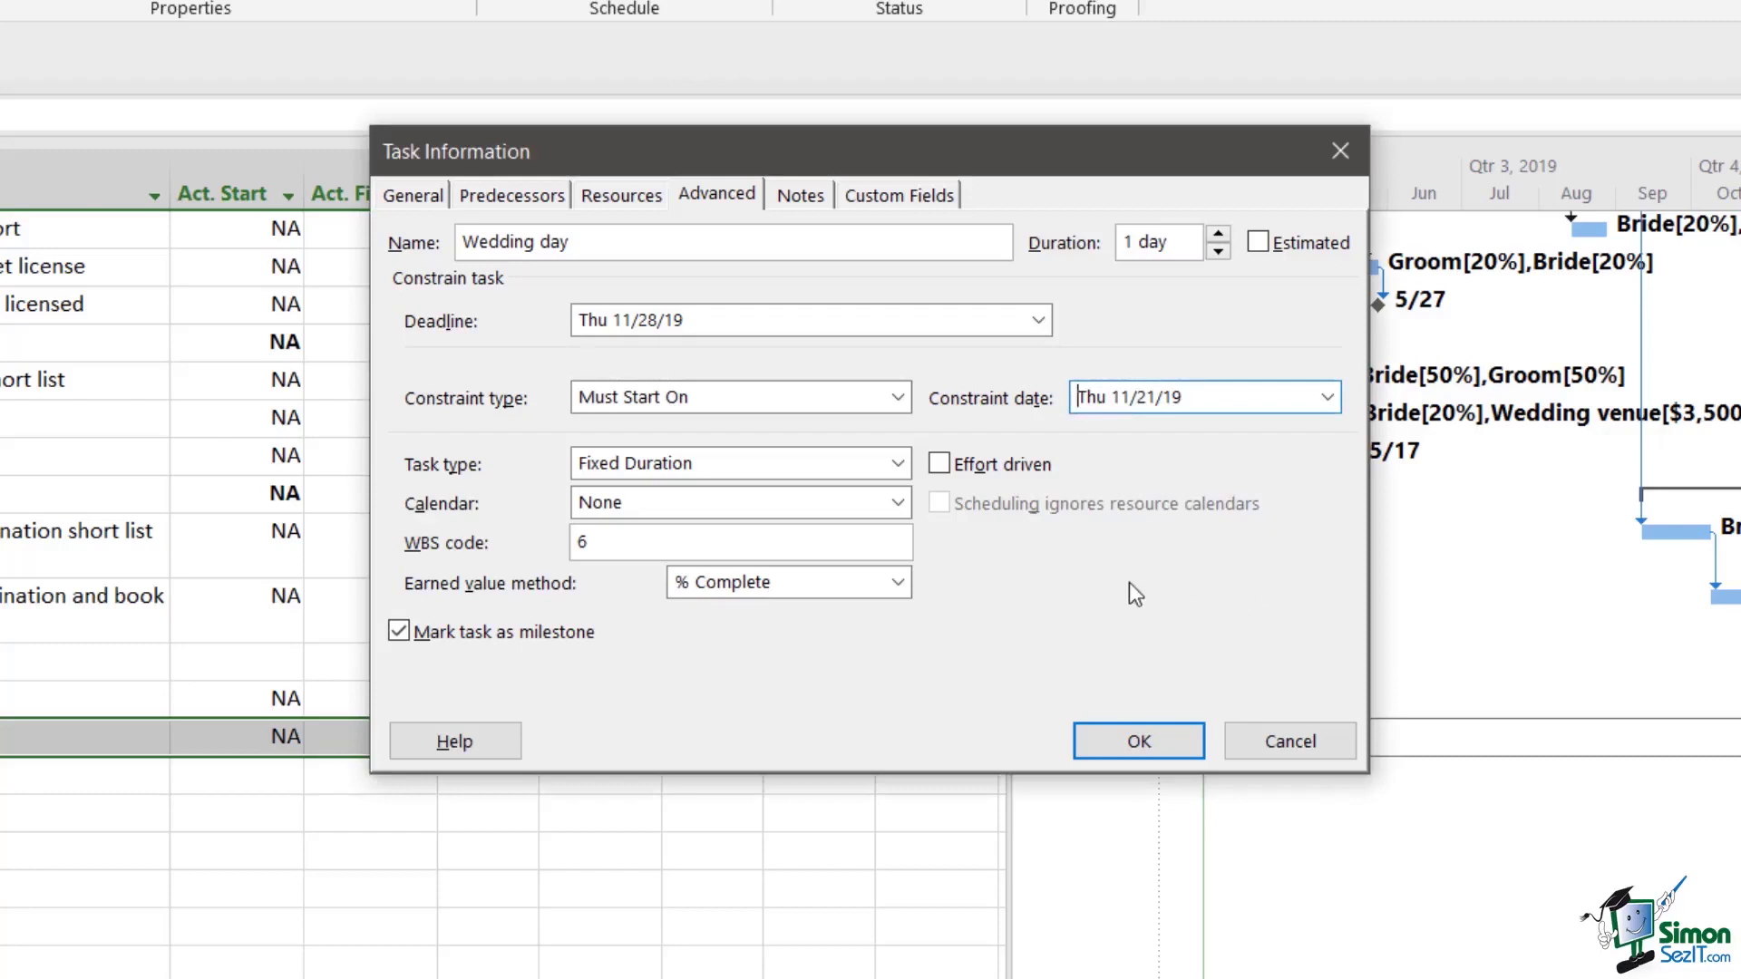
- Apply the Wedding day task changes and choose to continue with the Must Start On constraint despite possible scheduling conflicts
{"action": "left_click", "coordinate": [1141, 736]}
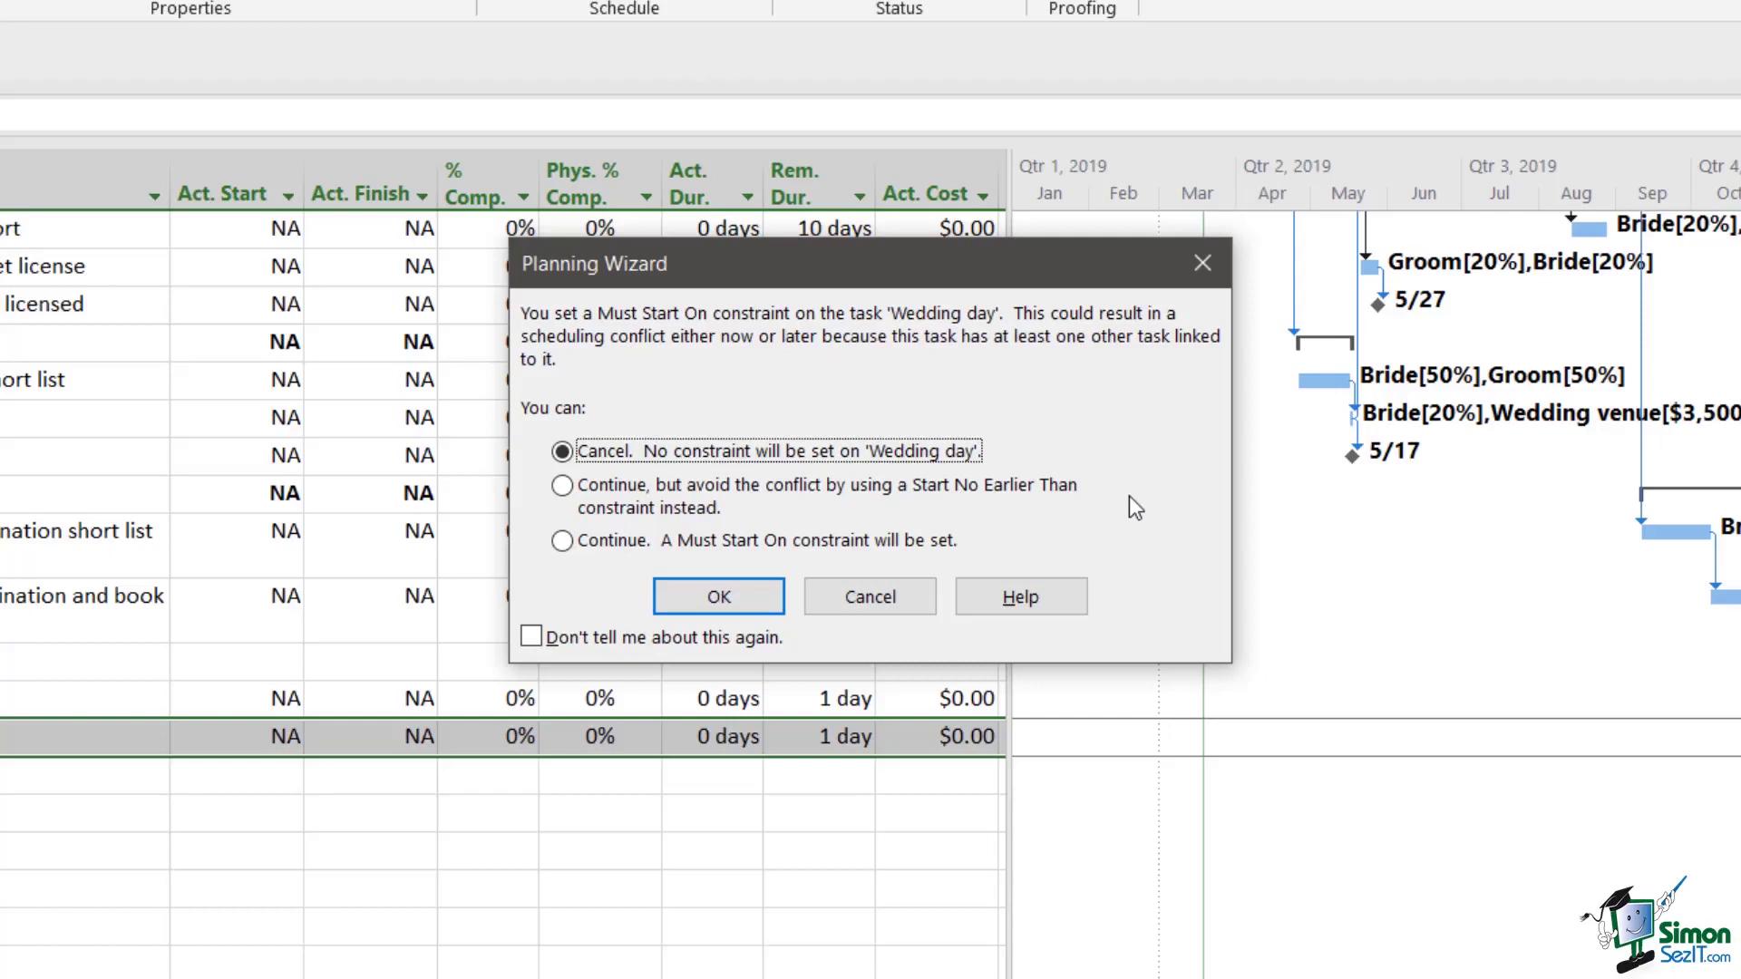
{"action": "left_click", "coordinate": [563, 542]}
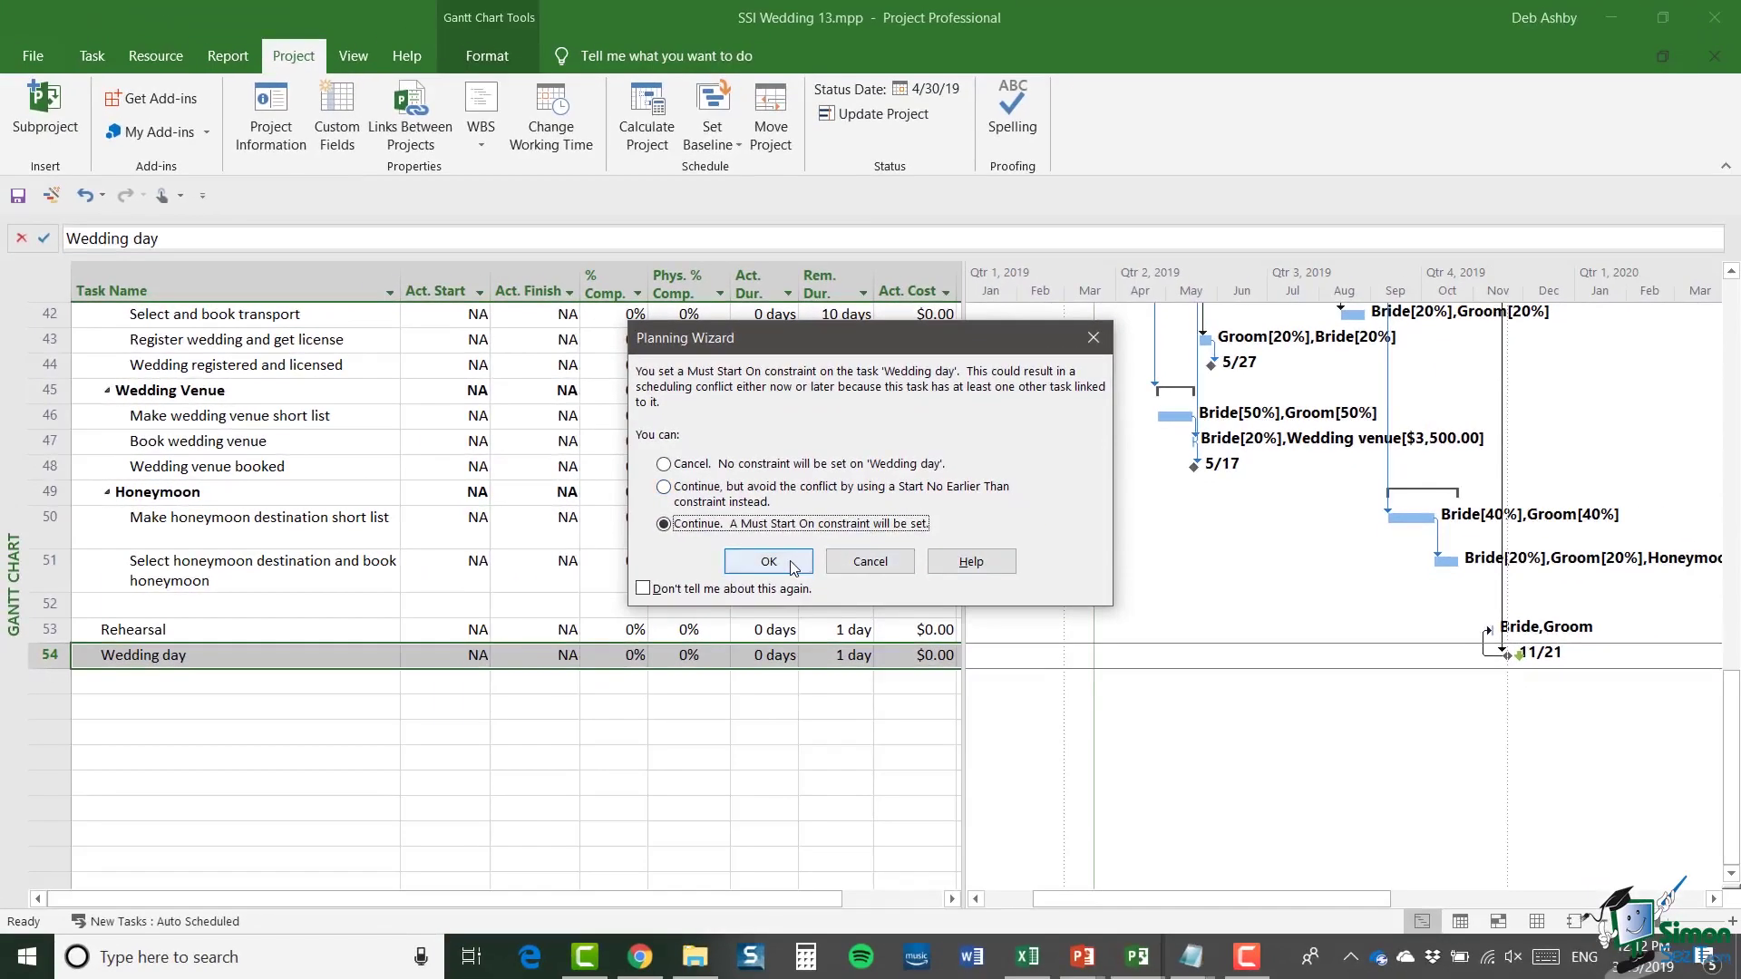
{"action": "left_click", "coordinate": [788, 564]}
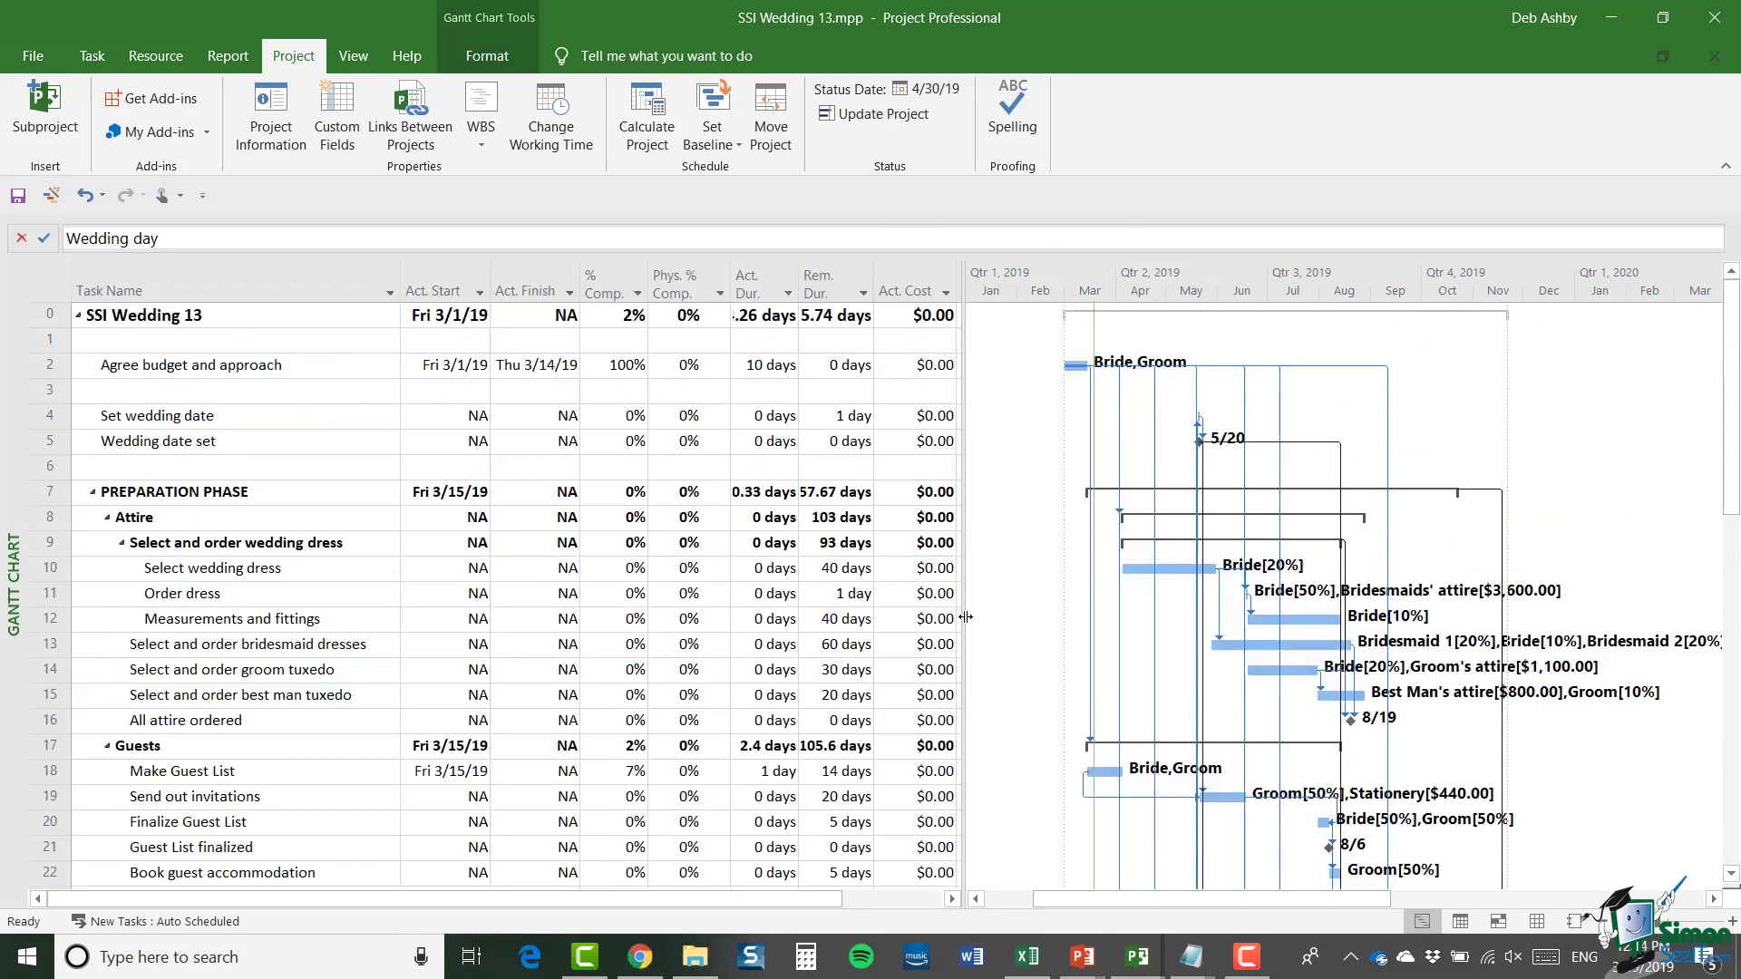
- Mark the Make Guest List task under Guests as 100% complete
{"action": "left_click", "coordinate": [281, 367]}
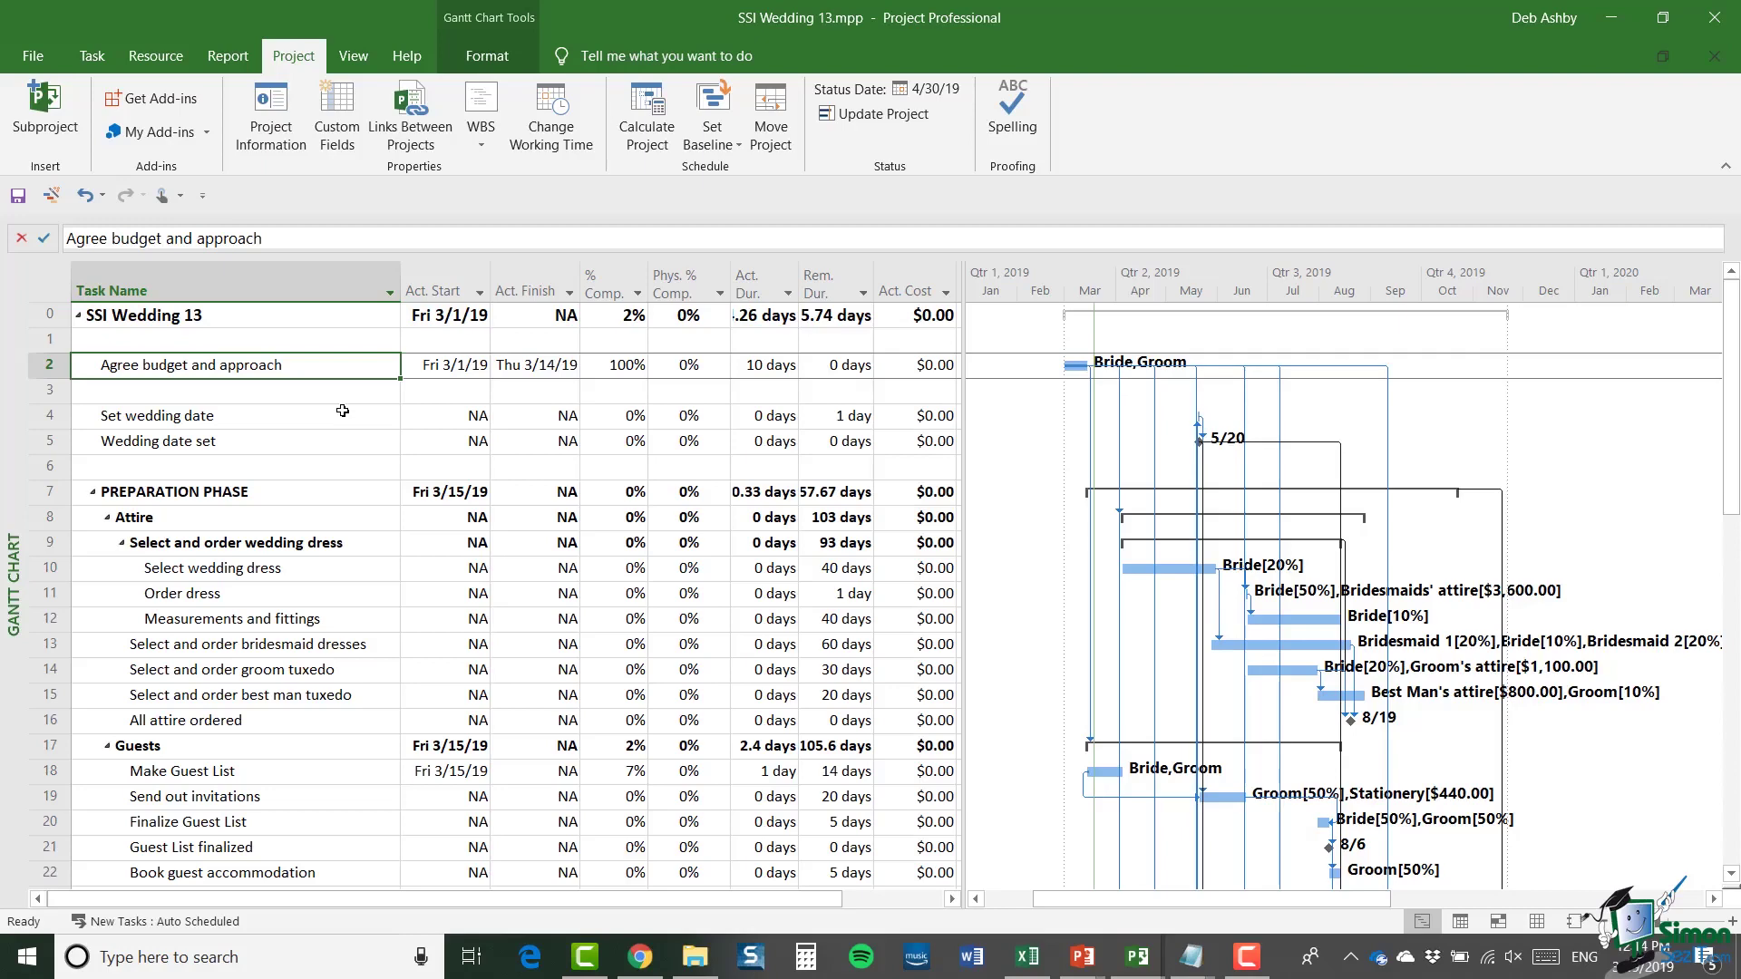
{"action": "scroll", "coordinate": [292, 535], "scroll_direction": "down", "scroll_amount": 2}
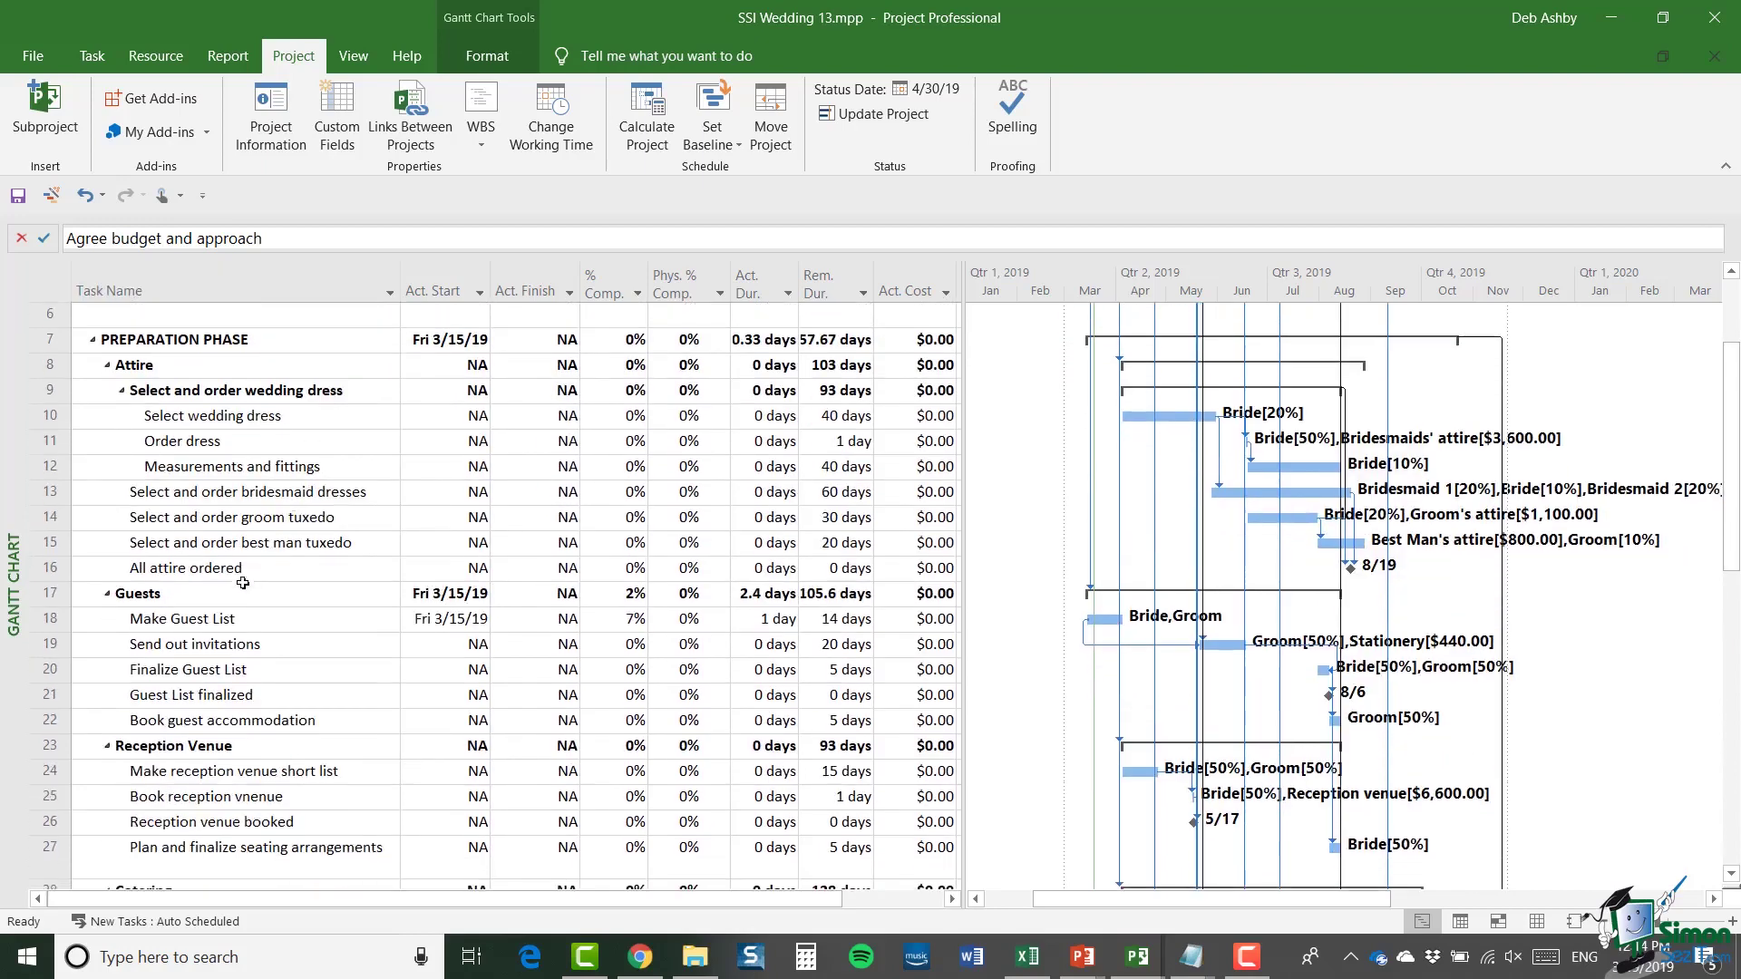
{"action": "left_click", "coordinate": [50, 618]}
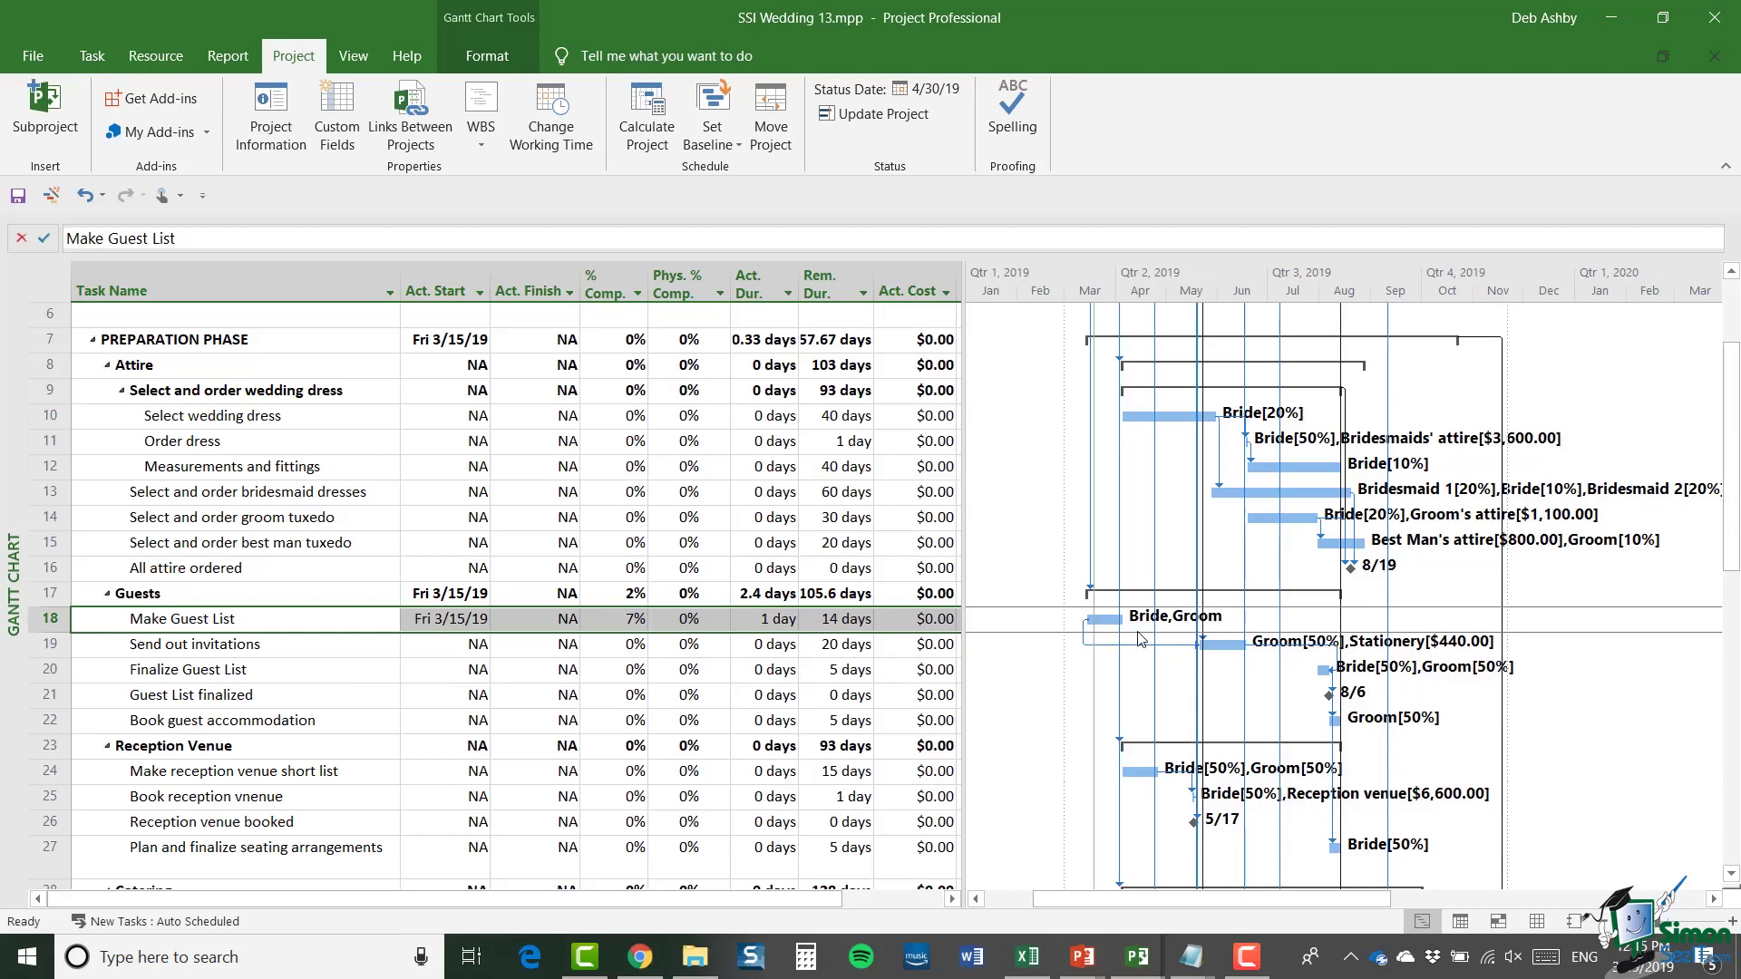
{"action": "left_click", "coordinate": [92, 57]}
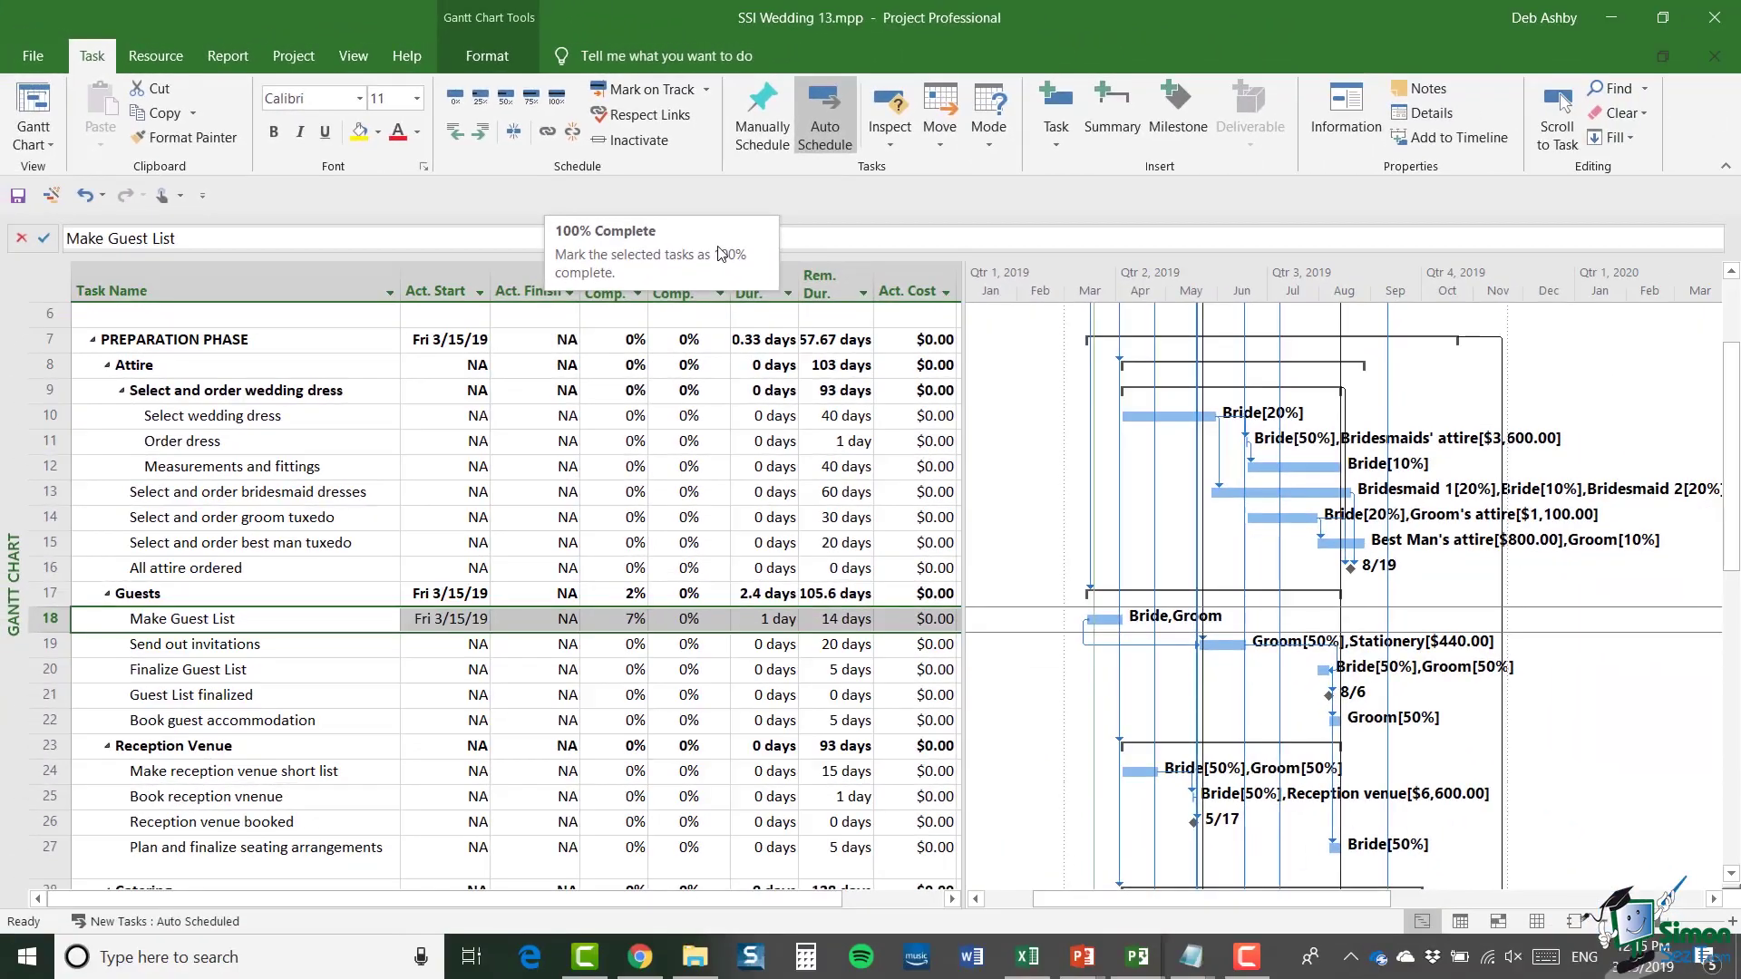
{"action": "left_click", "coordinate": [557, 98]}
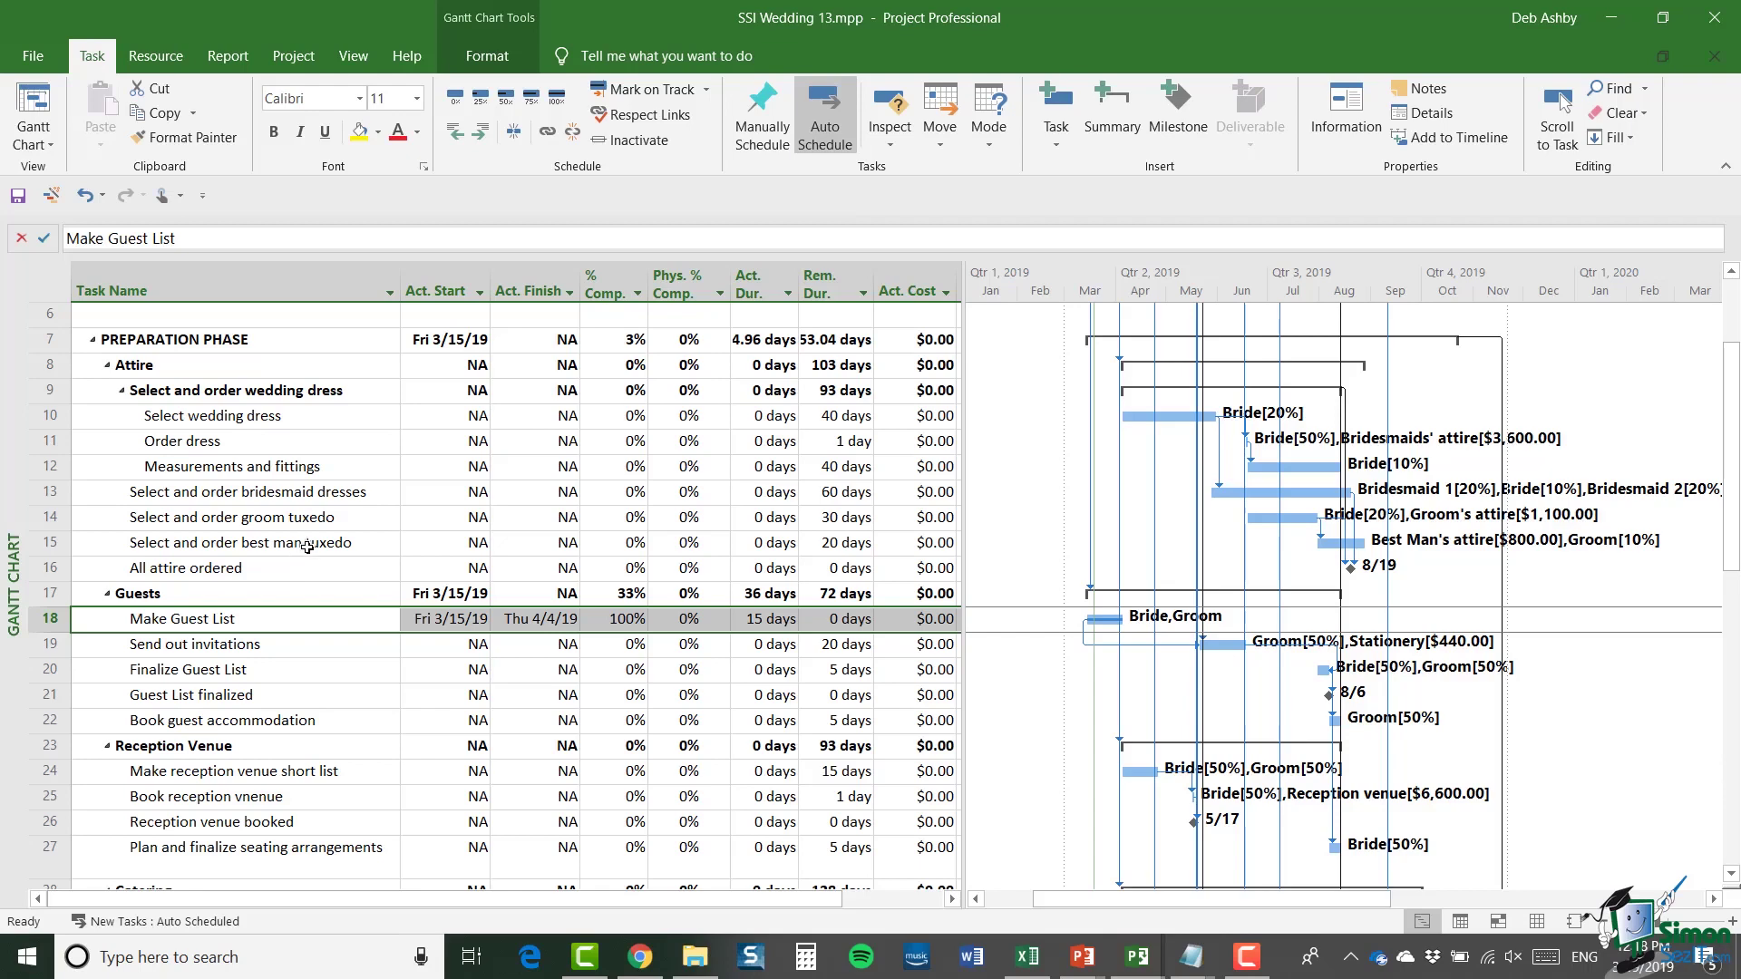
- Mark the Make reception venue short list task under Reception Venue as 75% complete
{"action": "scroll", "coordinate": [300, 544], "scroll_direction": "down", "scroll_amount": 3}
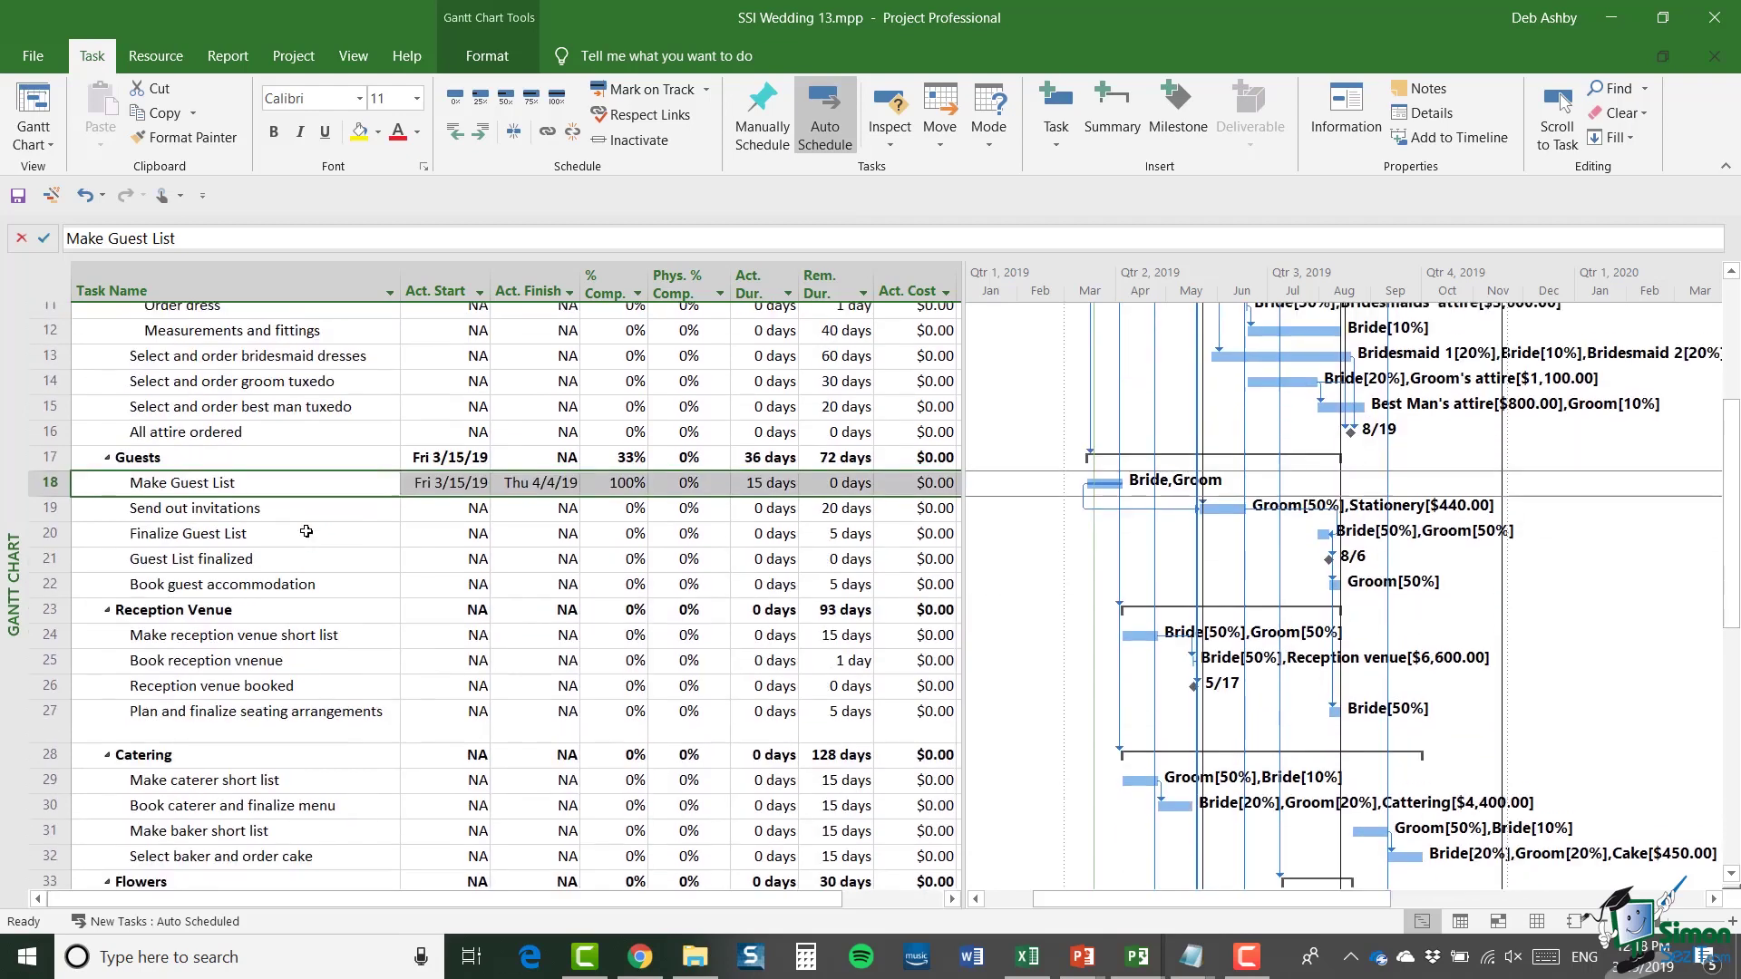
{"action": "left_click", "coordinate": [244, 543]}
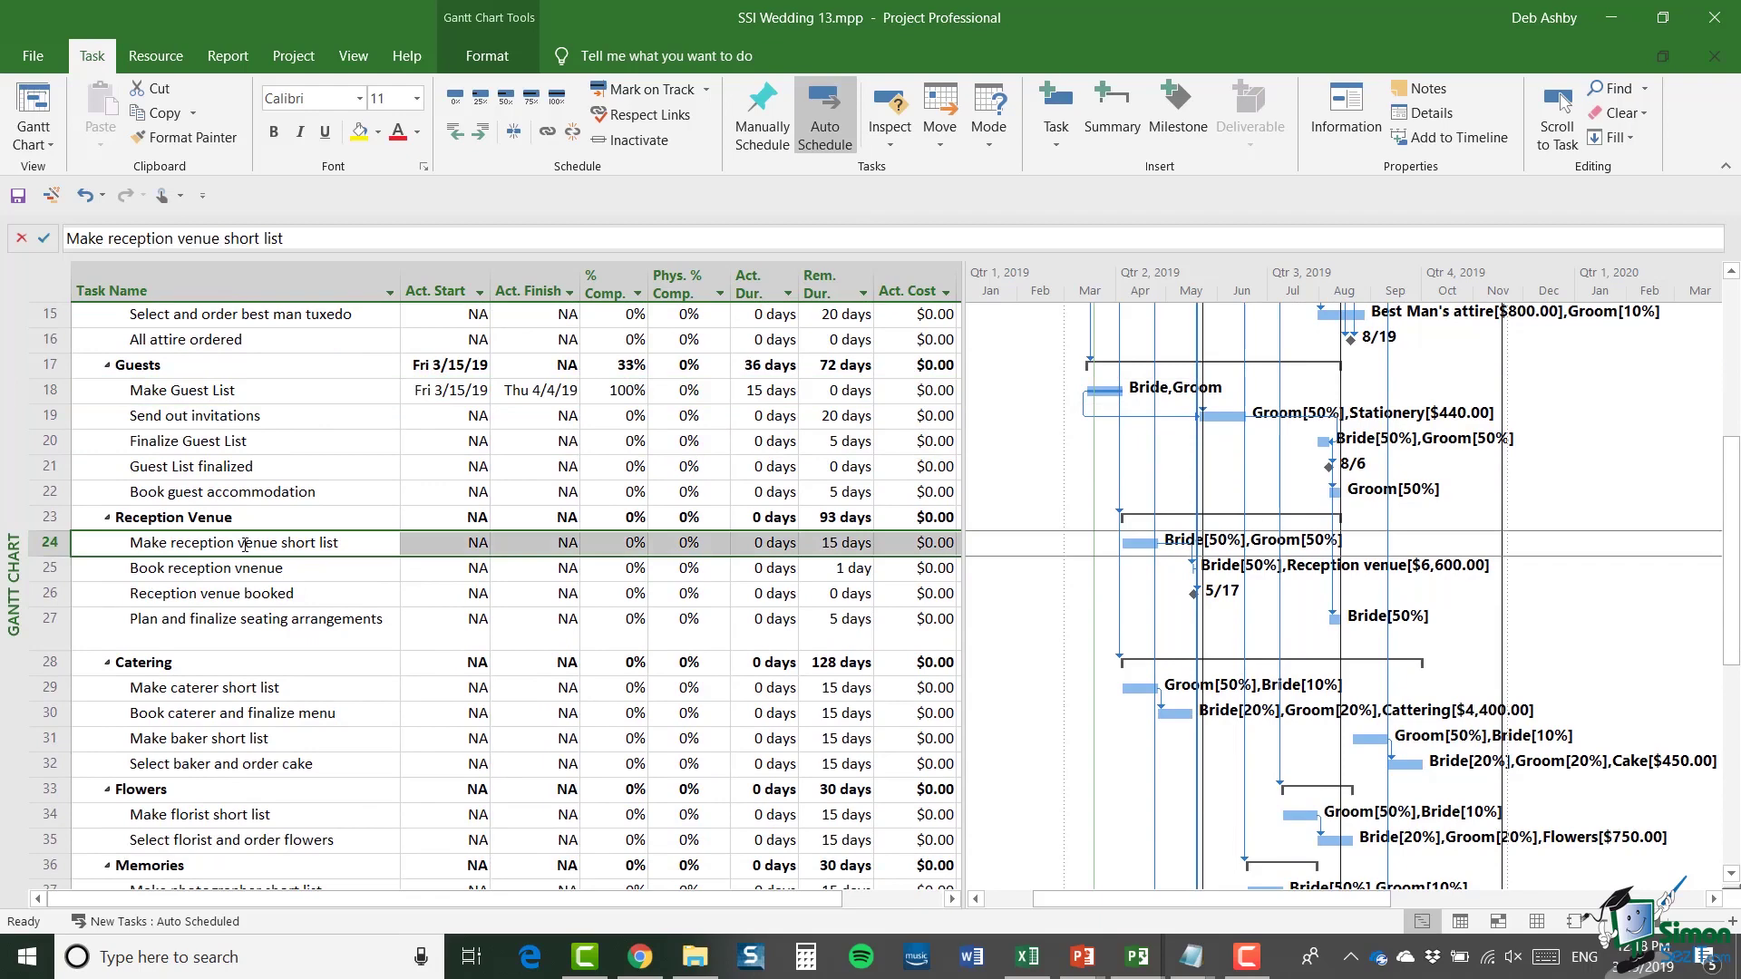
{"action": "left_click", "coordinate": [1732, 923]}
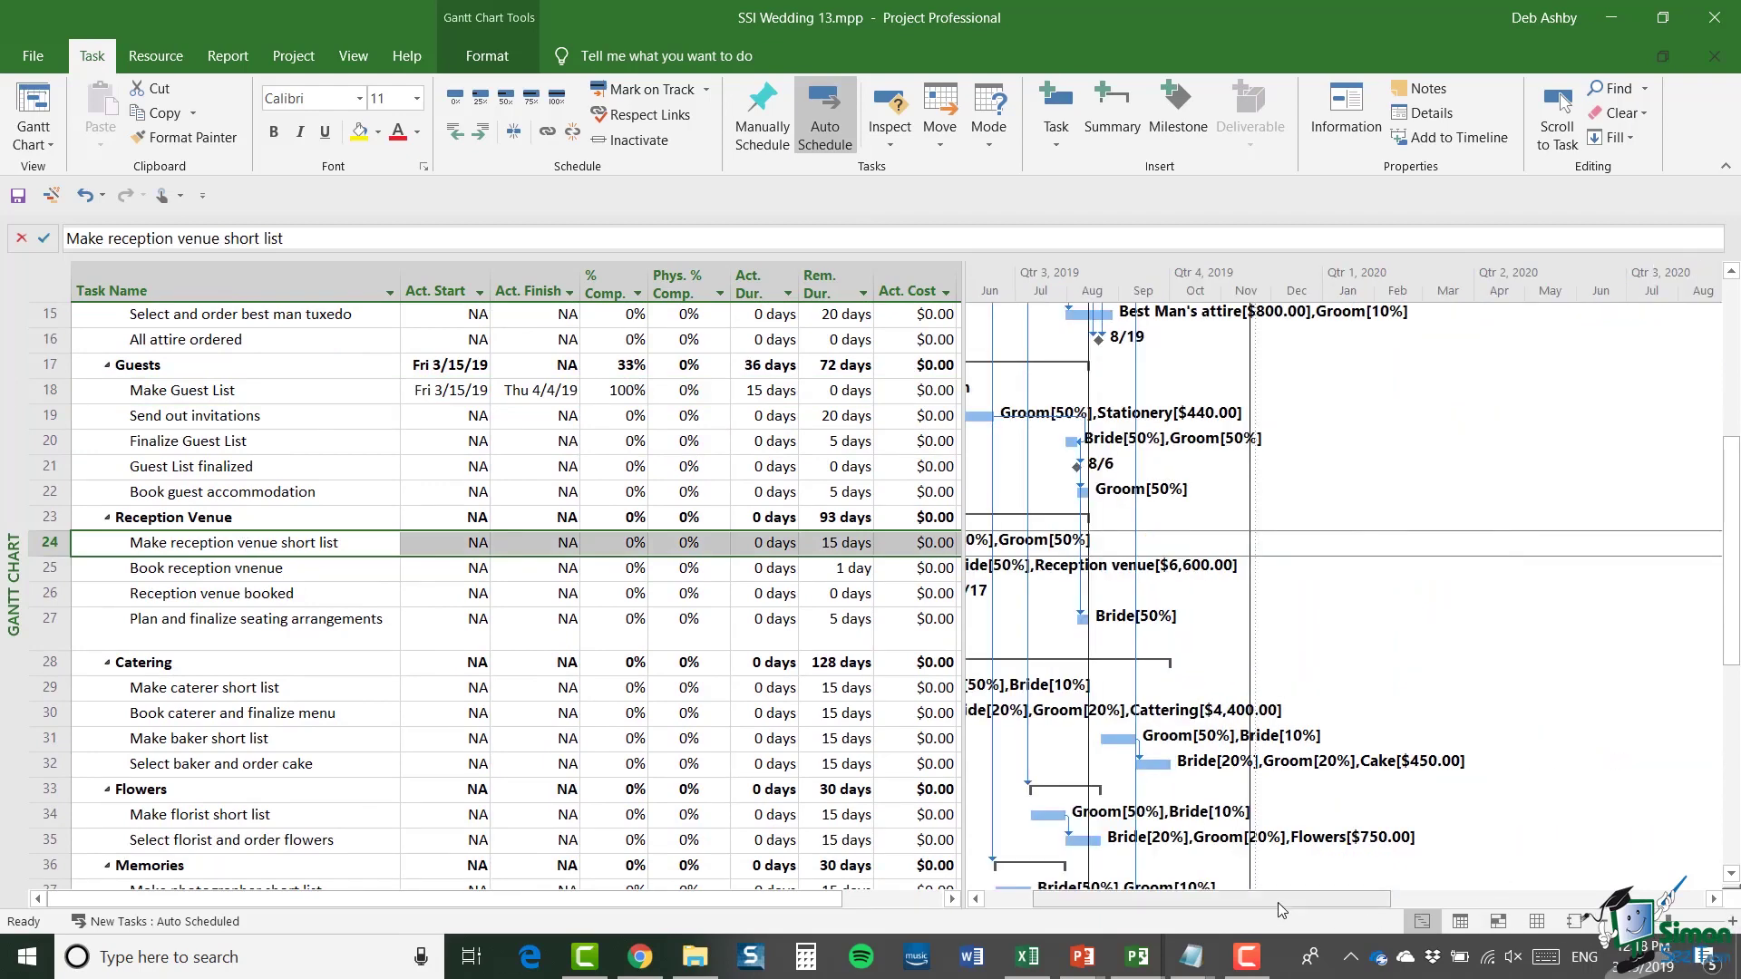
{"action": "left_click_drag", "start_coordinate": [1277, 901], "coordinate": [1203, 906]}
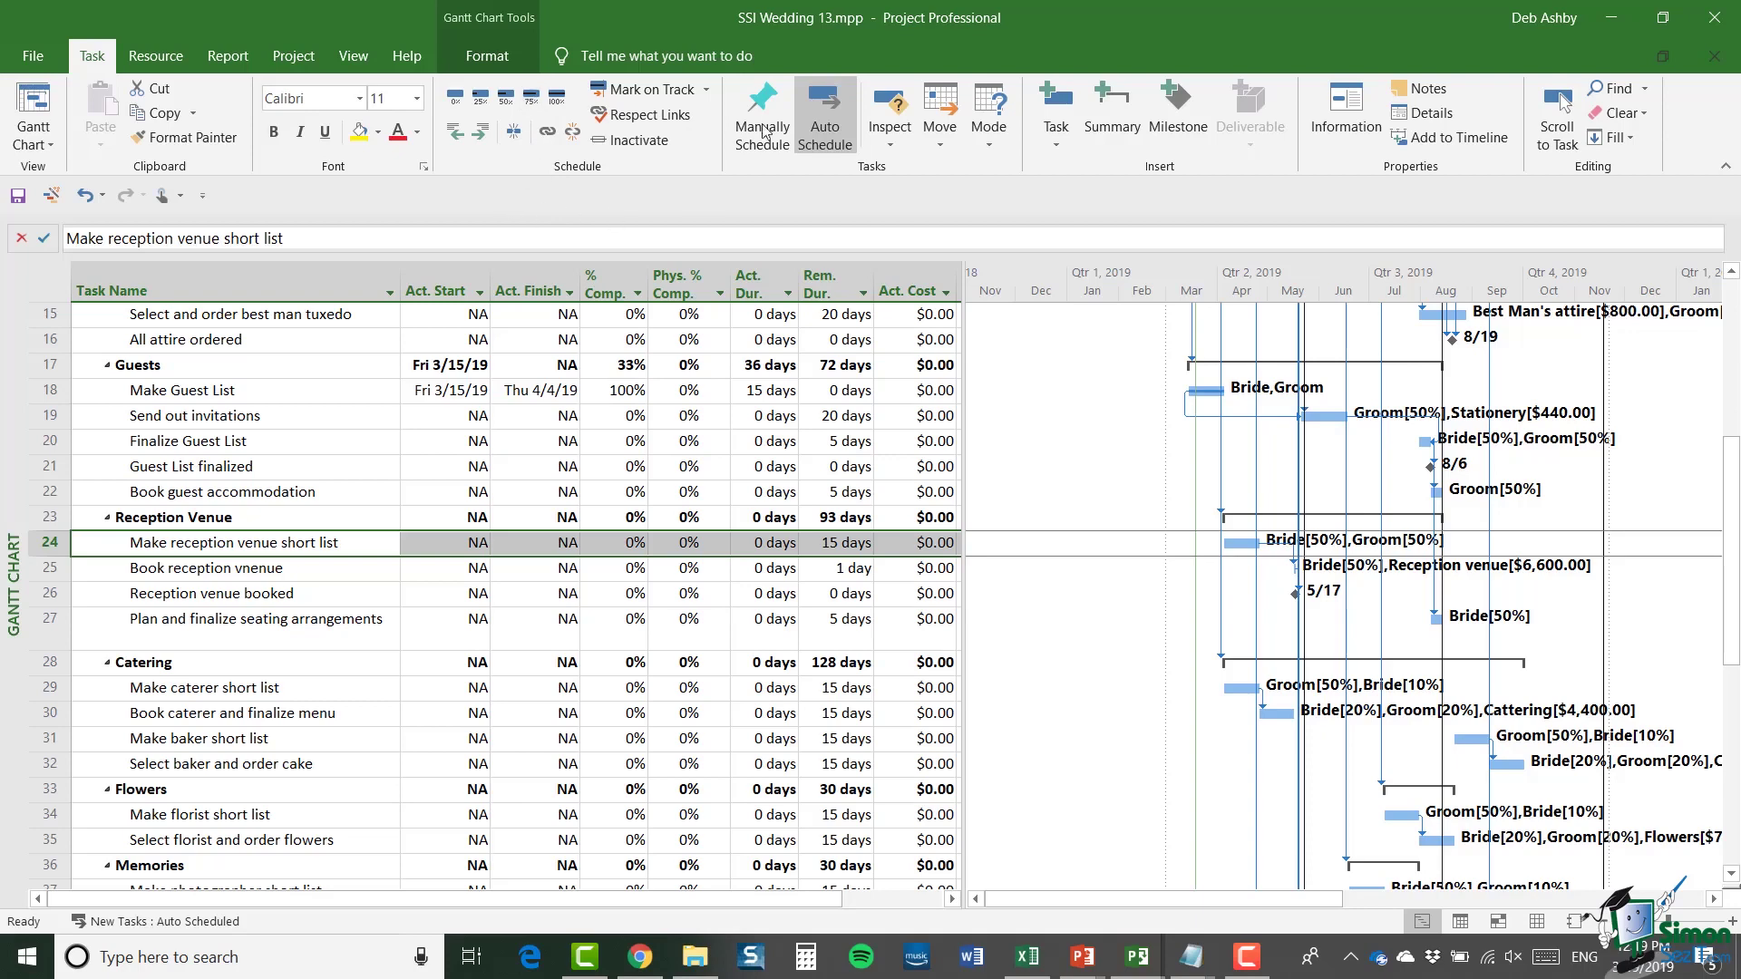
{"action": "left_click", "coordinate": [531, 96]}
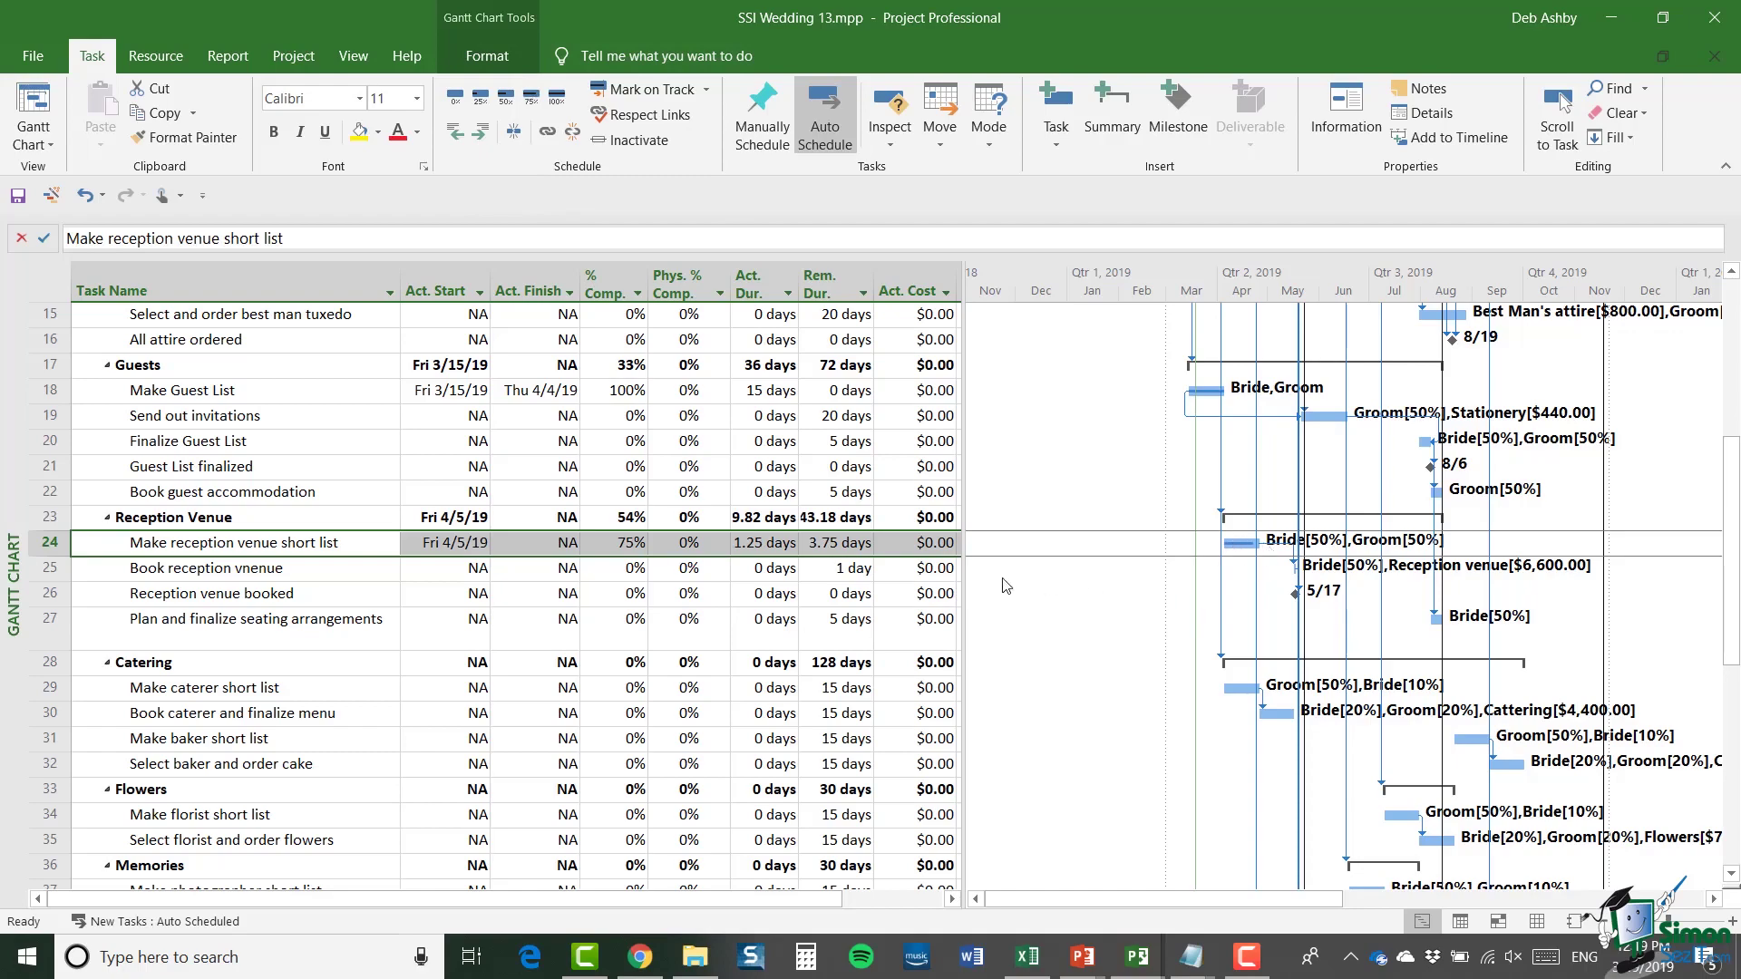
- Set the Select wedding dress task's percent complete to 50% in its task information and check its progress bar
{"action": "scroll", "coordinate": [300, 623], "scroll_direction": "up", "scroll_amount": 3}
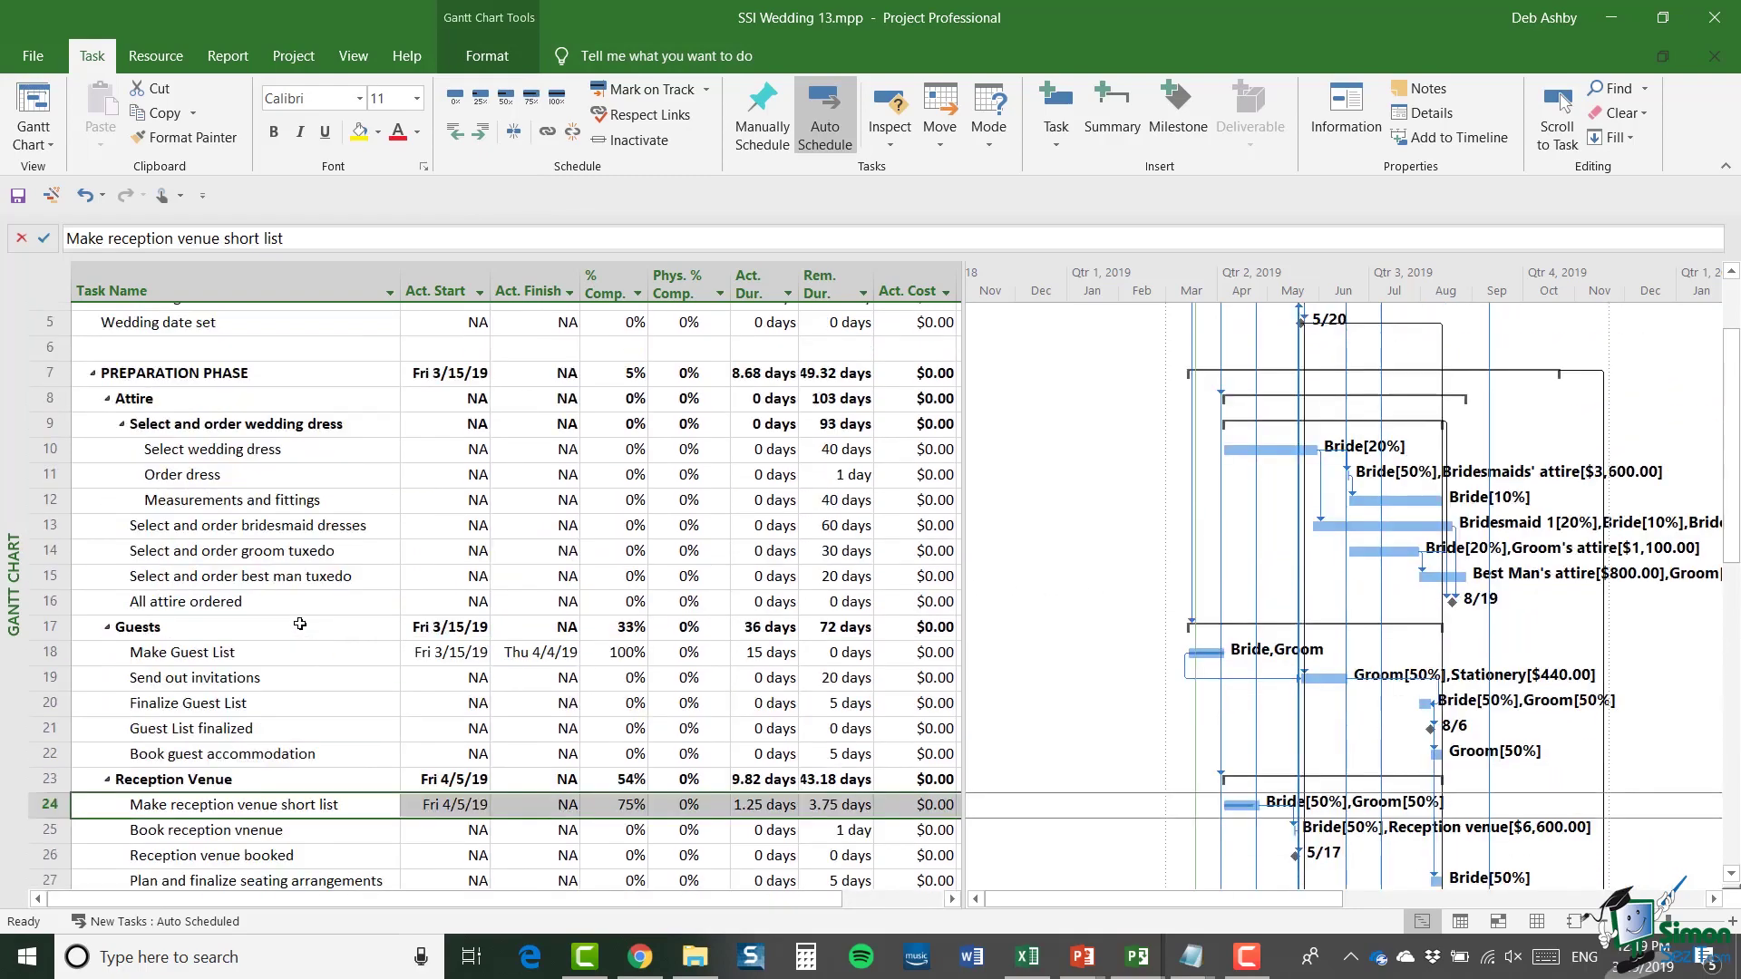
{"action": "scroll", "coordinate": [300, 624], "scroll_direction": "up", "scroll_amount": 1}
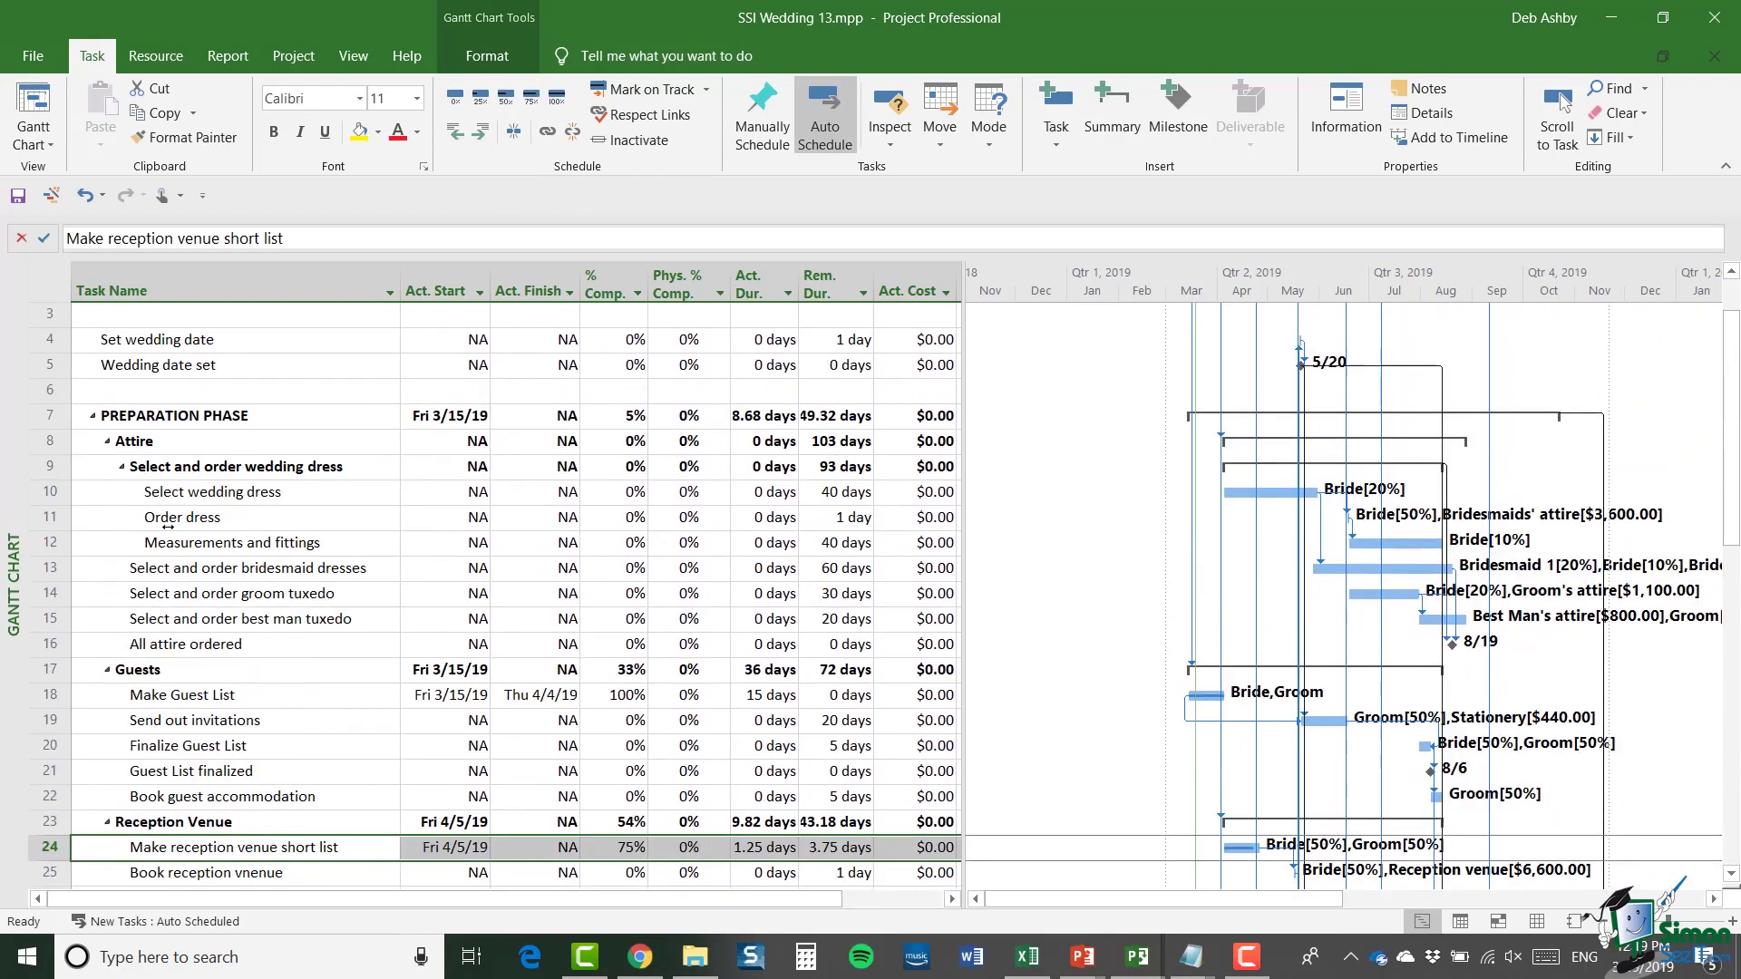
{"action": "left_click", "coordinate": [51, 492]}
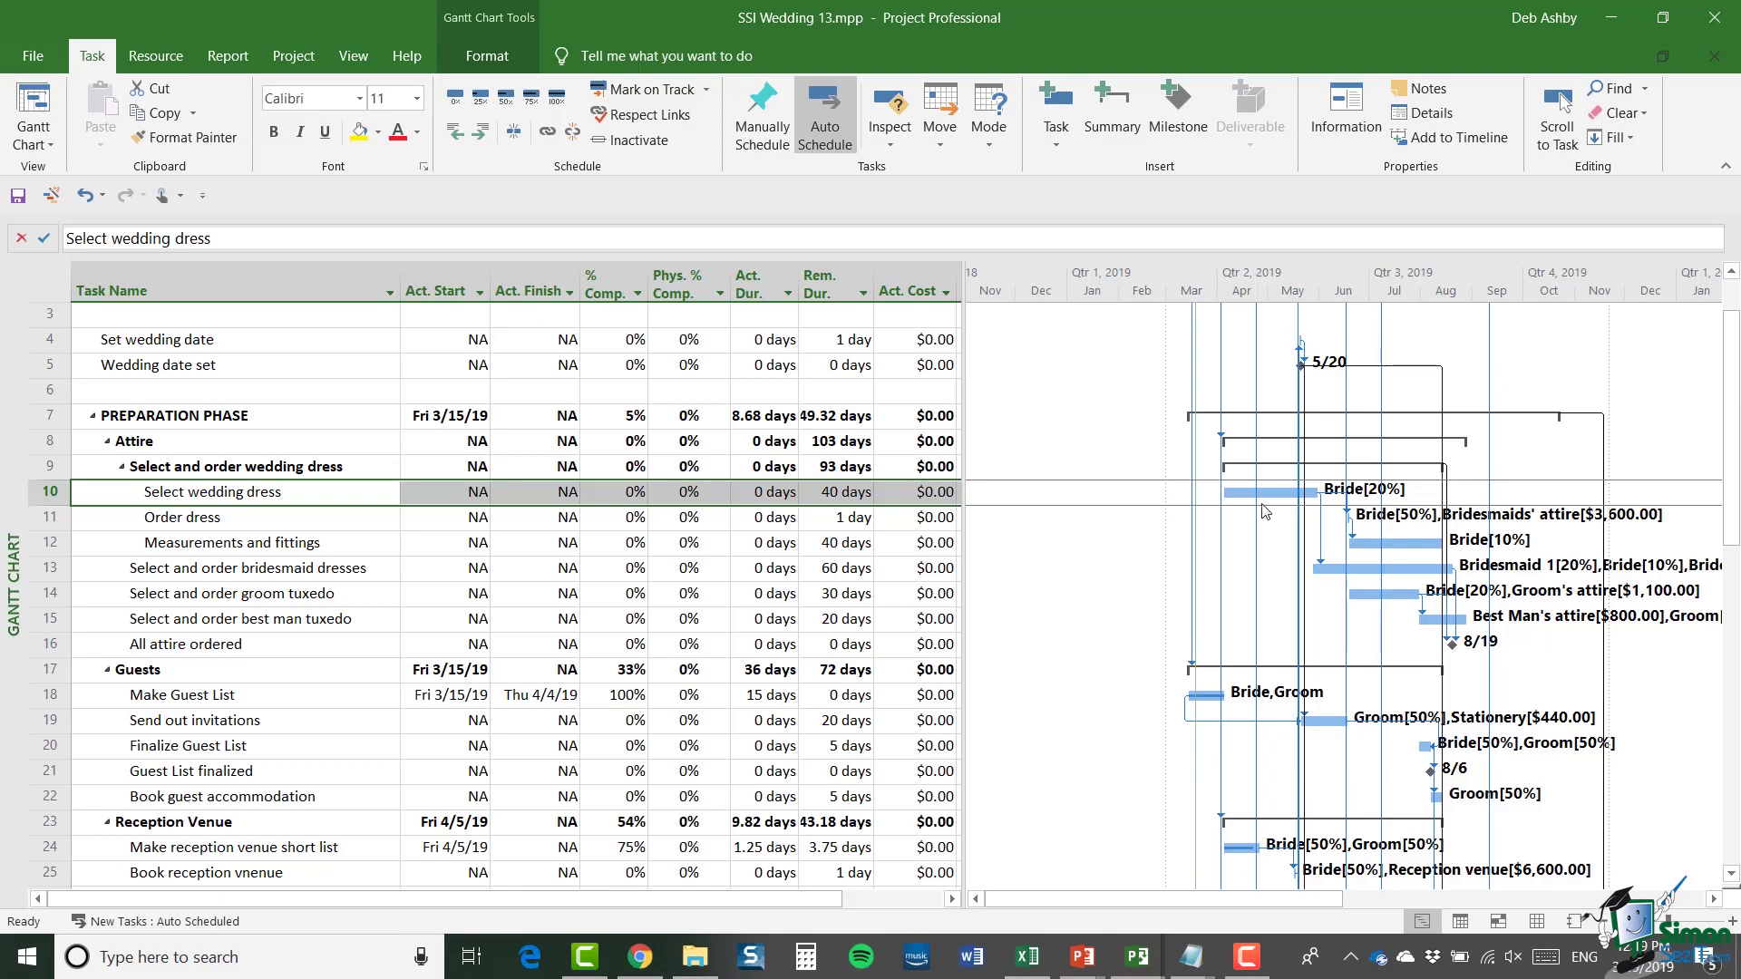
{"action": "left_click", "coordinate": [445, 496]}
{"action": "double_click", "coordinate": [445, 497]}
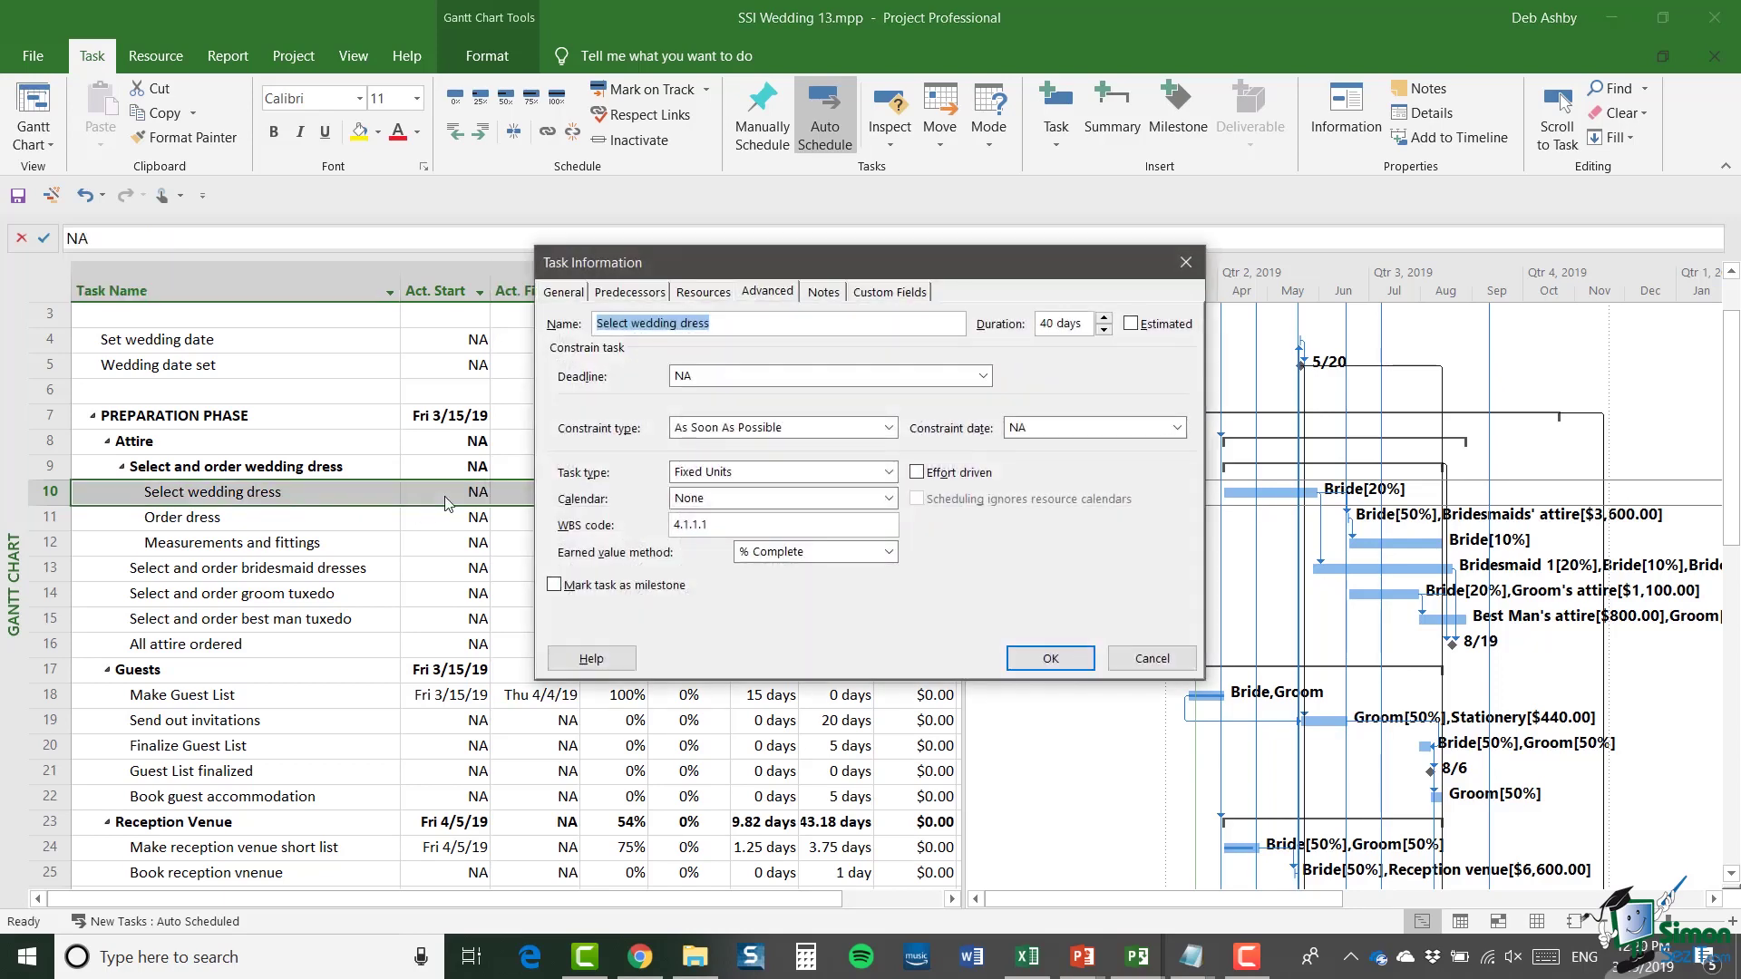
{"action": "left_click", "coordinate": [562, 294]}
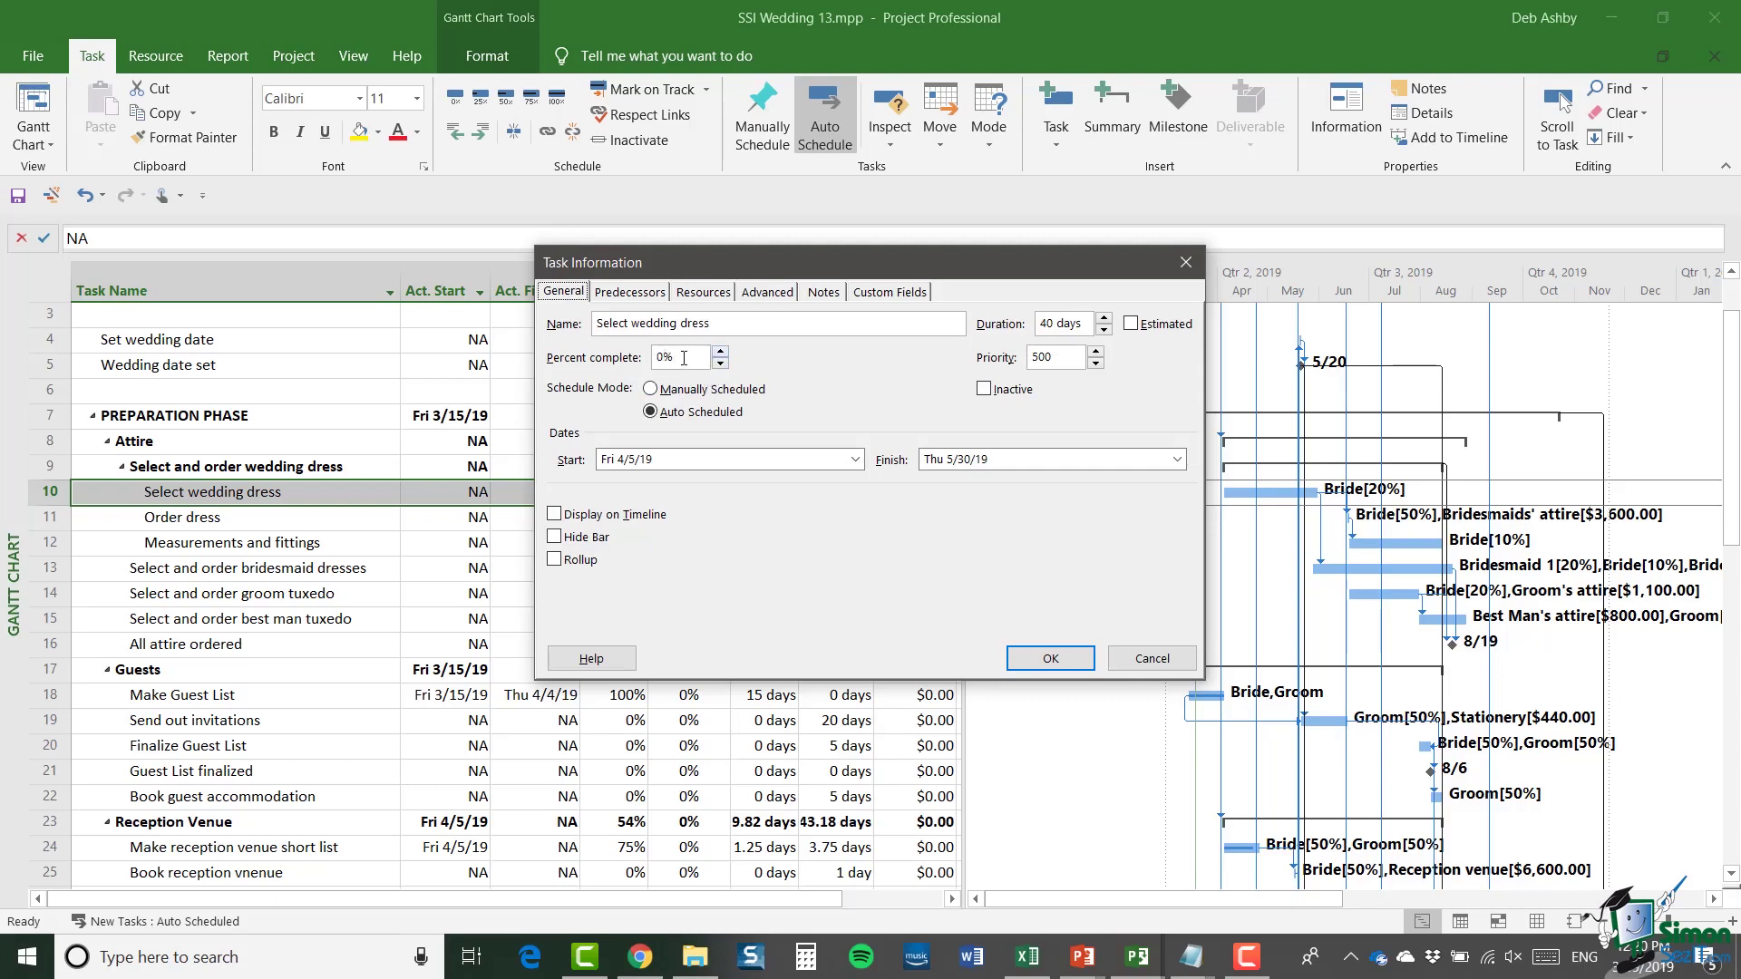
{"action": "left_click_drag", "start_coordinate": [684, 357], "coordinate": [633, 363]}
{"action": "type", "text": "50"}
{"action": "left_click", "coordinate": [1047, 659]}
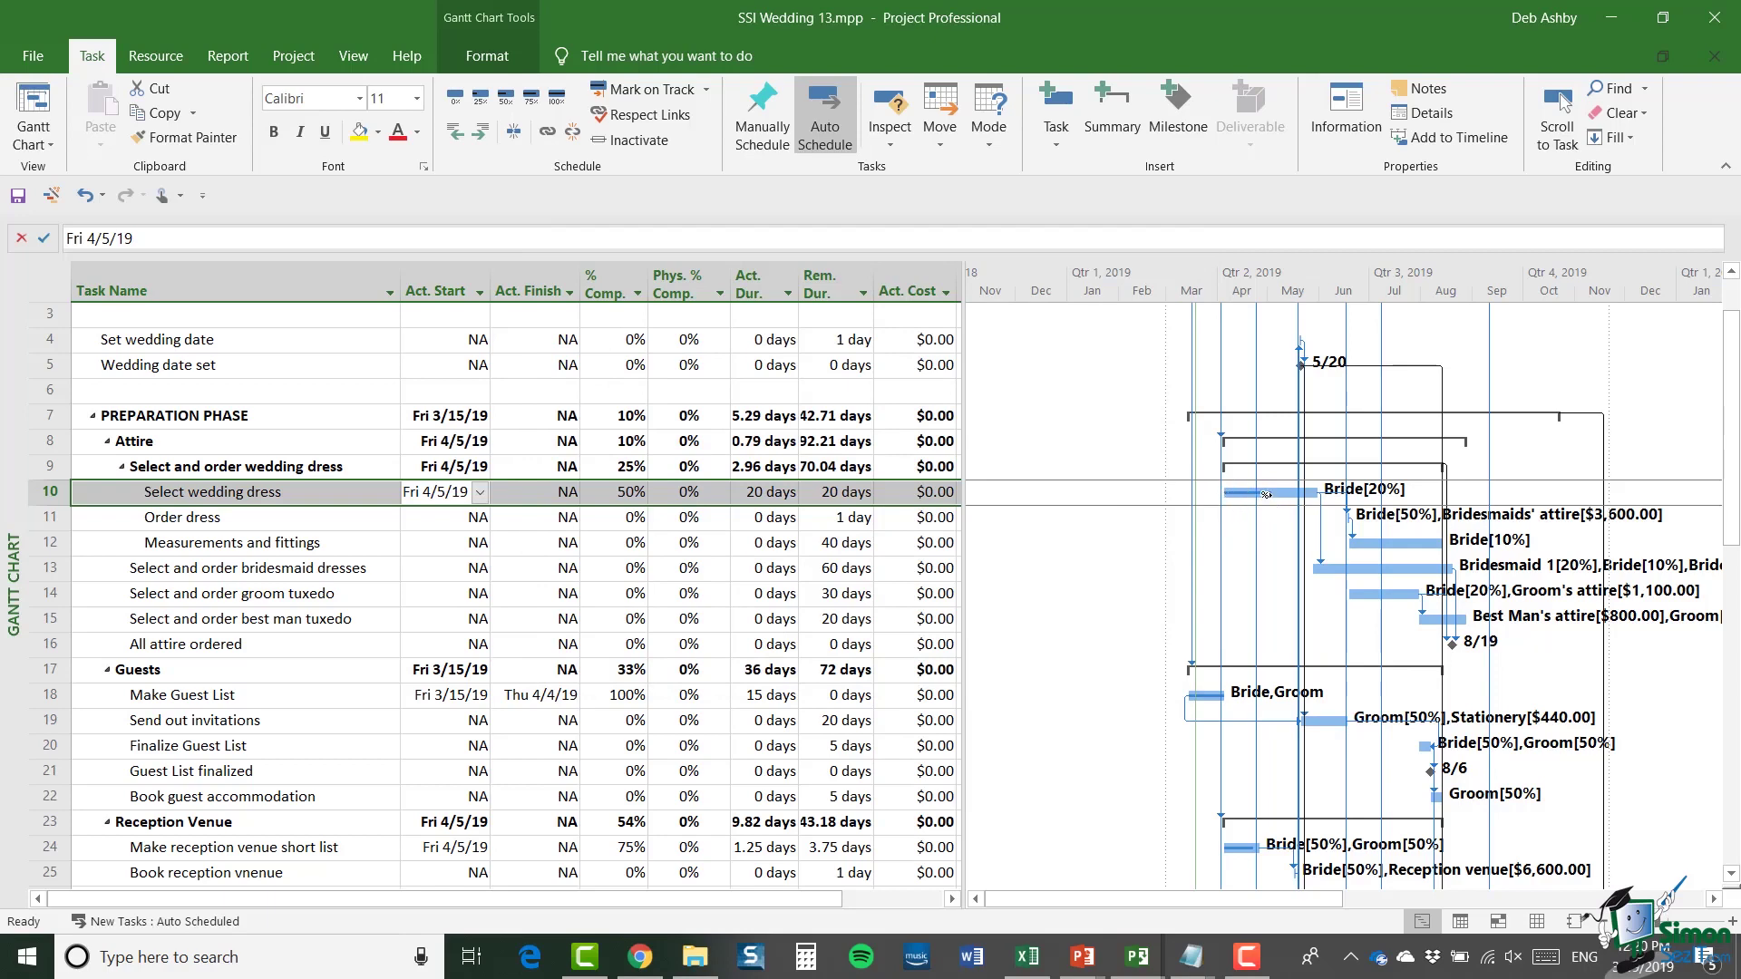
{"action": "mouse_move", "coordinate": [1267, 495]}
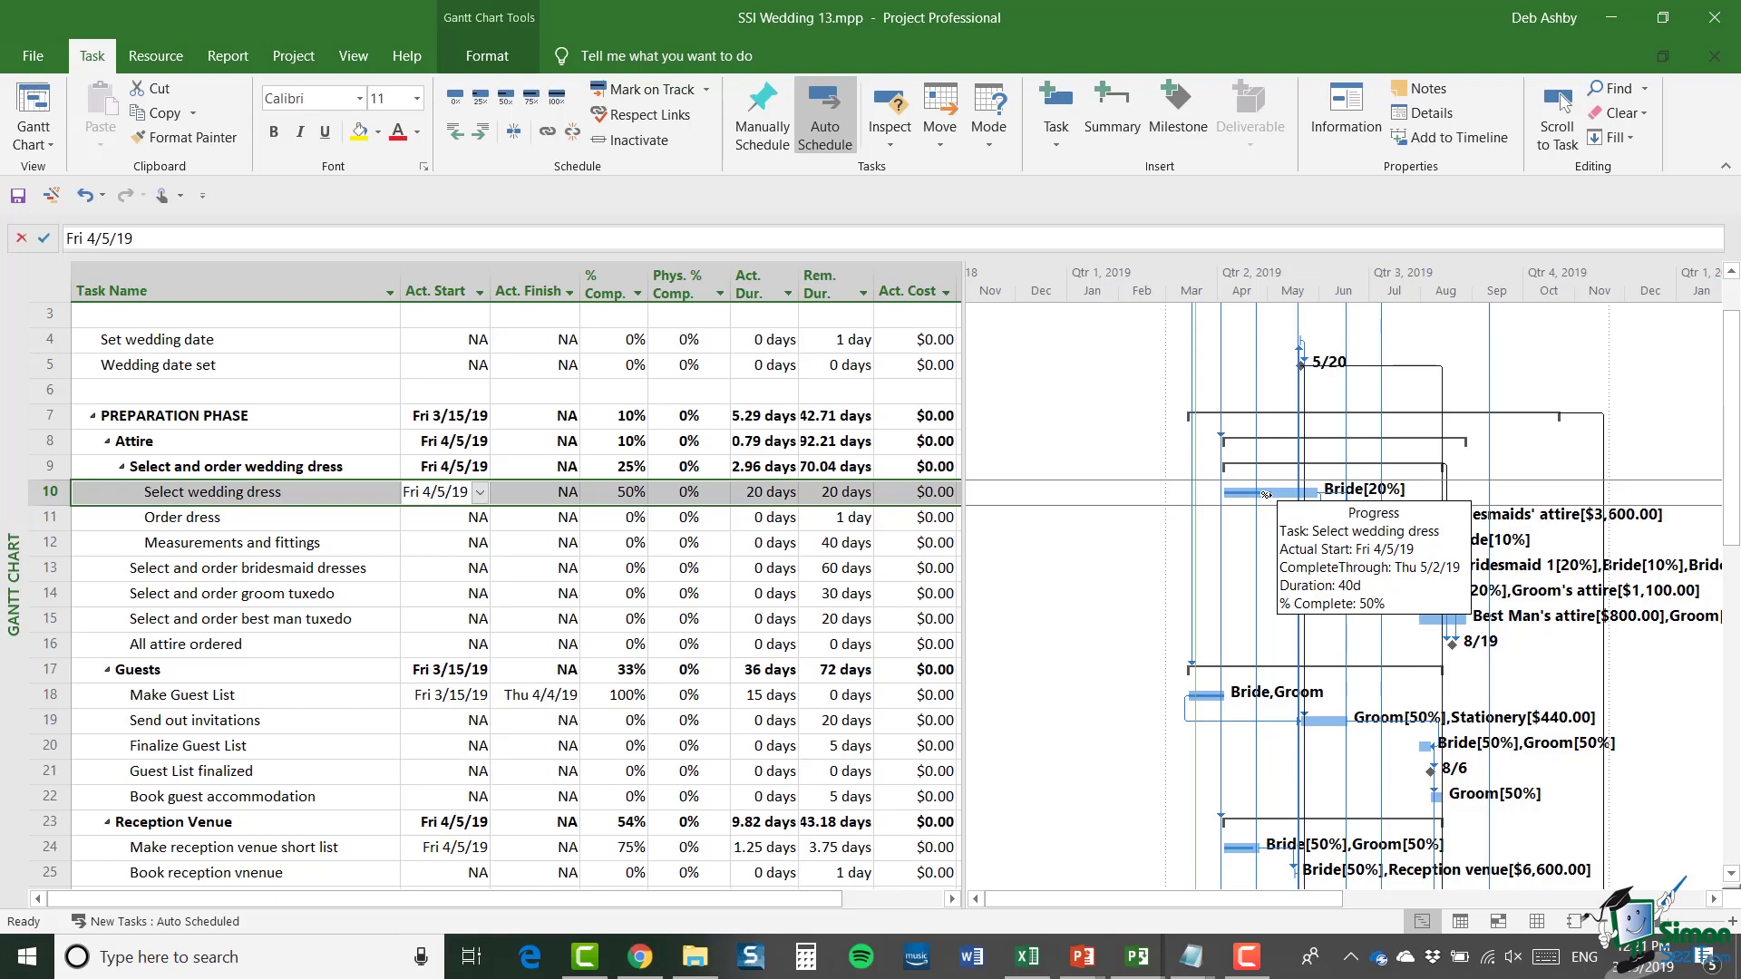
- Set the percent complete of the Make caterer short list task under Catering to 85% in its task information
{"action": "scroll", "coordinate": [272, 490], "scroll_direction": "down", "scroll_amount": 5}
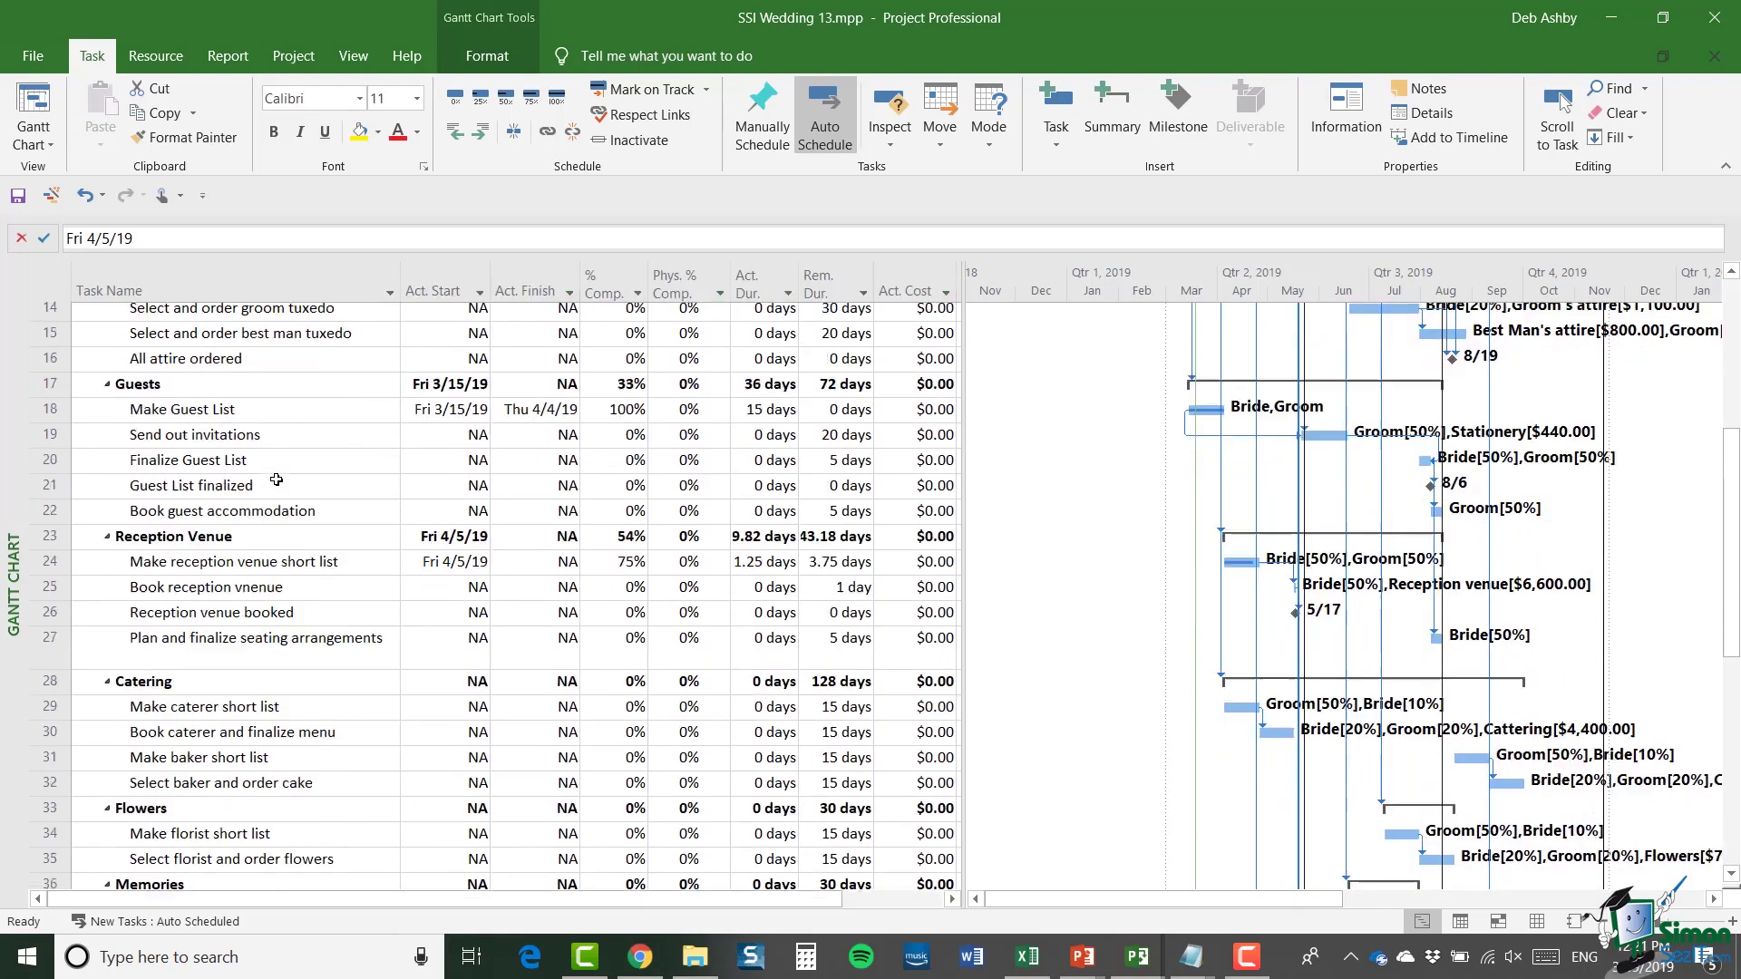
{"action": "left_click", "coordinate": [48, 613]}
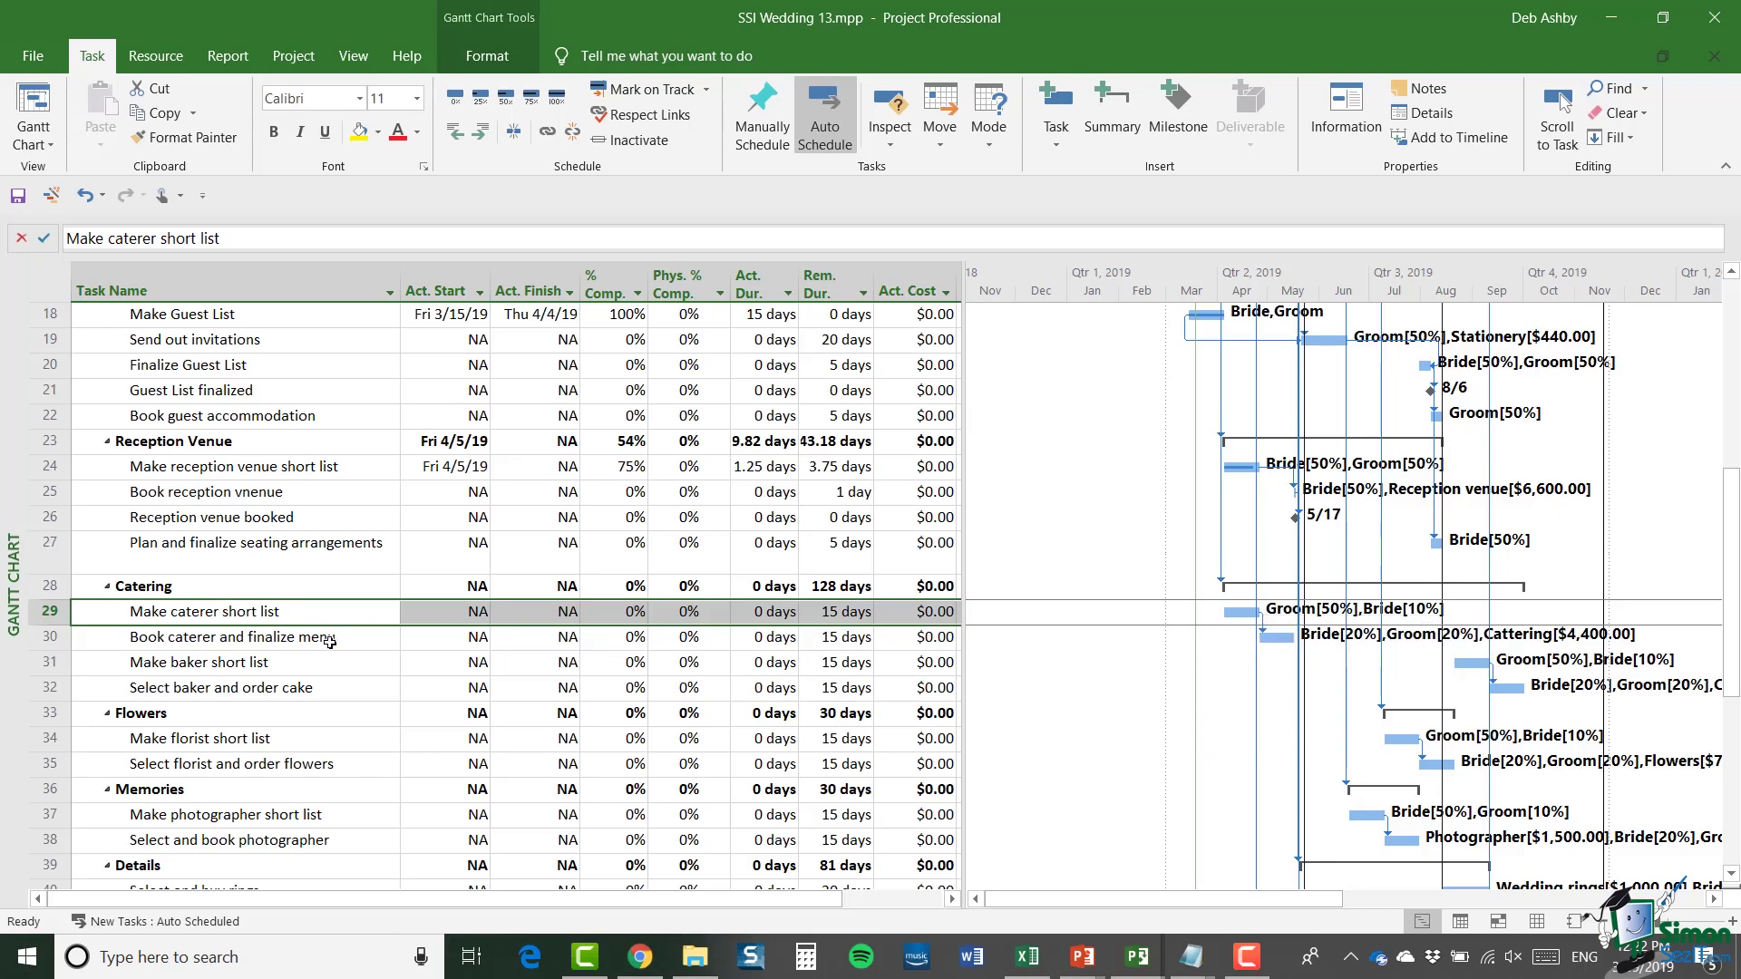
{"action": "double_click", "coordinate": [431, 616]}
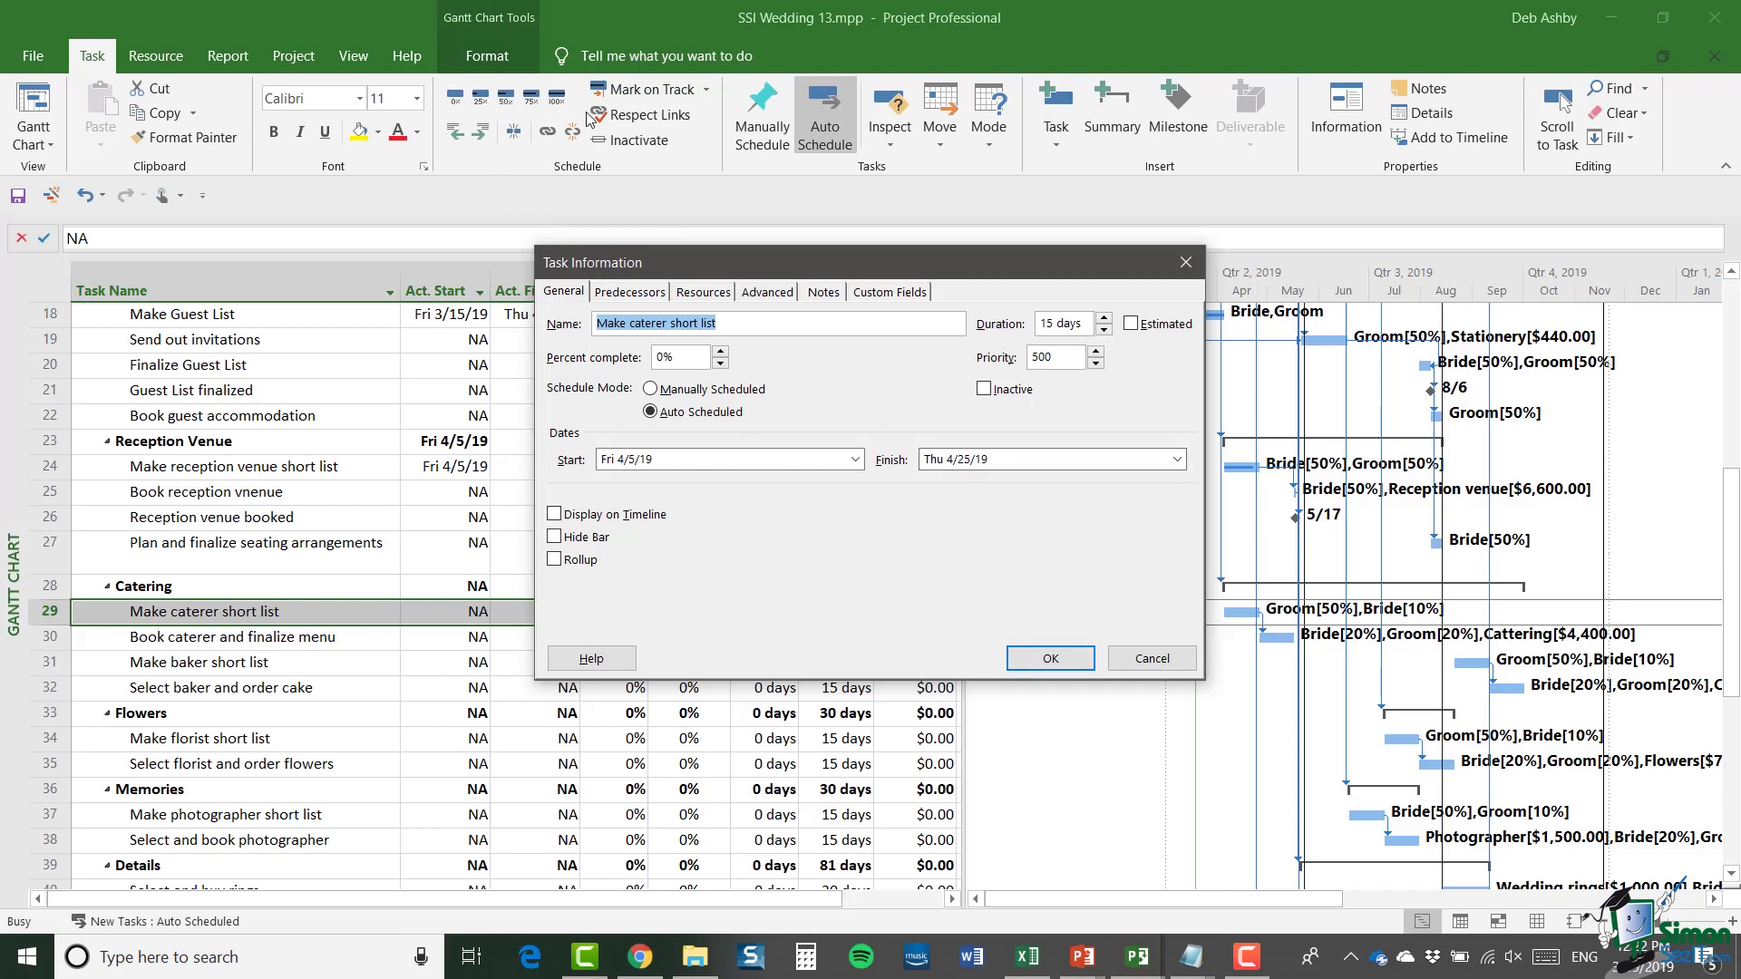
{"action": "left_click", "coordinate": [665, 357]}
{"action": "key", "text": "BackSpace"}
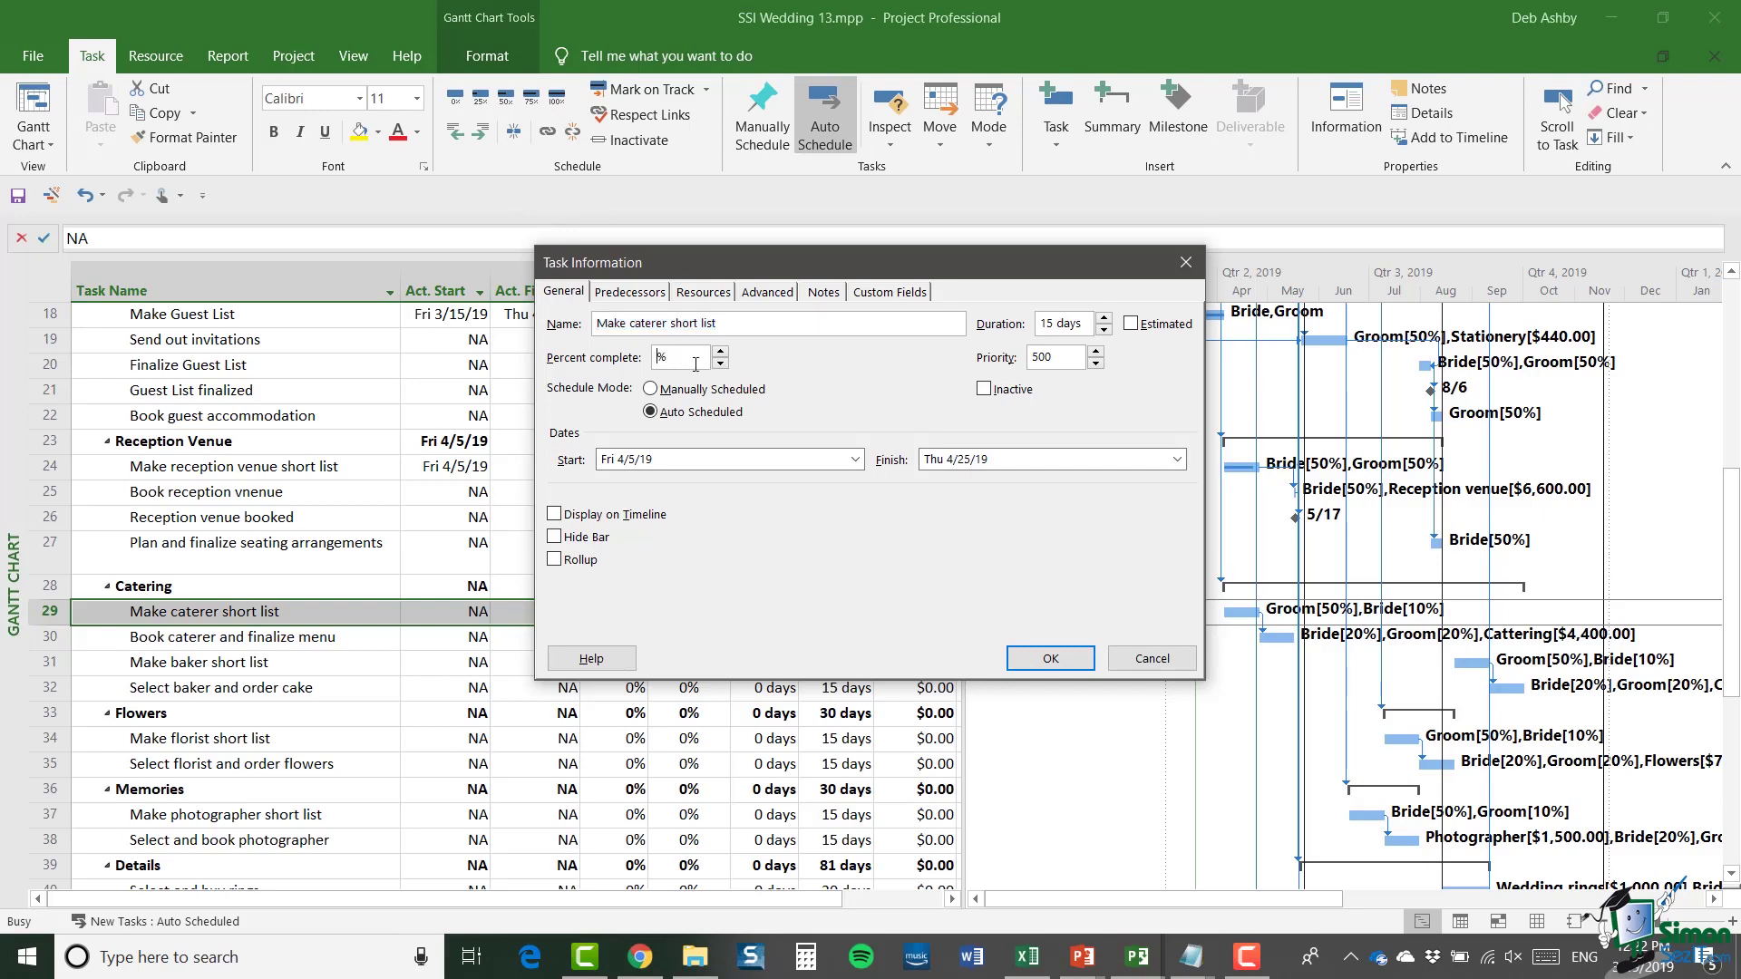
{"action": "type", "text": "85"}
{"action": "left_click", "coordinate": [1053, 659]}
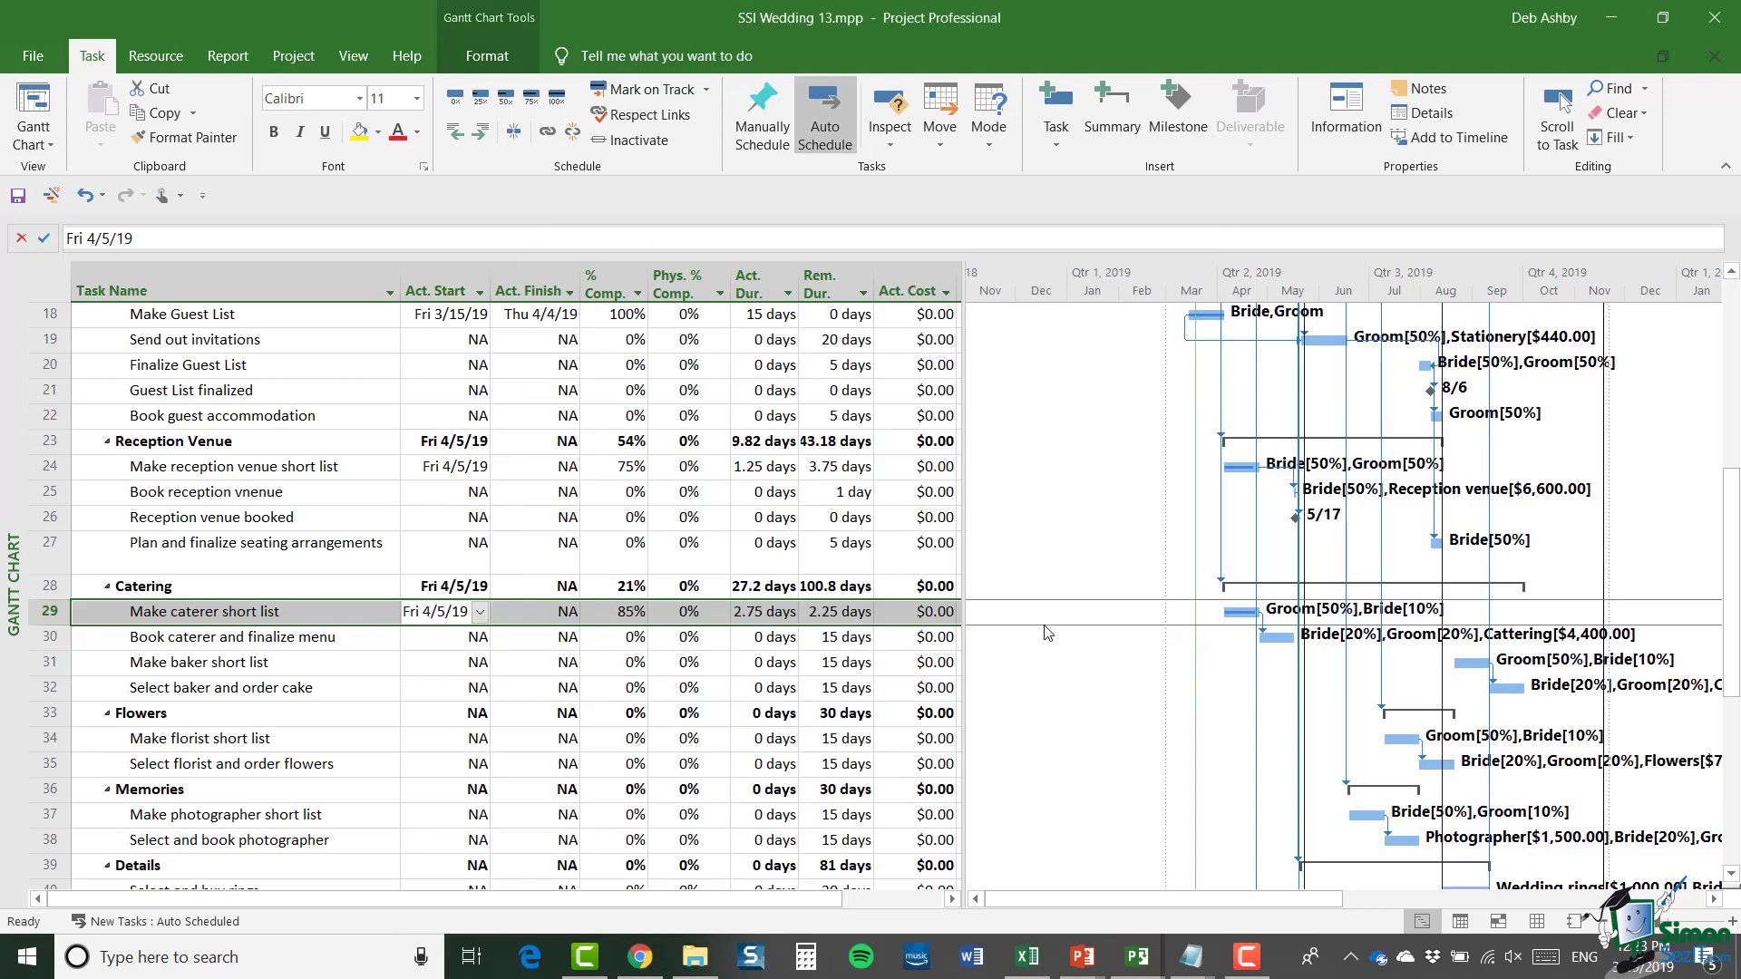
- Mark the Make wedding venue short list task under Wedding Venue as 25% complete
{"action": "scroll", "coordinate": [581, 634], "scroll_direction": "down", "scroll_amount": 5}
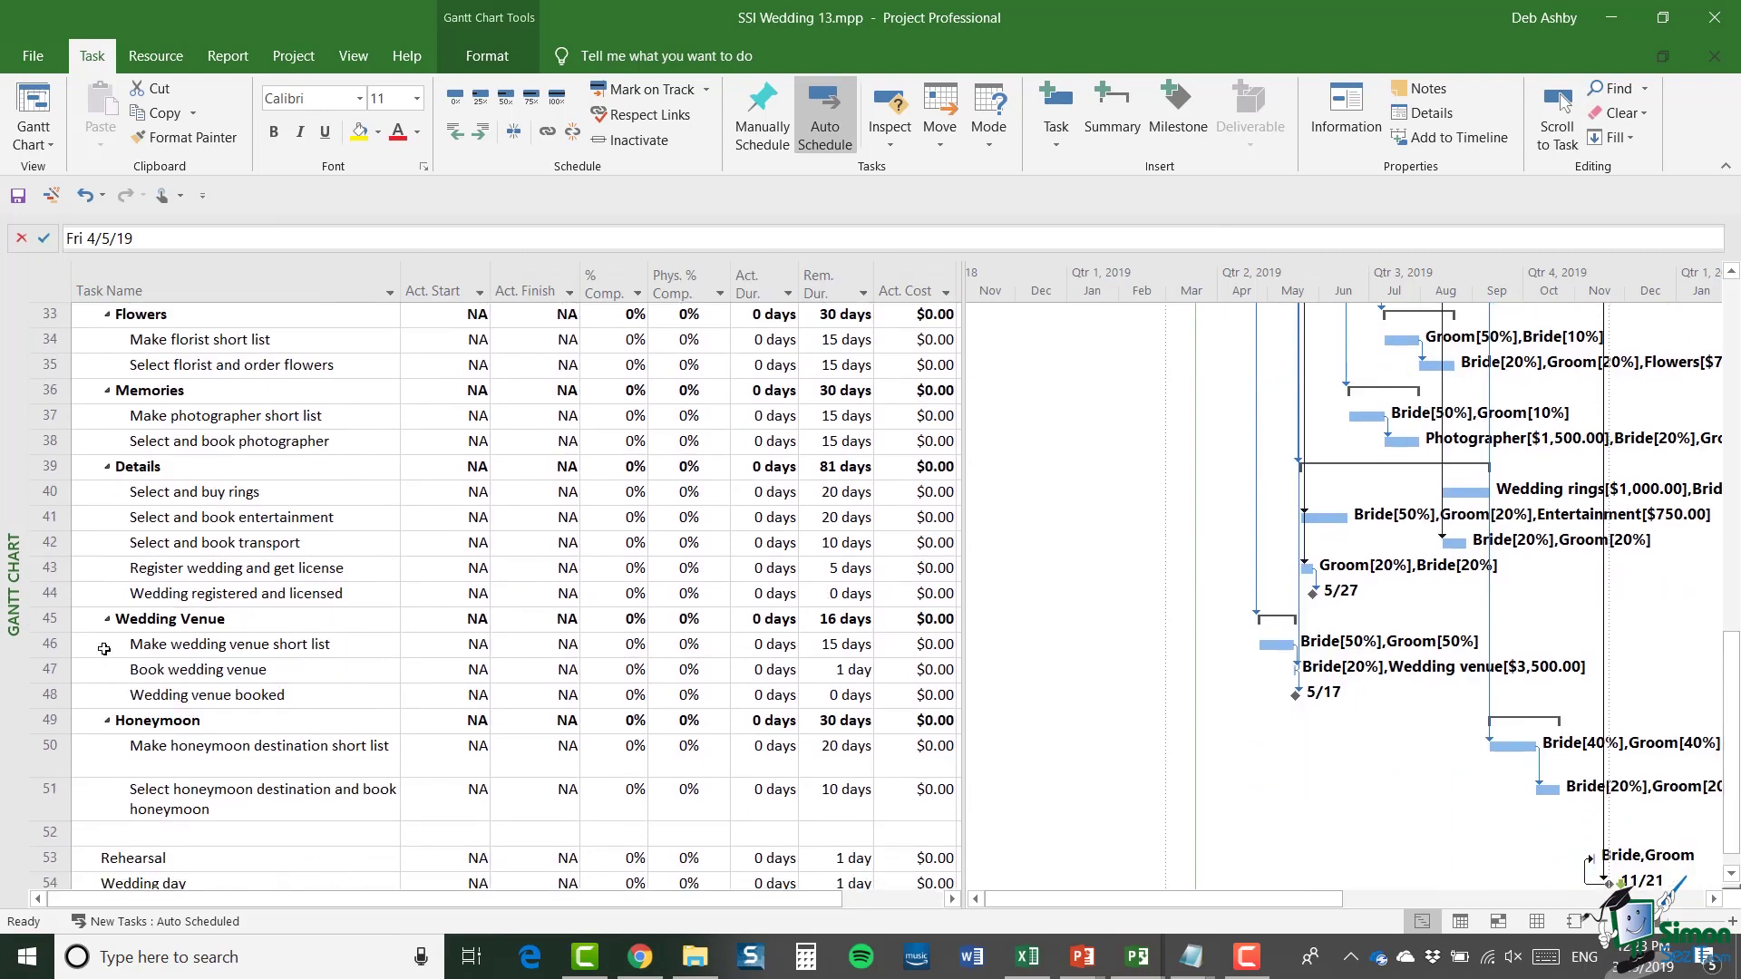
{"action": "left_click", "coordinate": [50, 647]}
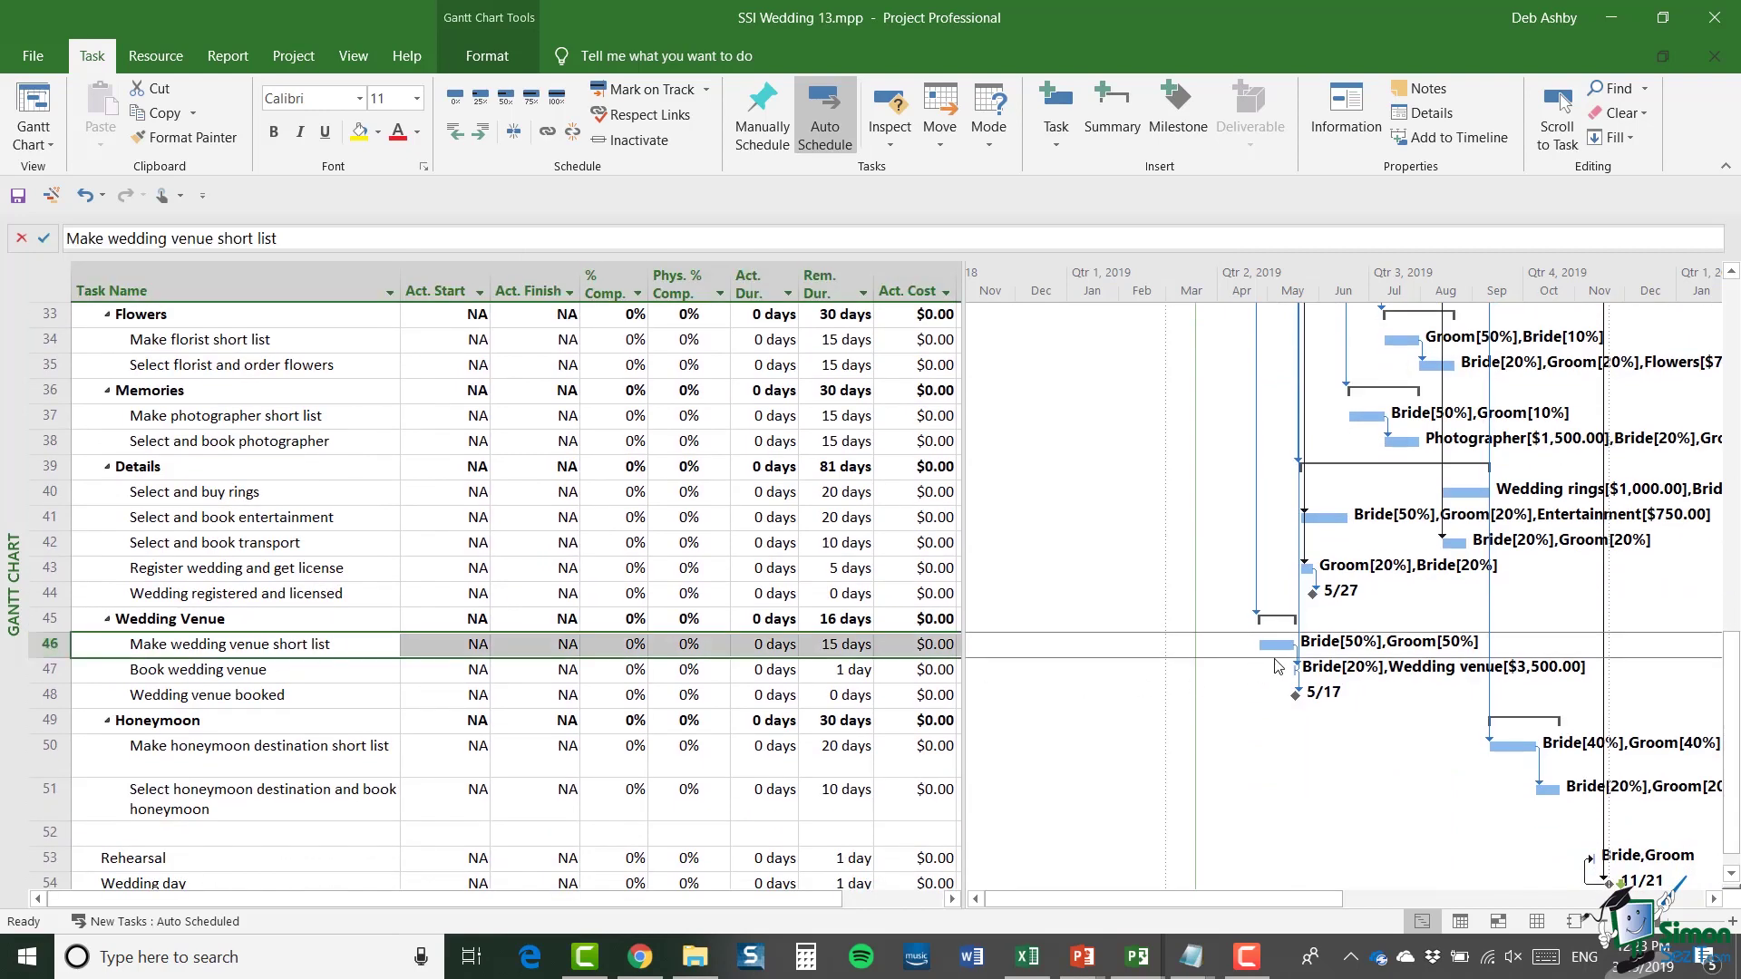
{"action": "mouse_move", "coordinate": [1280, 667]}
{"action": "left_click", "coordinate": [480, 96]}
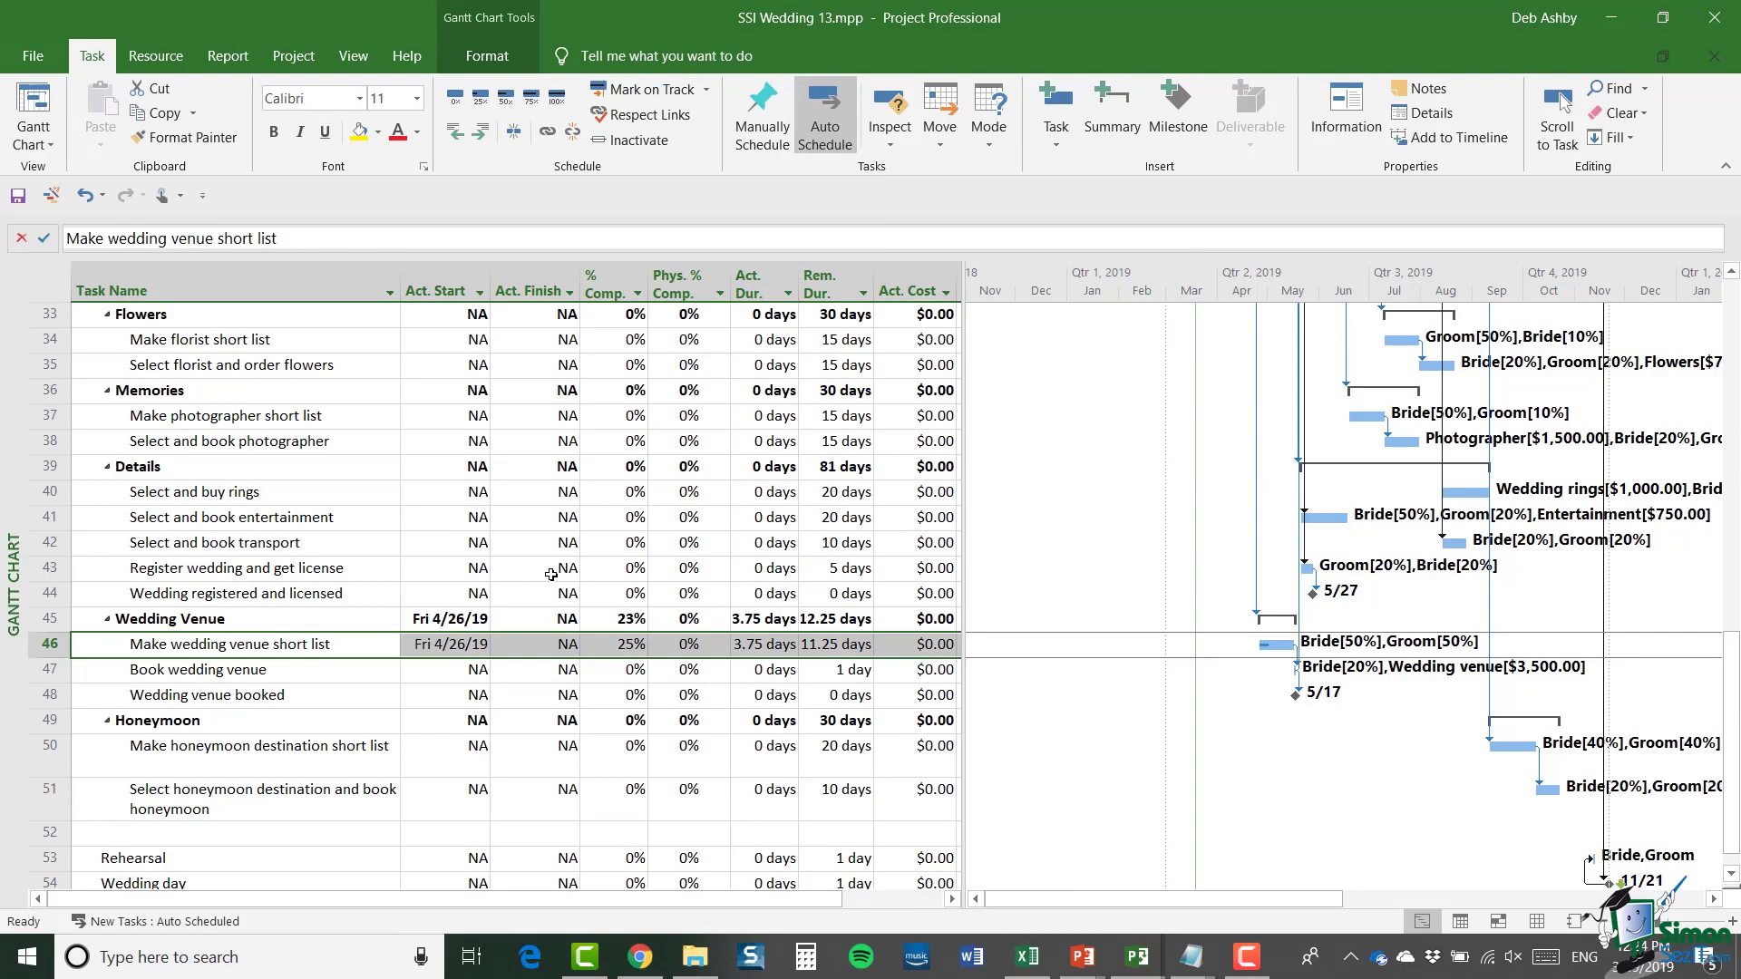
- Review the project statistics from the project information, including the percent complete for duration and work, and close them
{"action": "left_click", "coordinate": [293, 59]}
{"action": "left_click", "coordinate": [270, 121]}
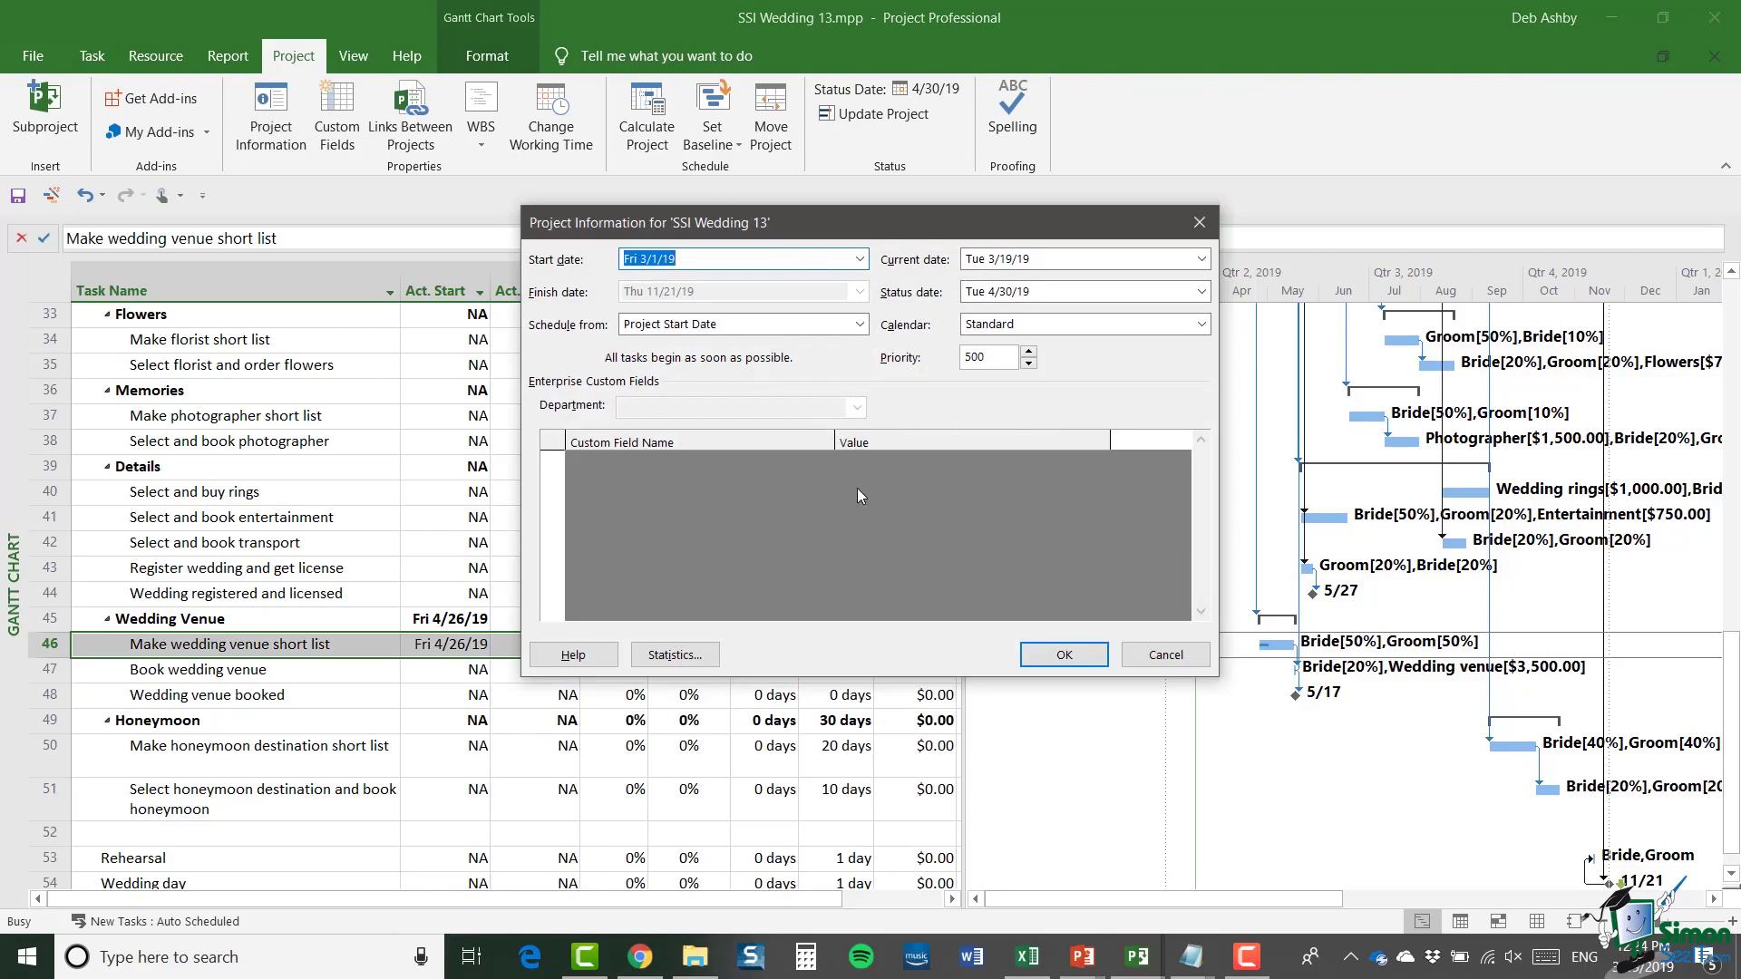
{"action": "left_click", "coordinate": [687, 659]}
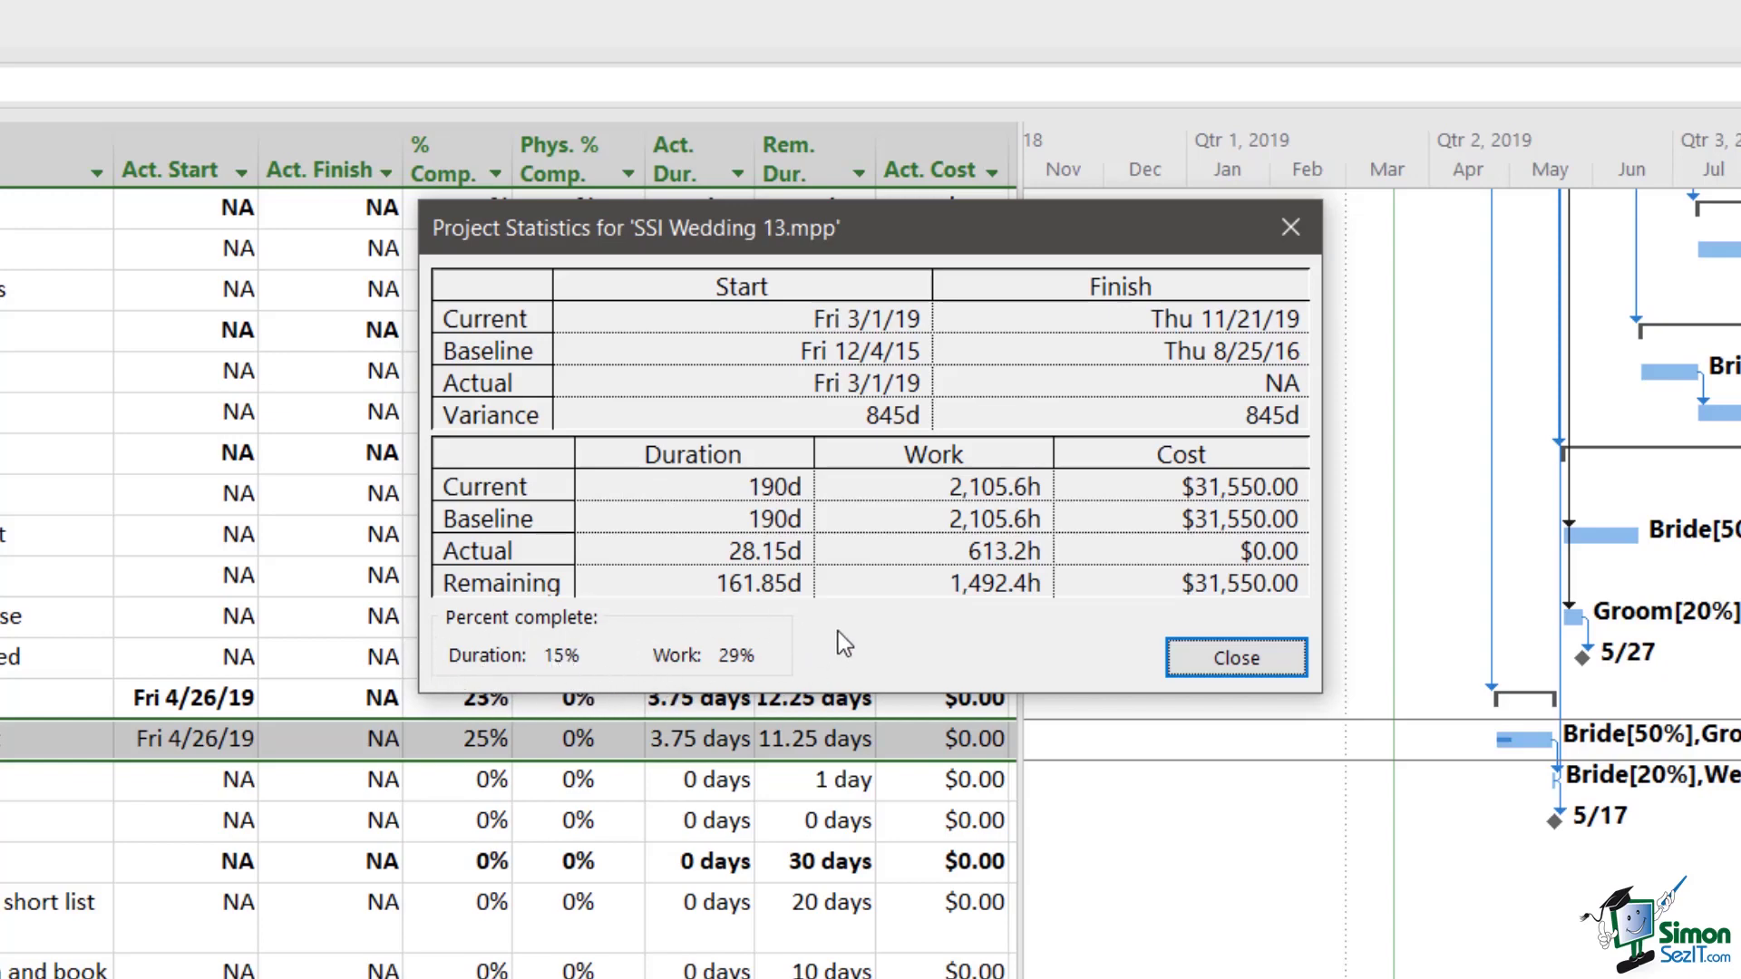
{"action": "key", "text": "Return"}
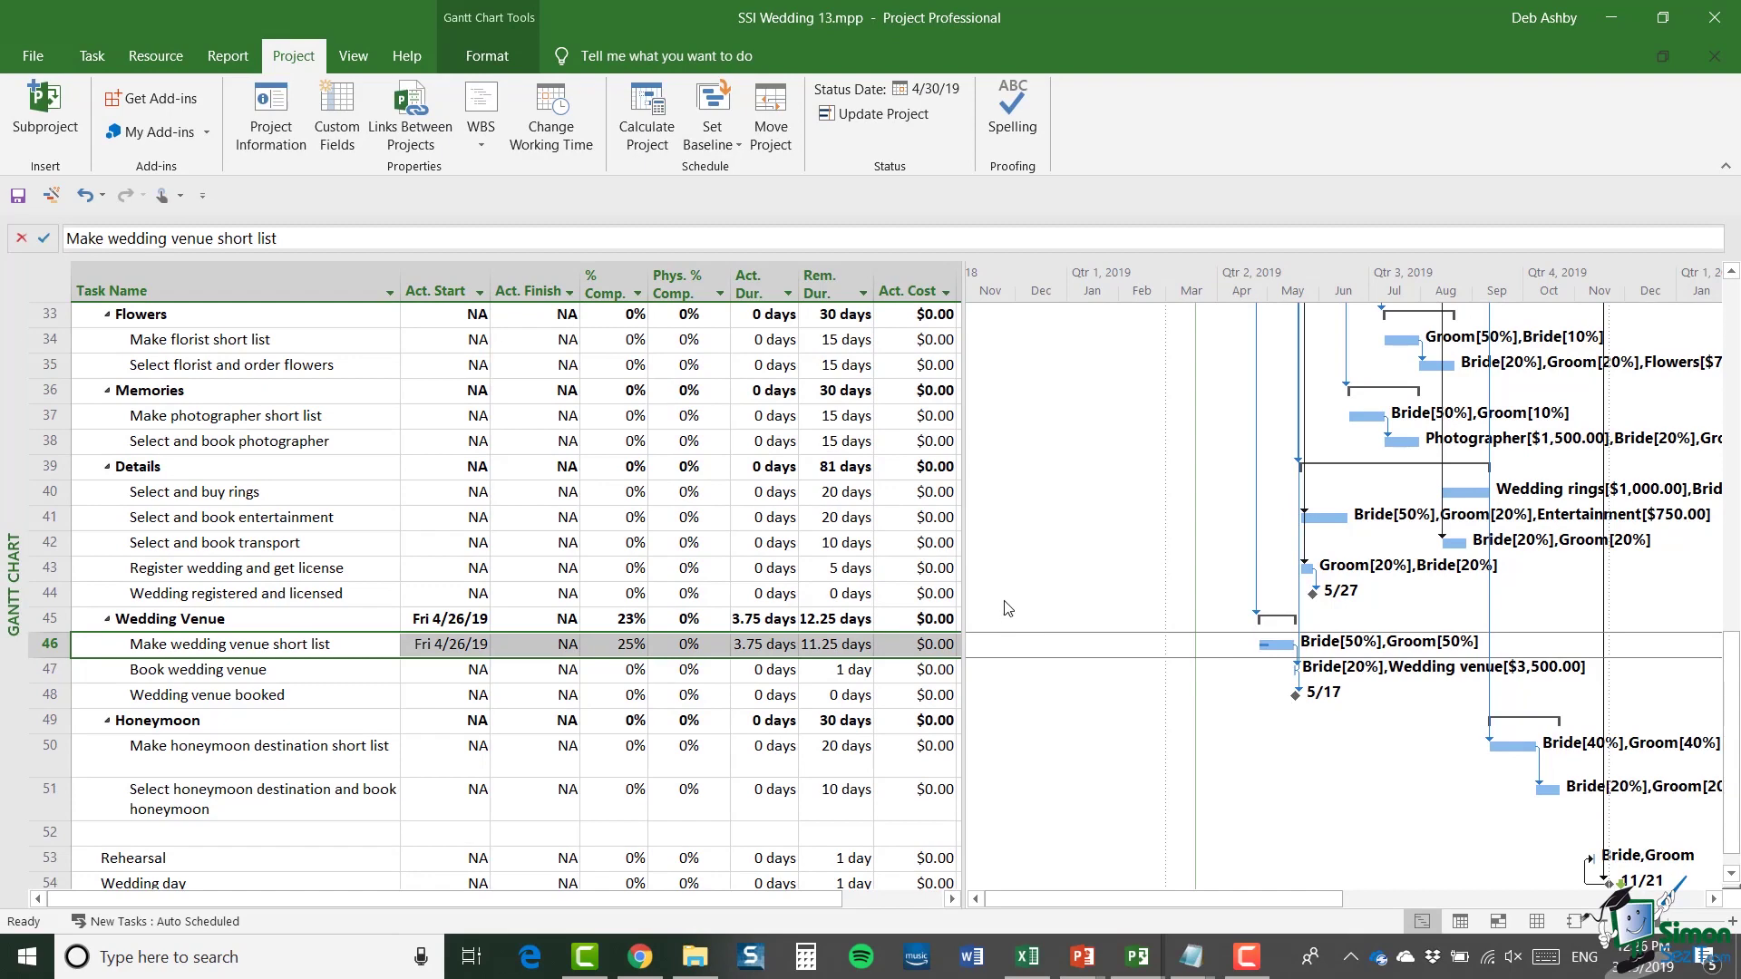
- Switch to the Tracking Gantt view and slightly narrow the Task Name column
{"action": "left_click", "coordinate": [344, 60]}
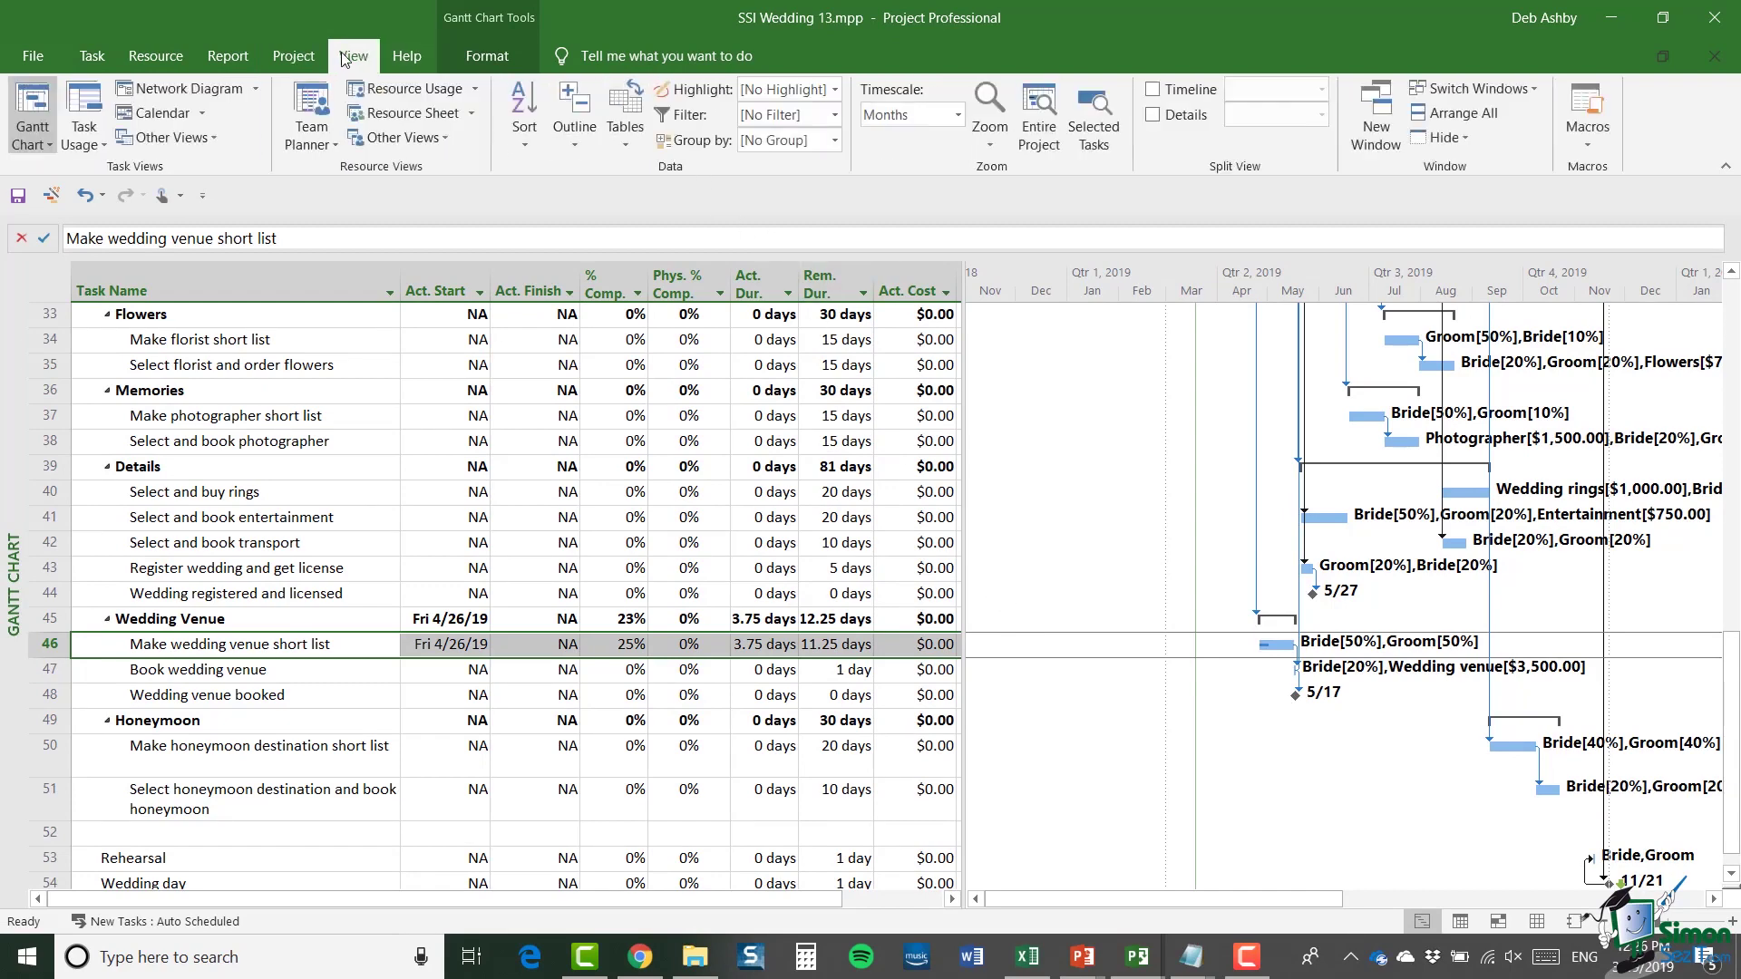
{"action": "left_click", "coordinate": [53, 144]}
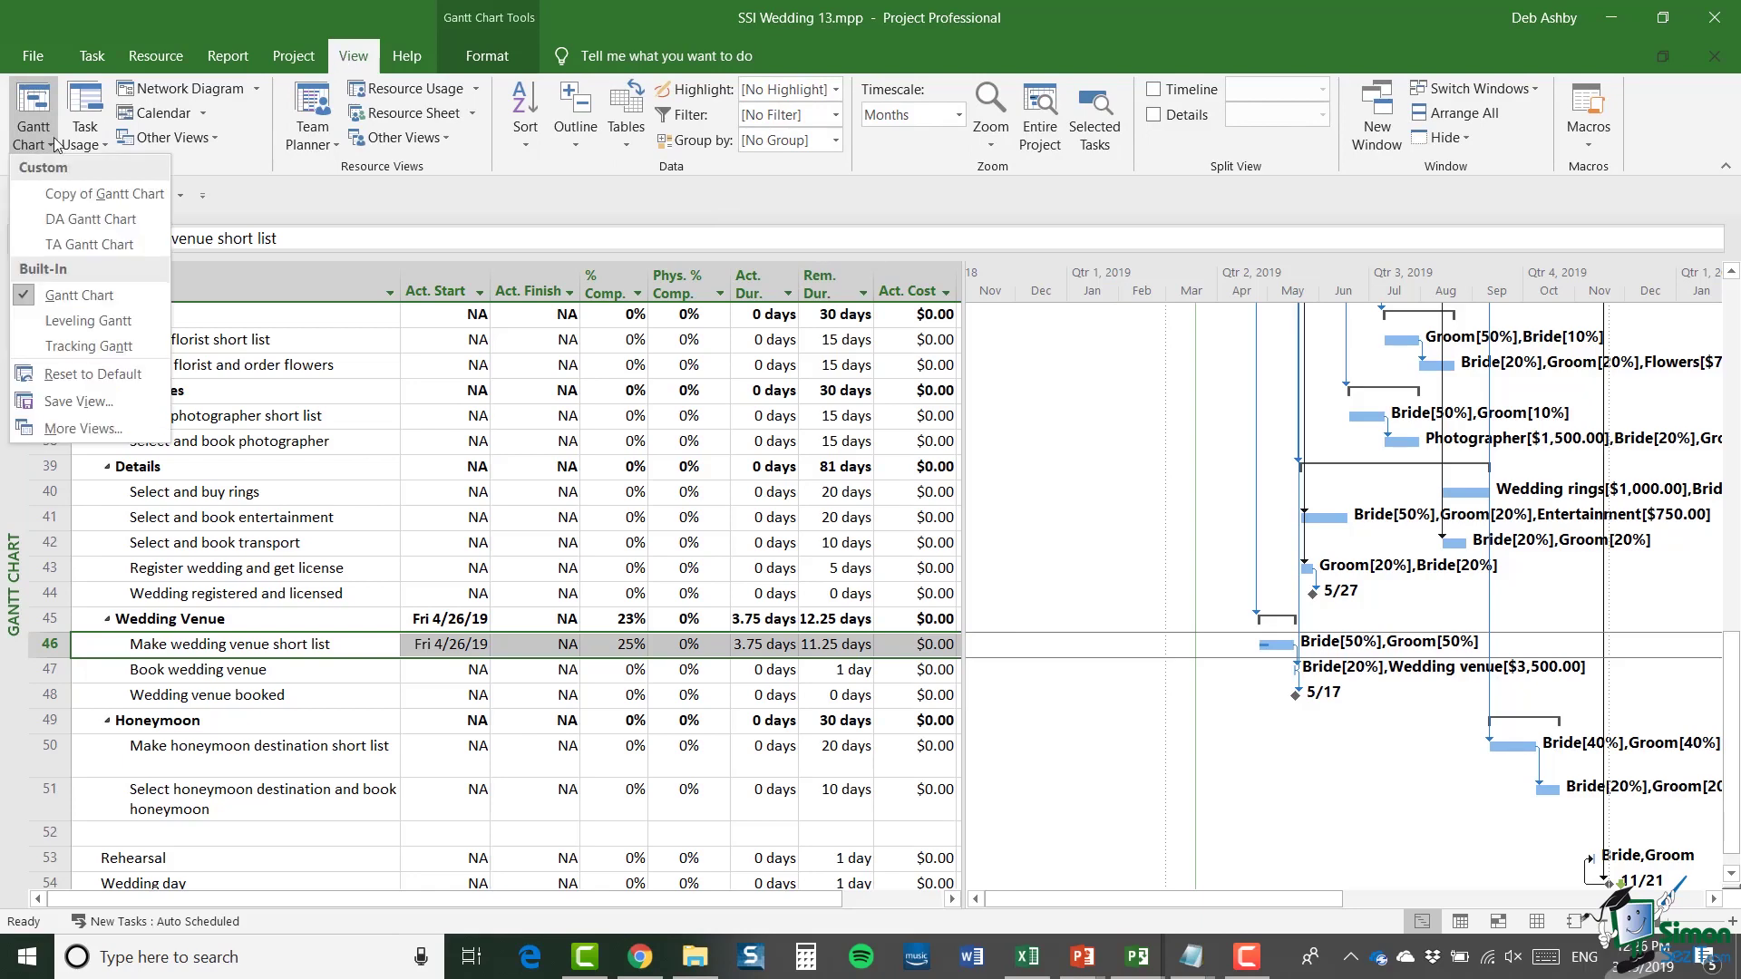
{"action": "left_click", "coordinate": [96, 348]}
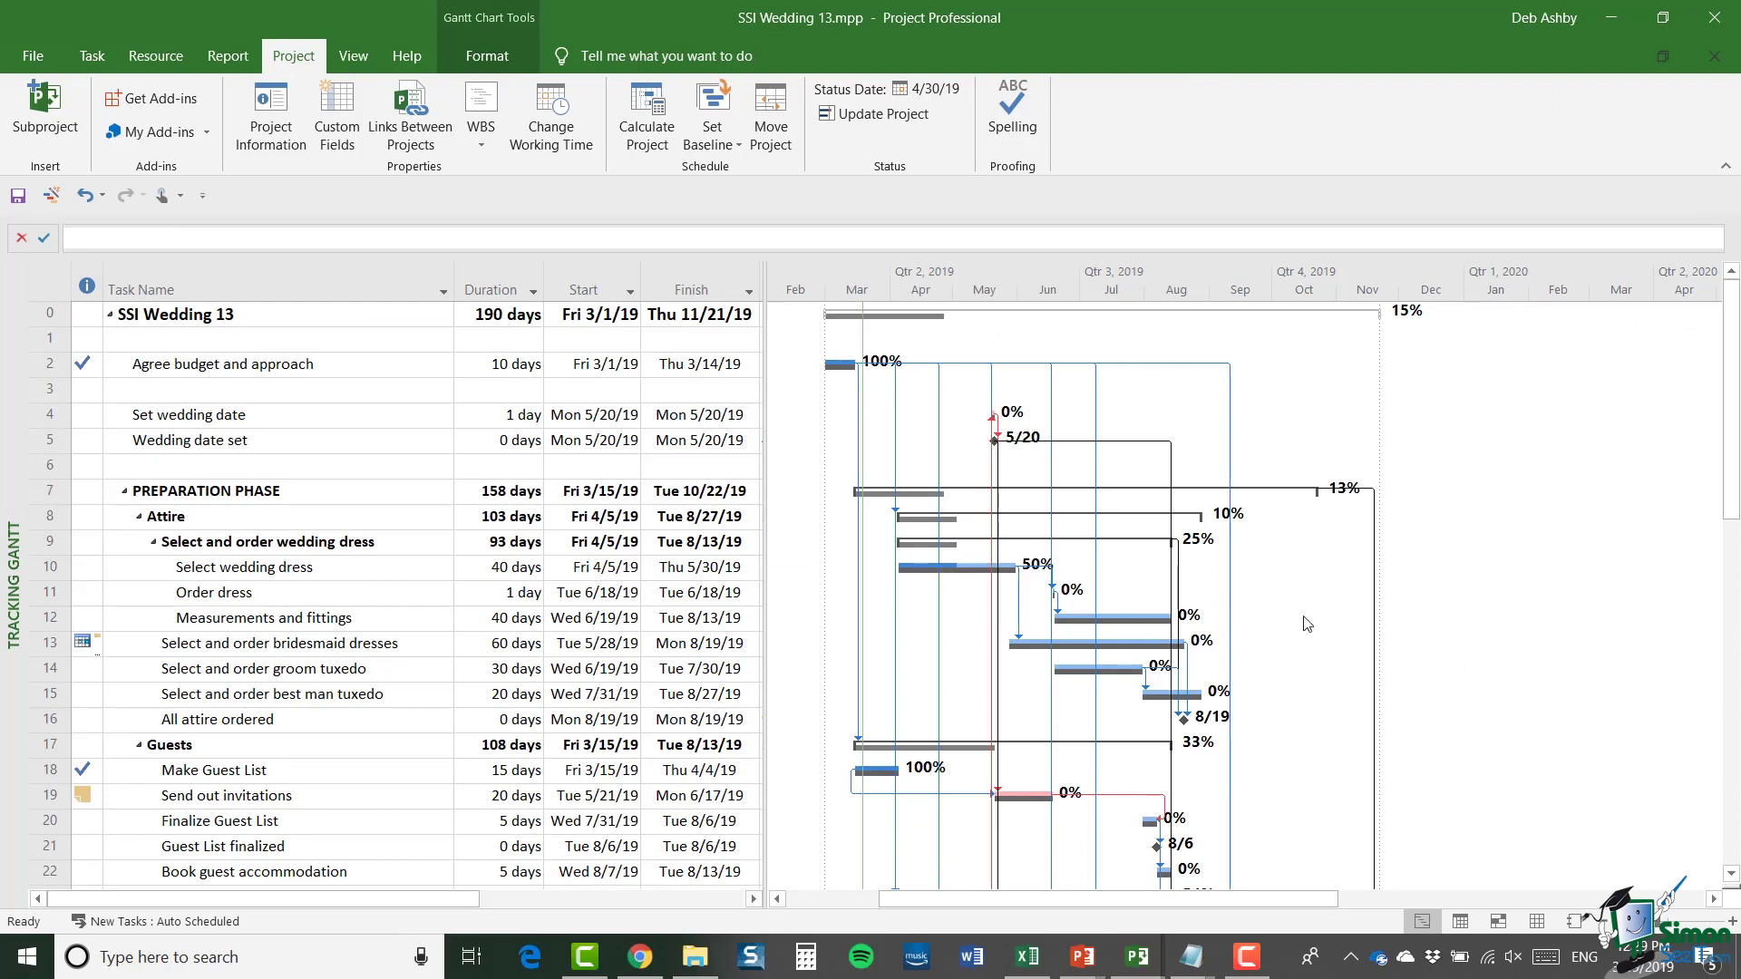
{"action": "mouse_move", "coordinate": [444, 271]}
{"action": "left_mouse_down"}
{"action": "mouse_move", "coordinate": [406, 271]}
{"action": "mouse_move", "coordinate": [447, 271]}
{"action": "left_mouse_up"}
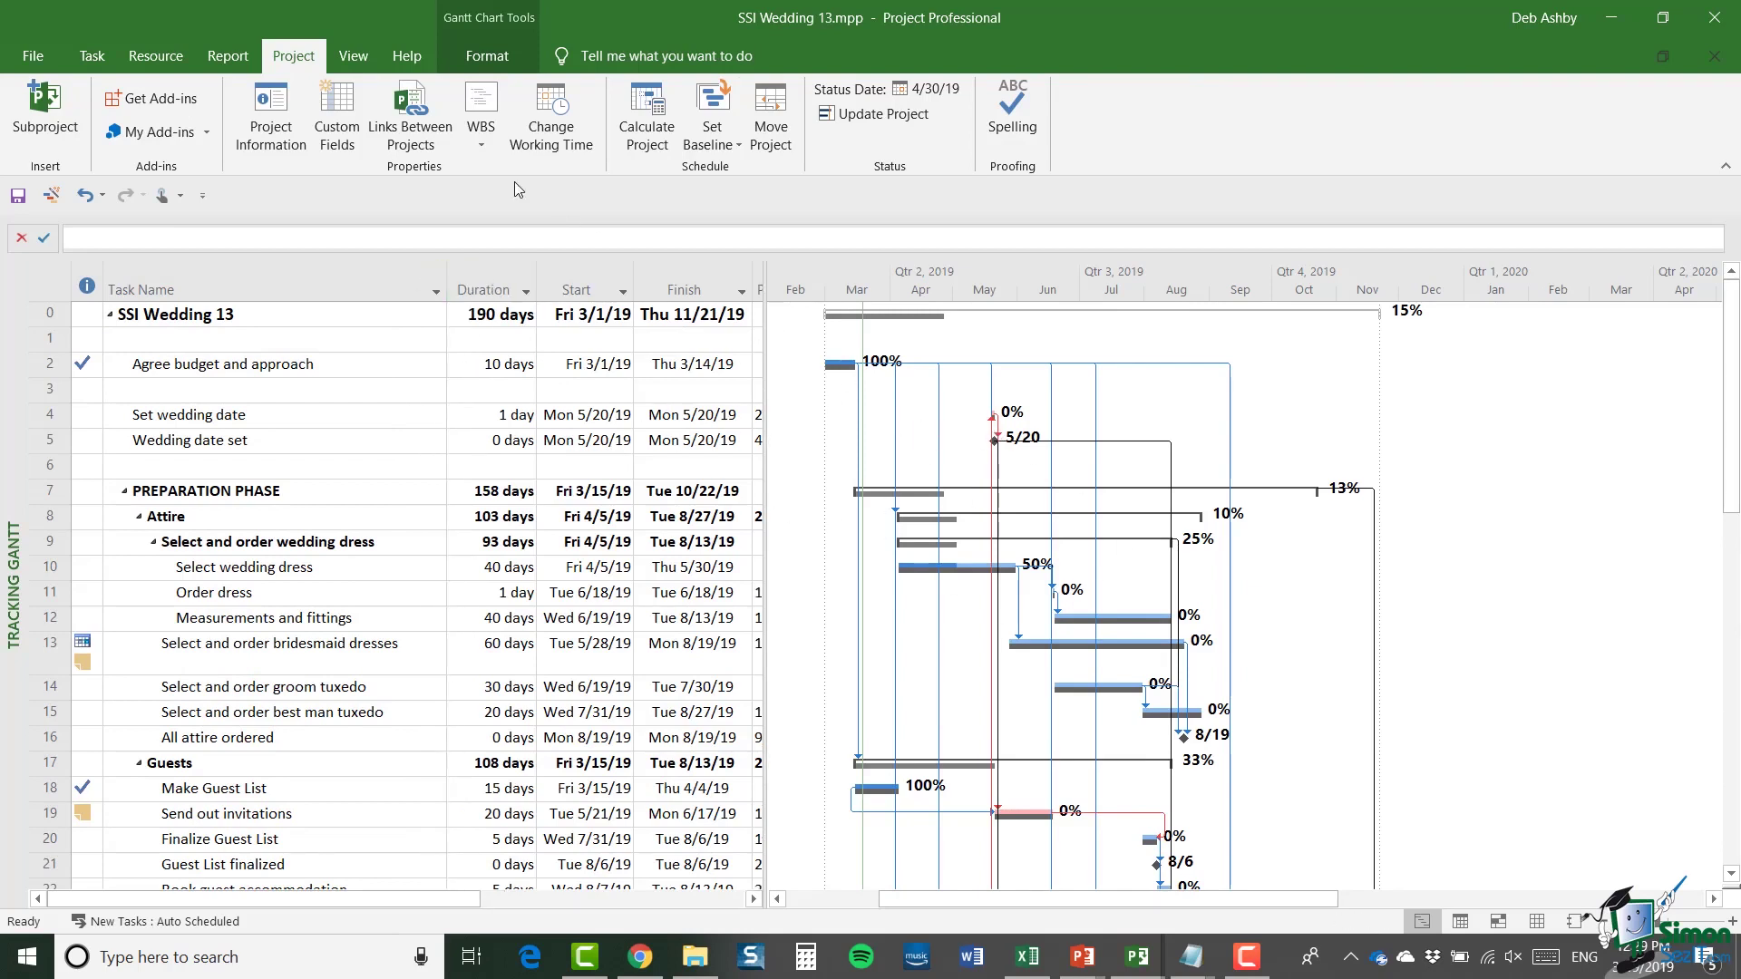
- Fit the entire project into the Tracking Gantt timescale
{"action": "left_click", "coordinate": [92, 56]}
{"action": "left_click", "coordinate": [361, 60]}
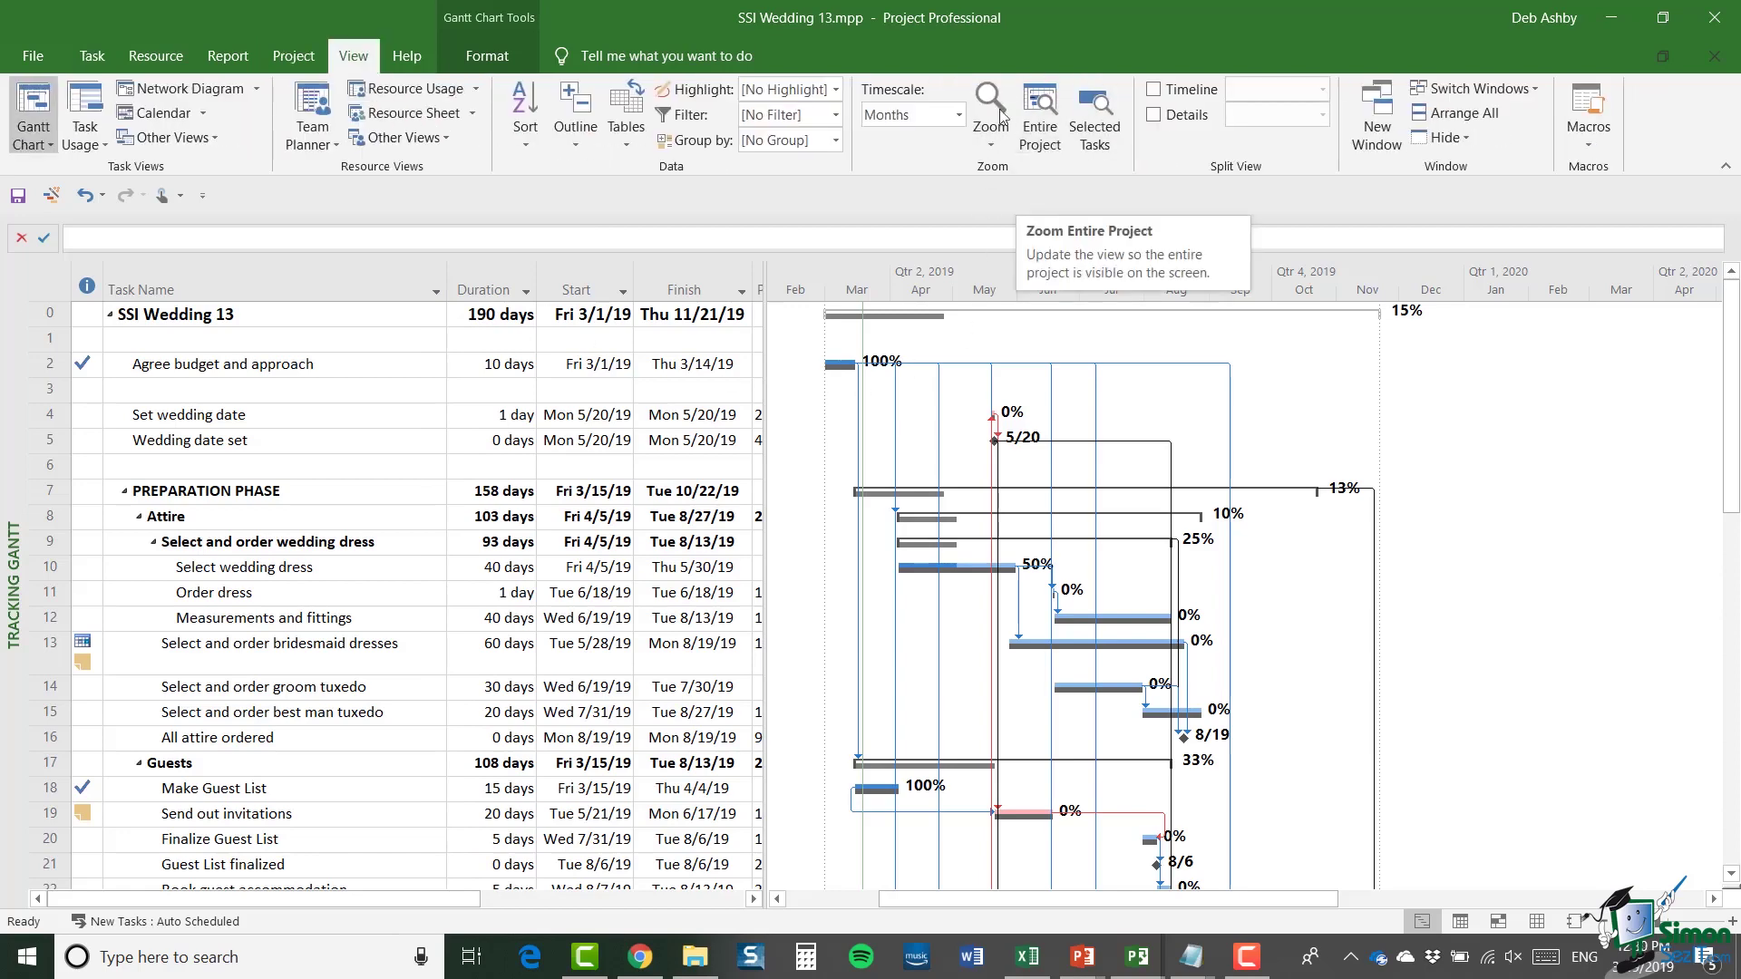
{"action": "left_click", "coordinate": [1041, 114]}
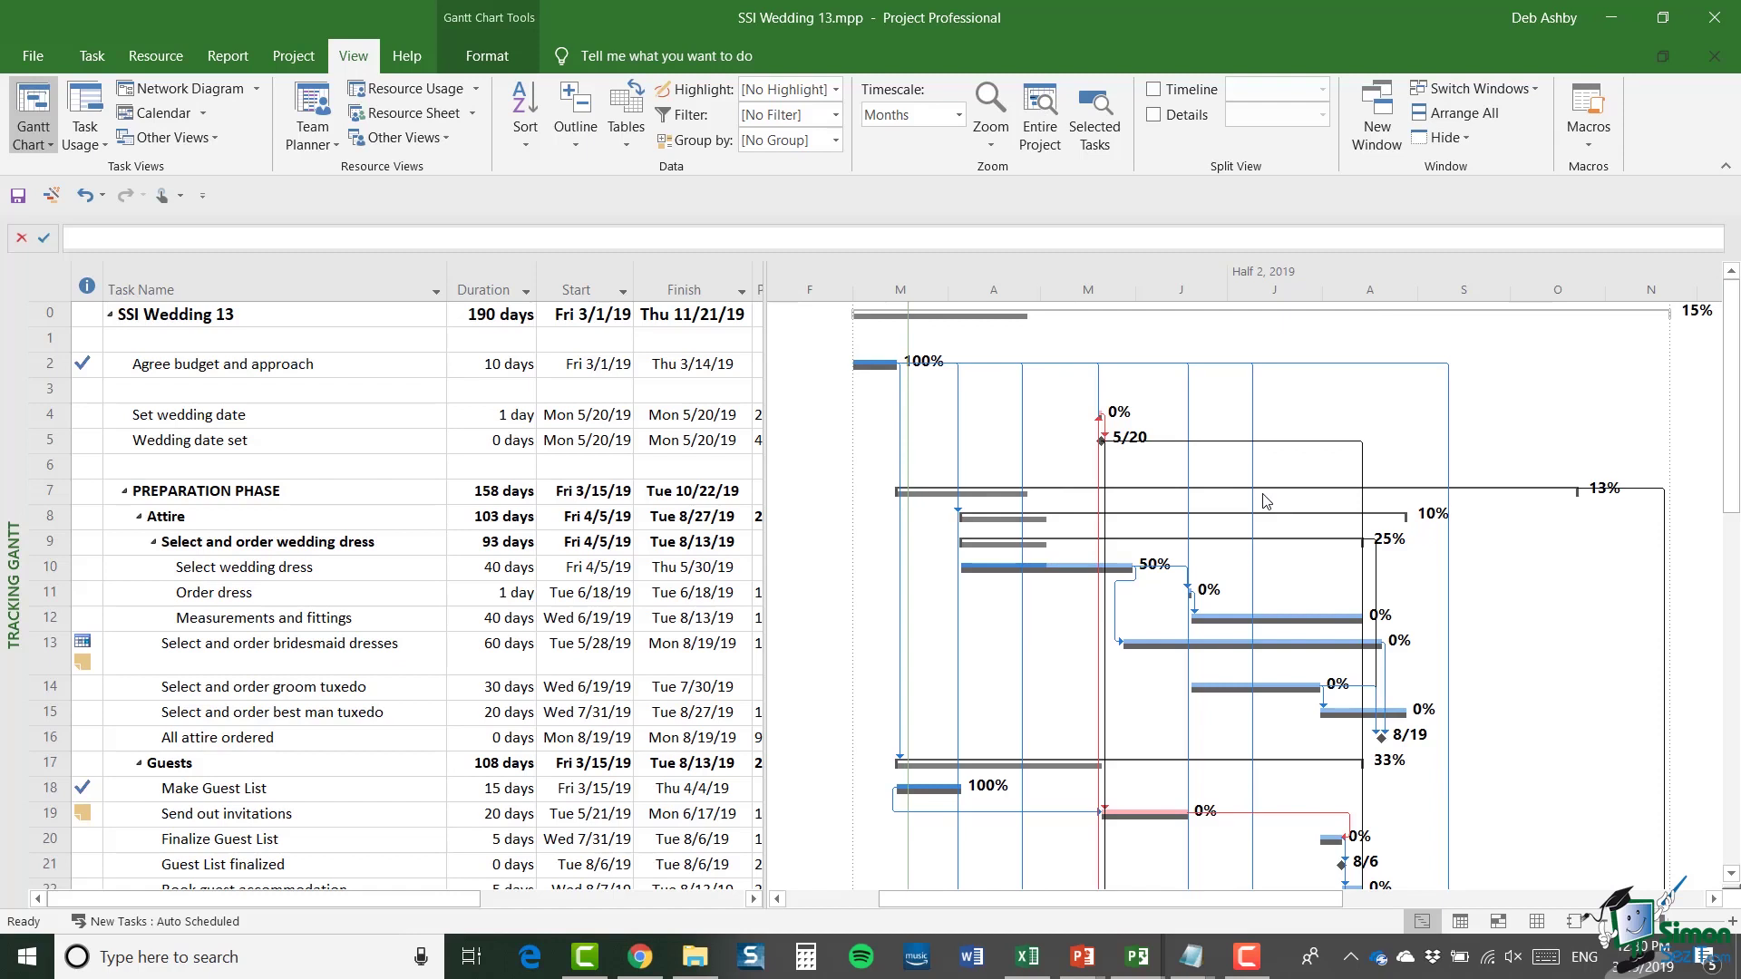
- Examine the Agree budget and approach and Select wedding dress rows, comparing the dress task's progress bar with its baseline details
{"action": "left_click", "coordinate": [50, 363]}
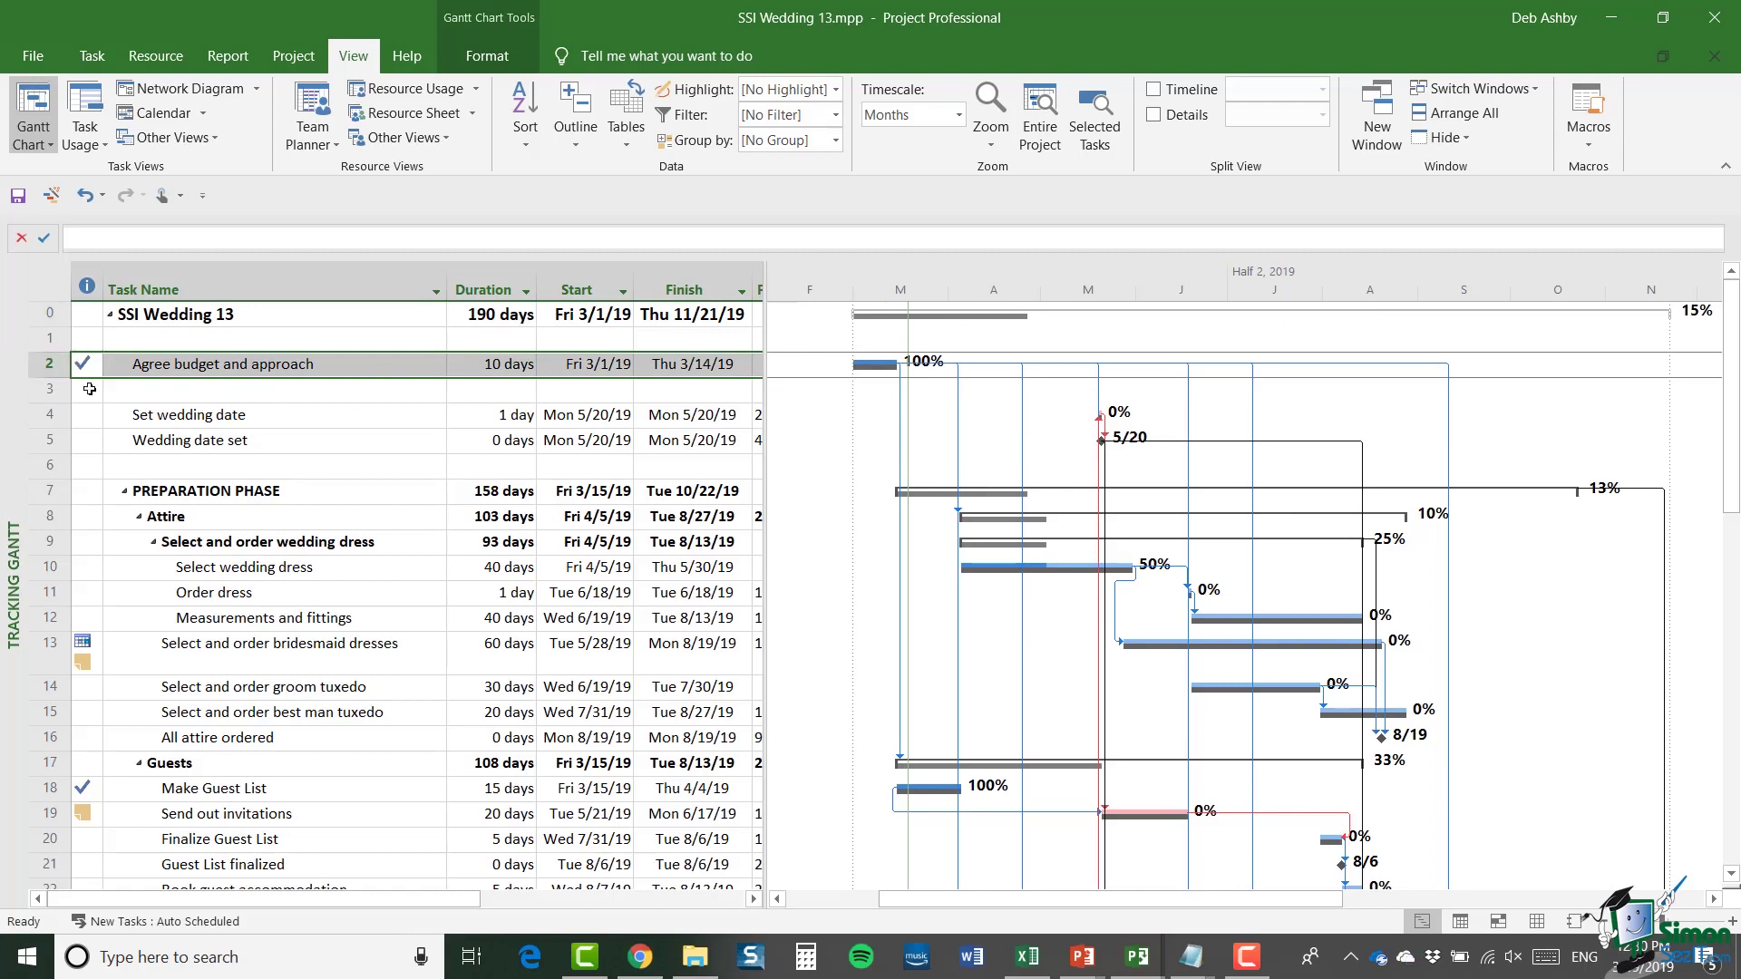
{"action": "mouse_move", "coordinate": [73, 354]}
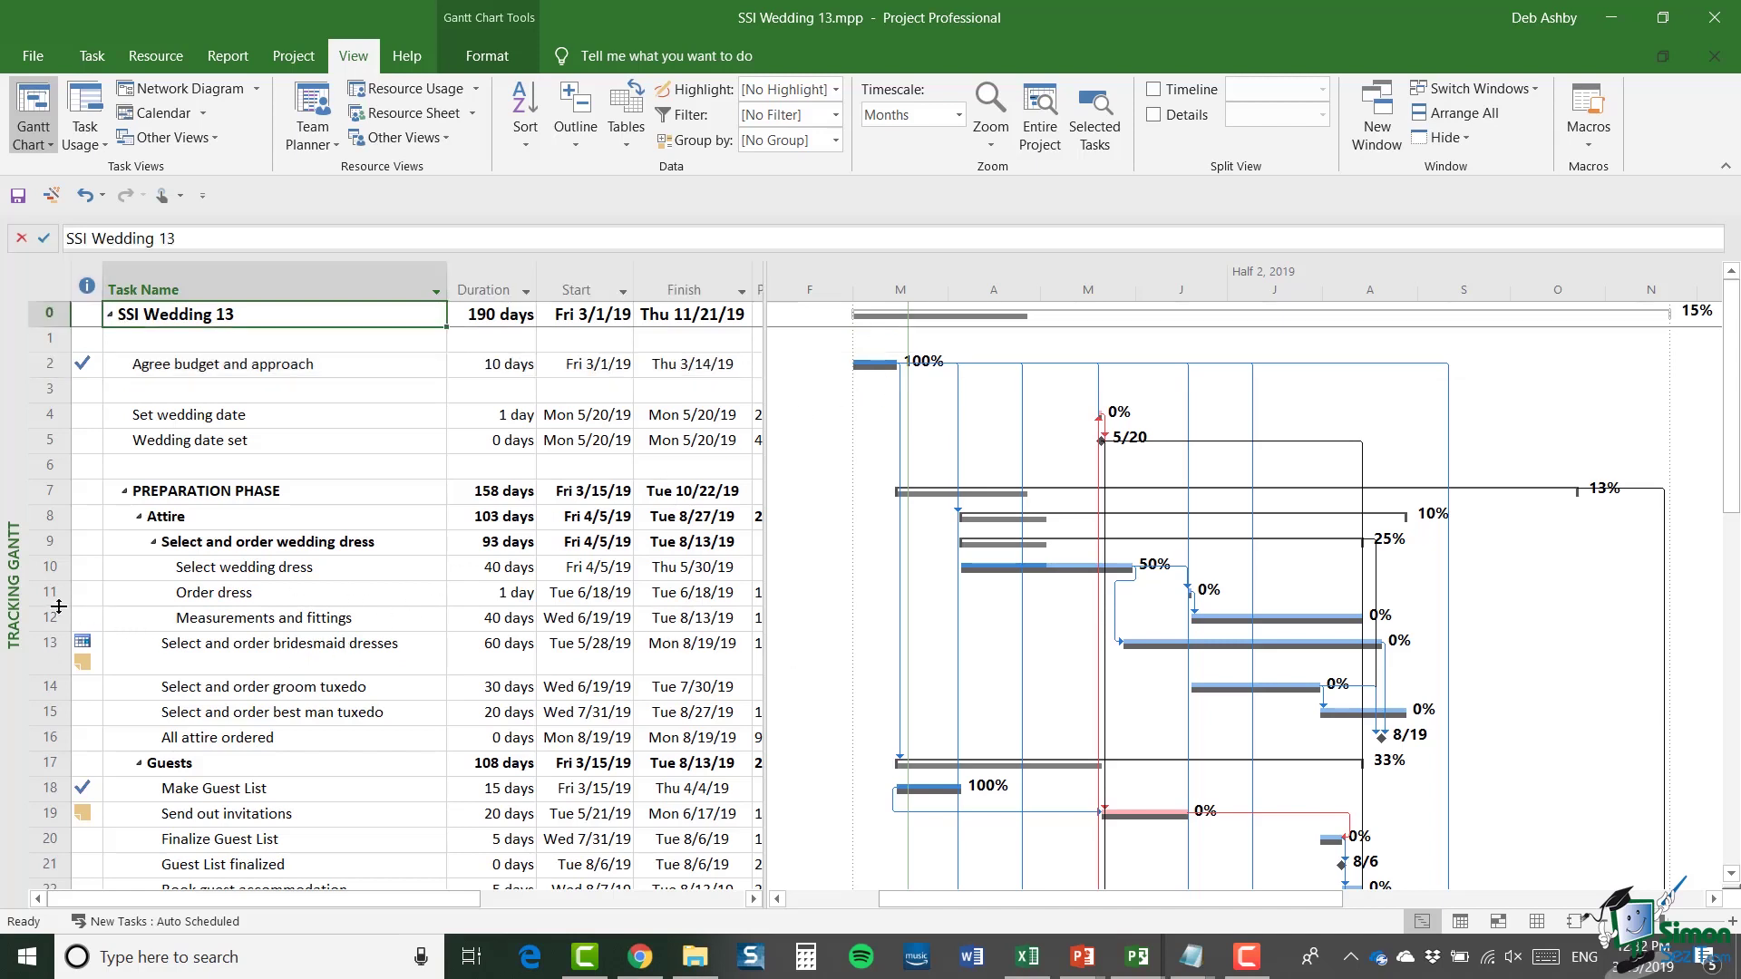
{"action": "left_click", "coordinate": [52, 567]}
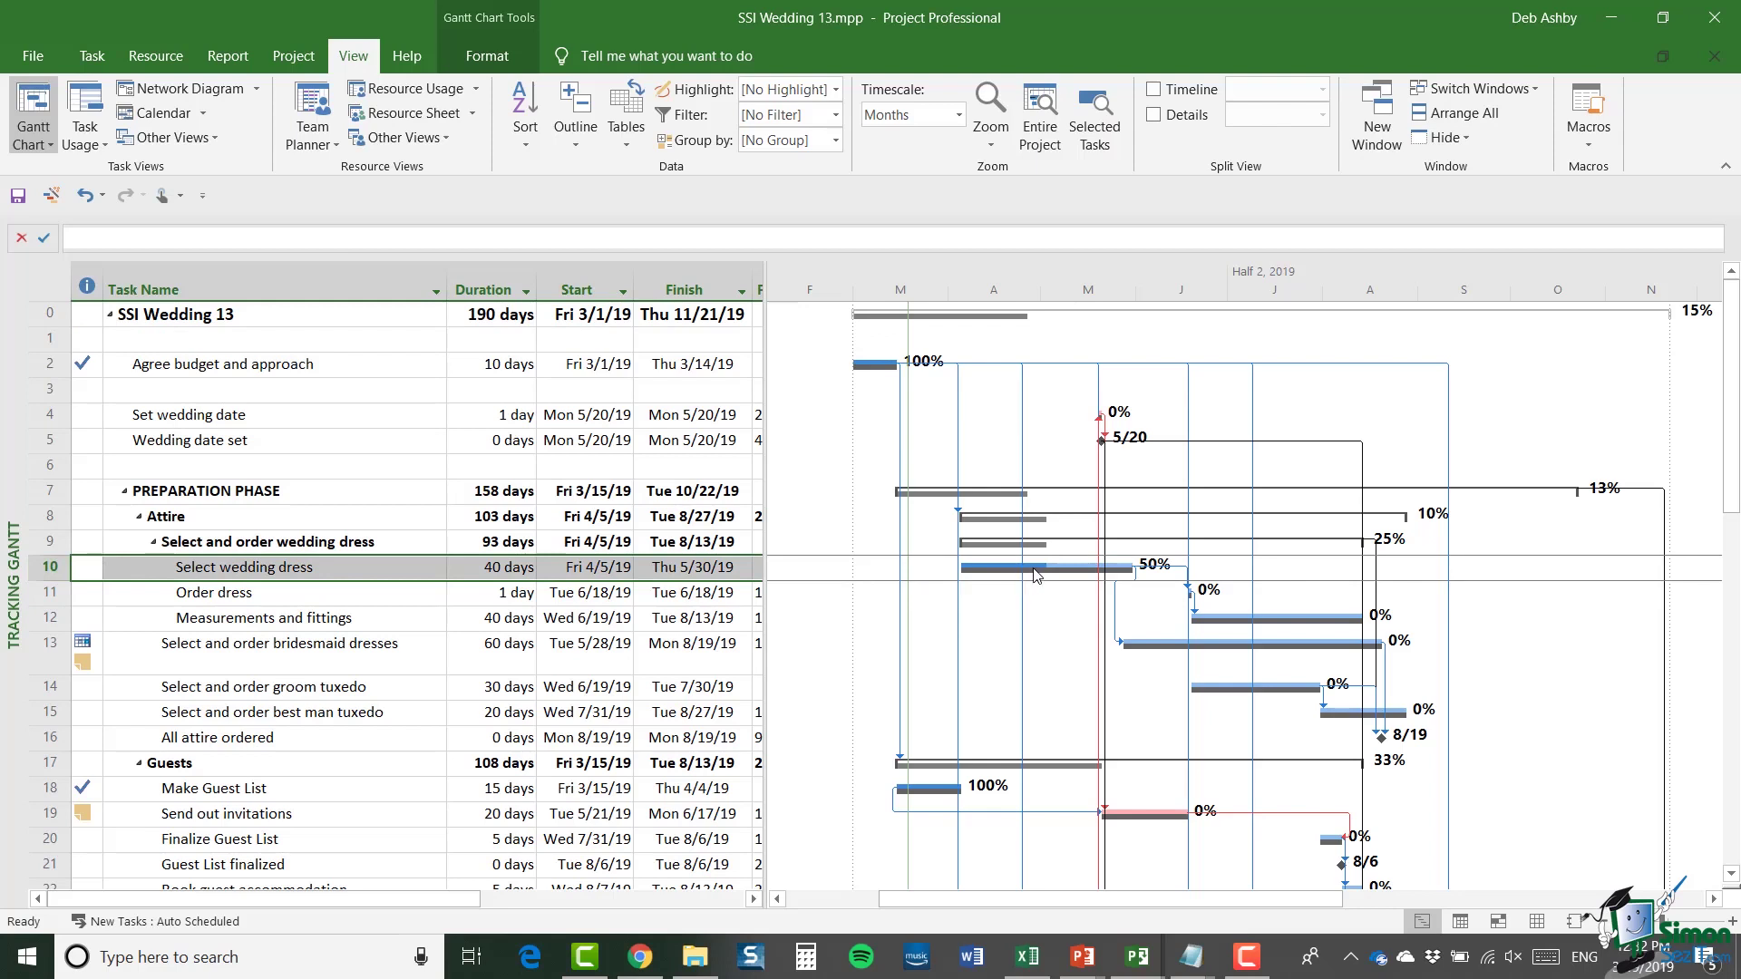
{"action": "mouse_move", "coordinate": [1038, 573]}
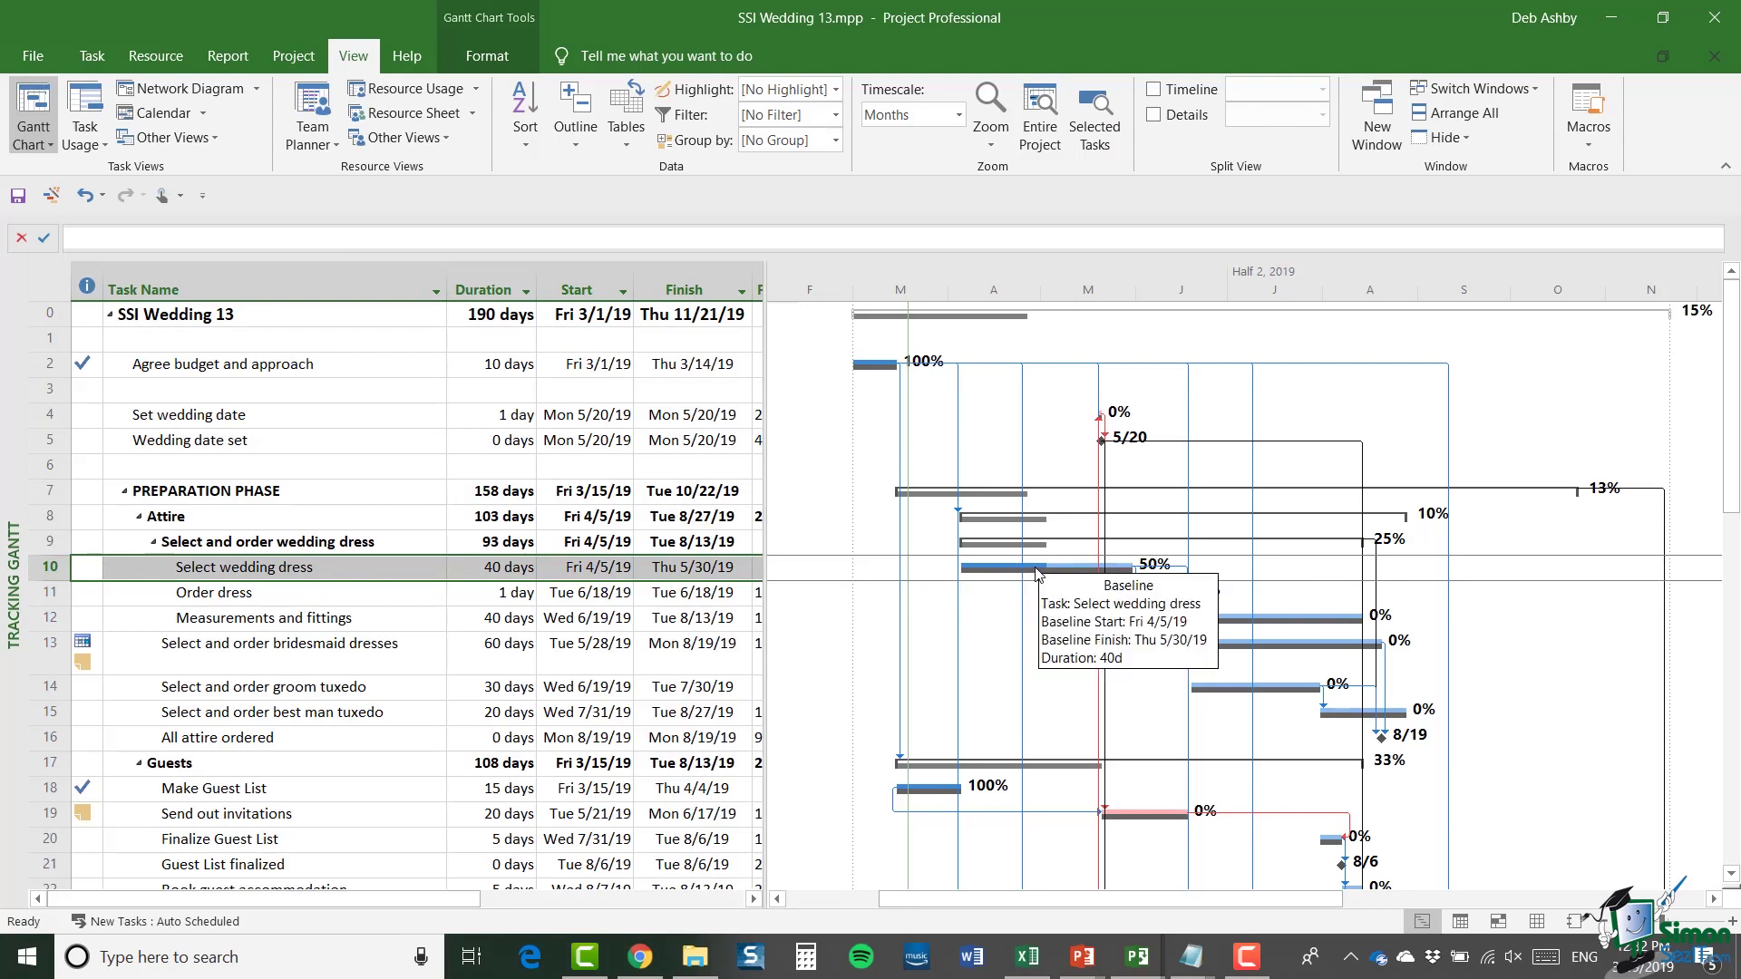
{"action": "left_click", "coordinate": [899, 614]}
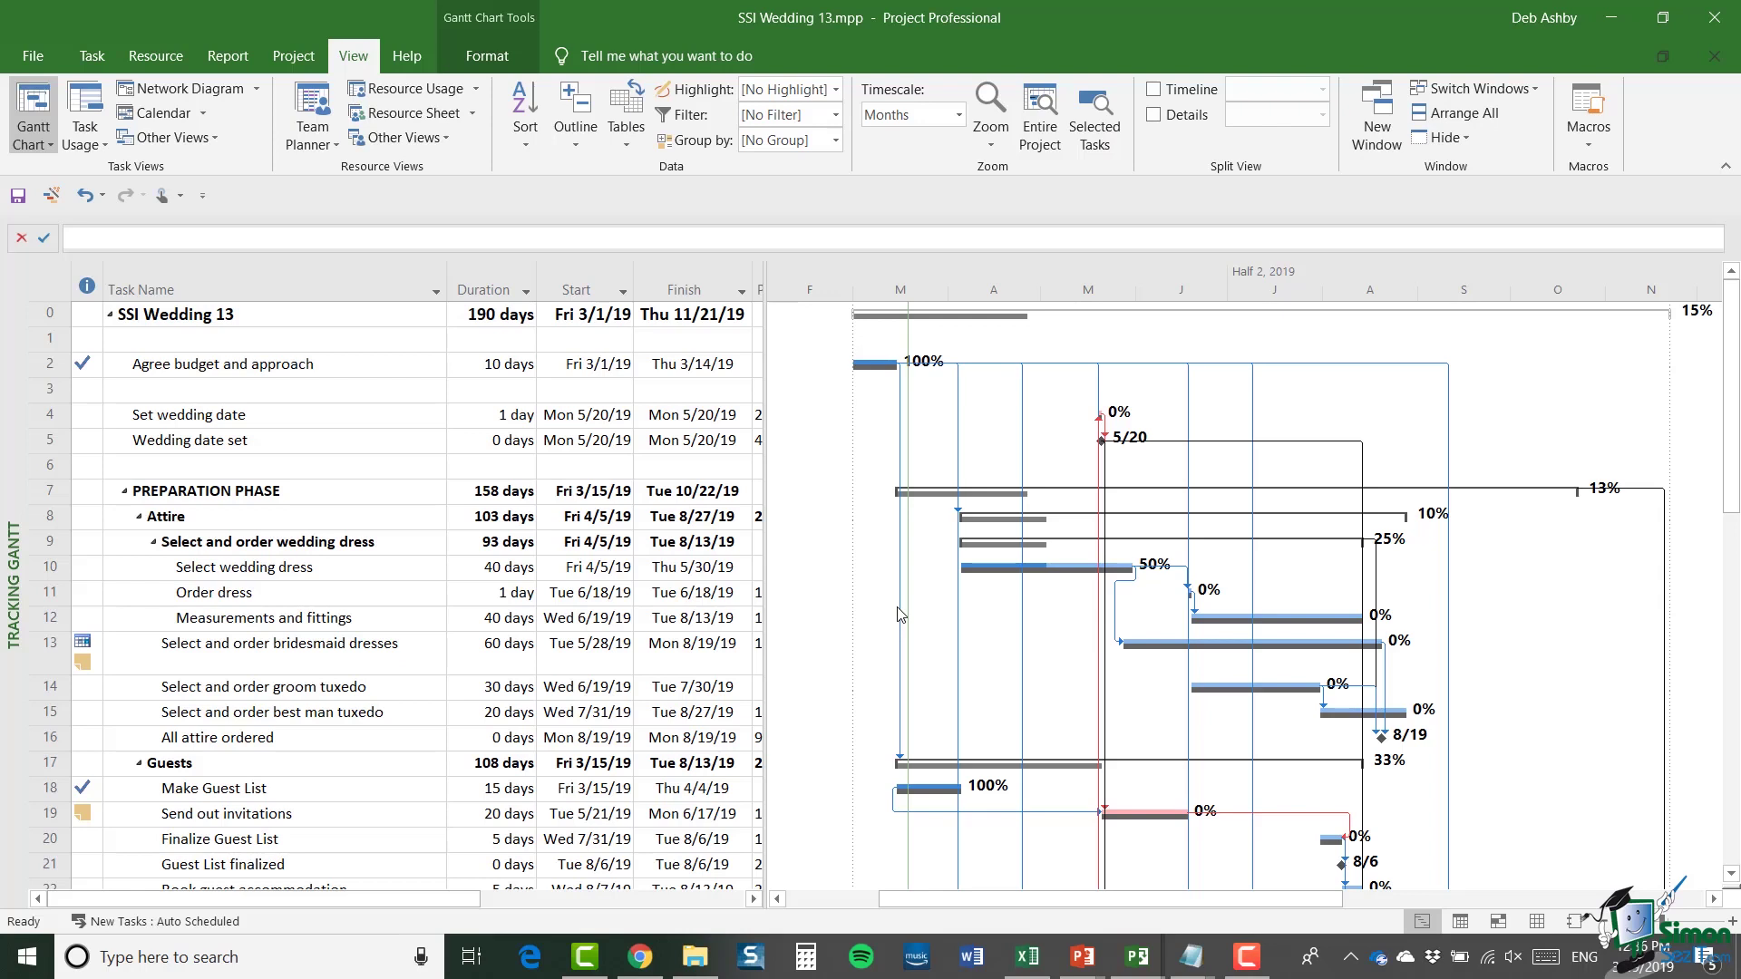
- Update the entire project by rescheduling uncompleted work to start after Tue 4/30/19
{"action": "left_click", "coordinate": [294, 60]}
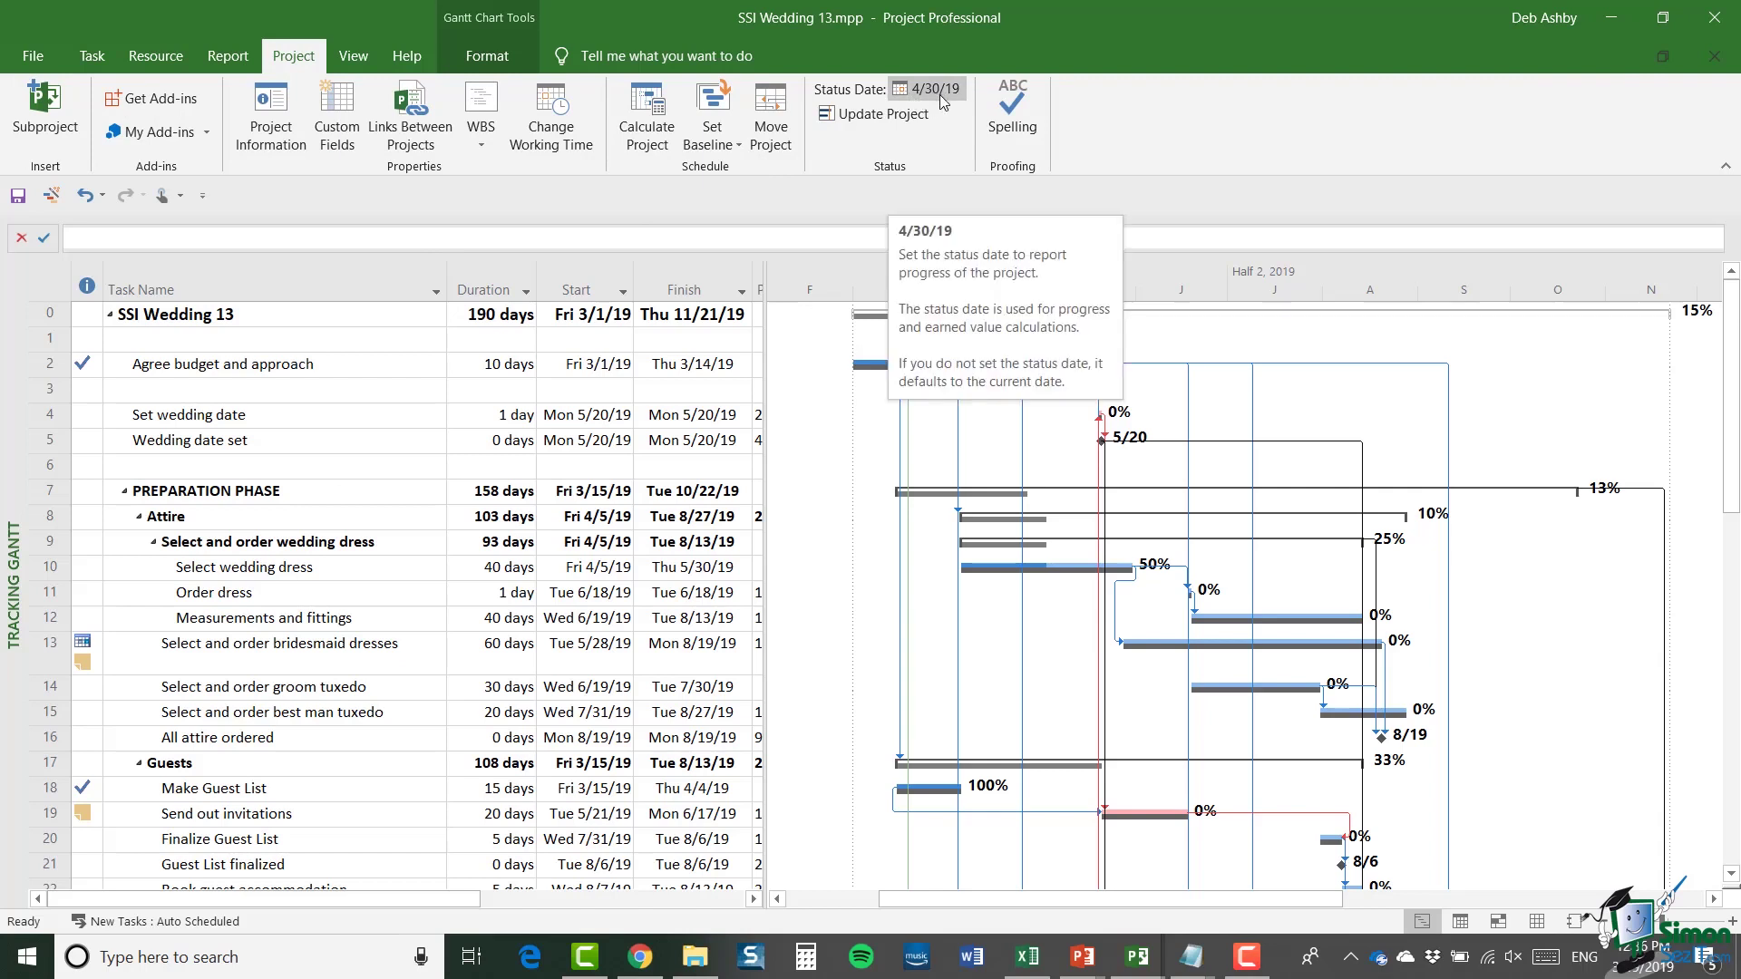
{"action": "left_click", "coordinate": [893, 123]}
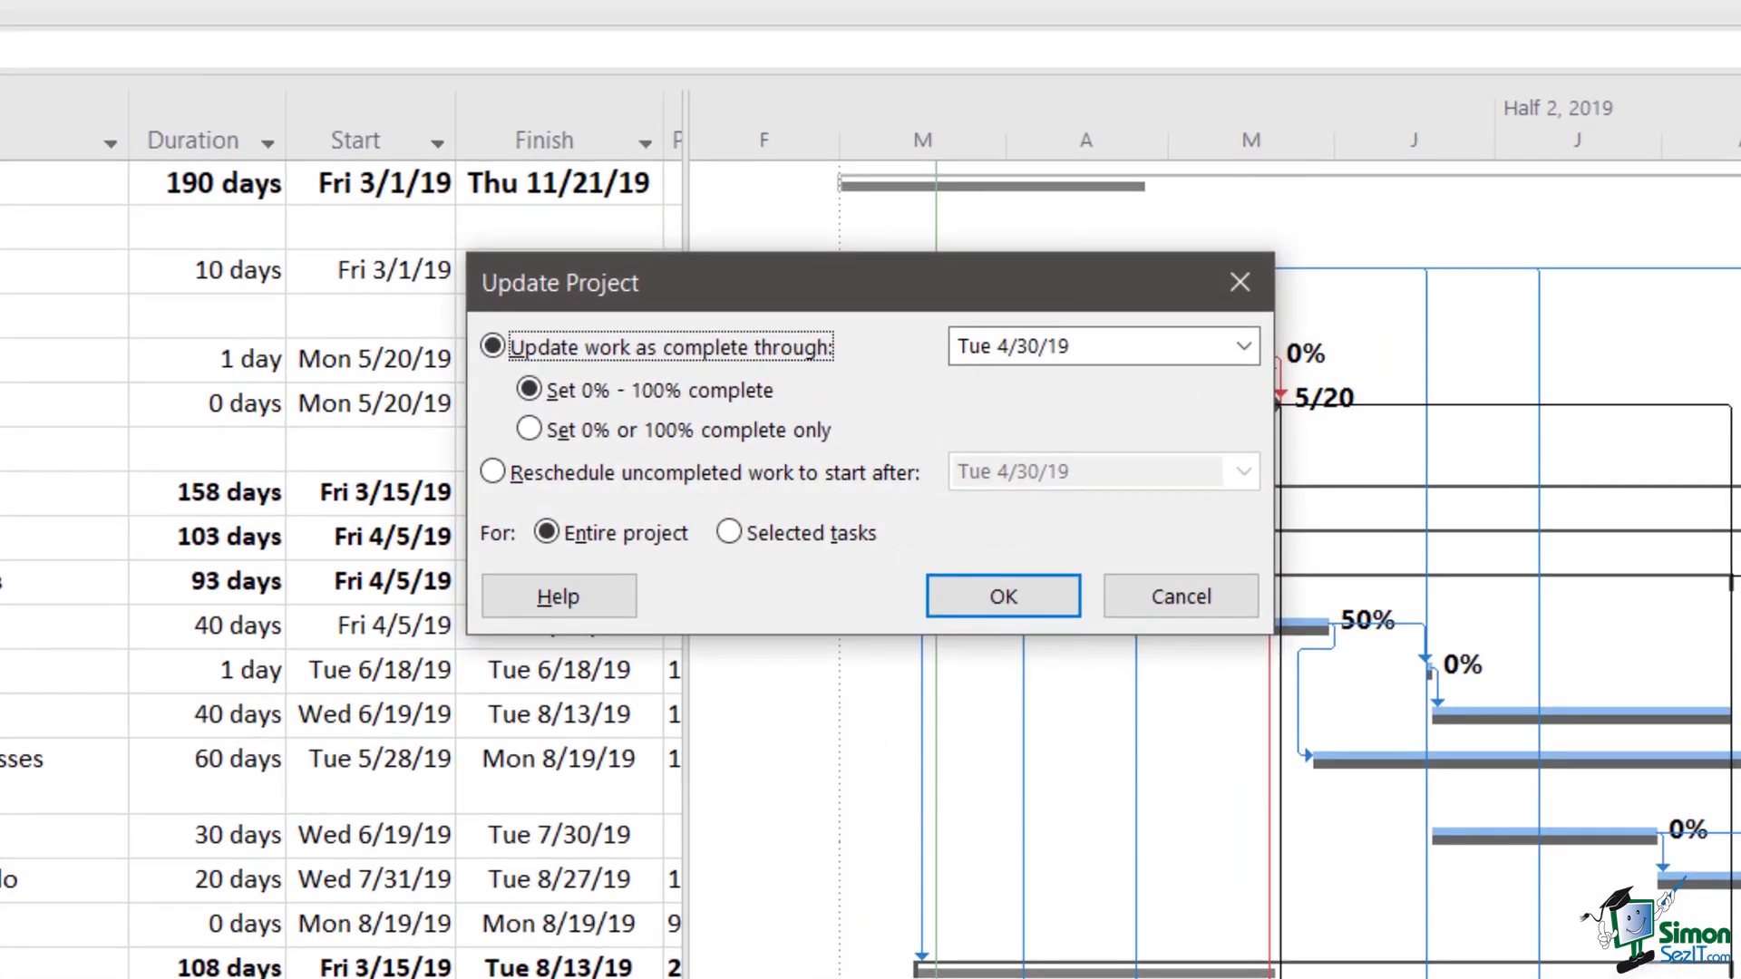
{"action": "left_click", "coordinate": [492, 473]}
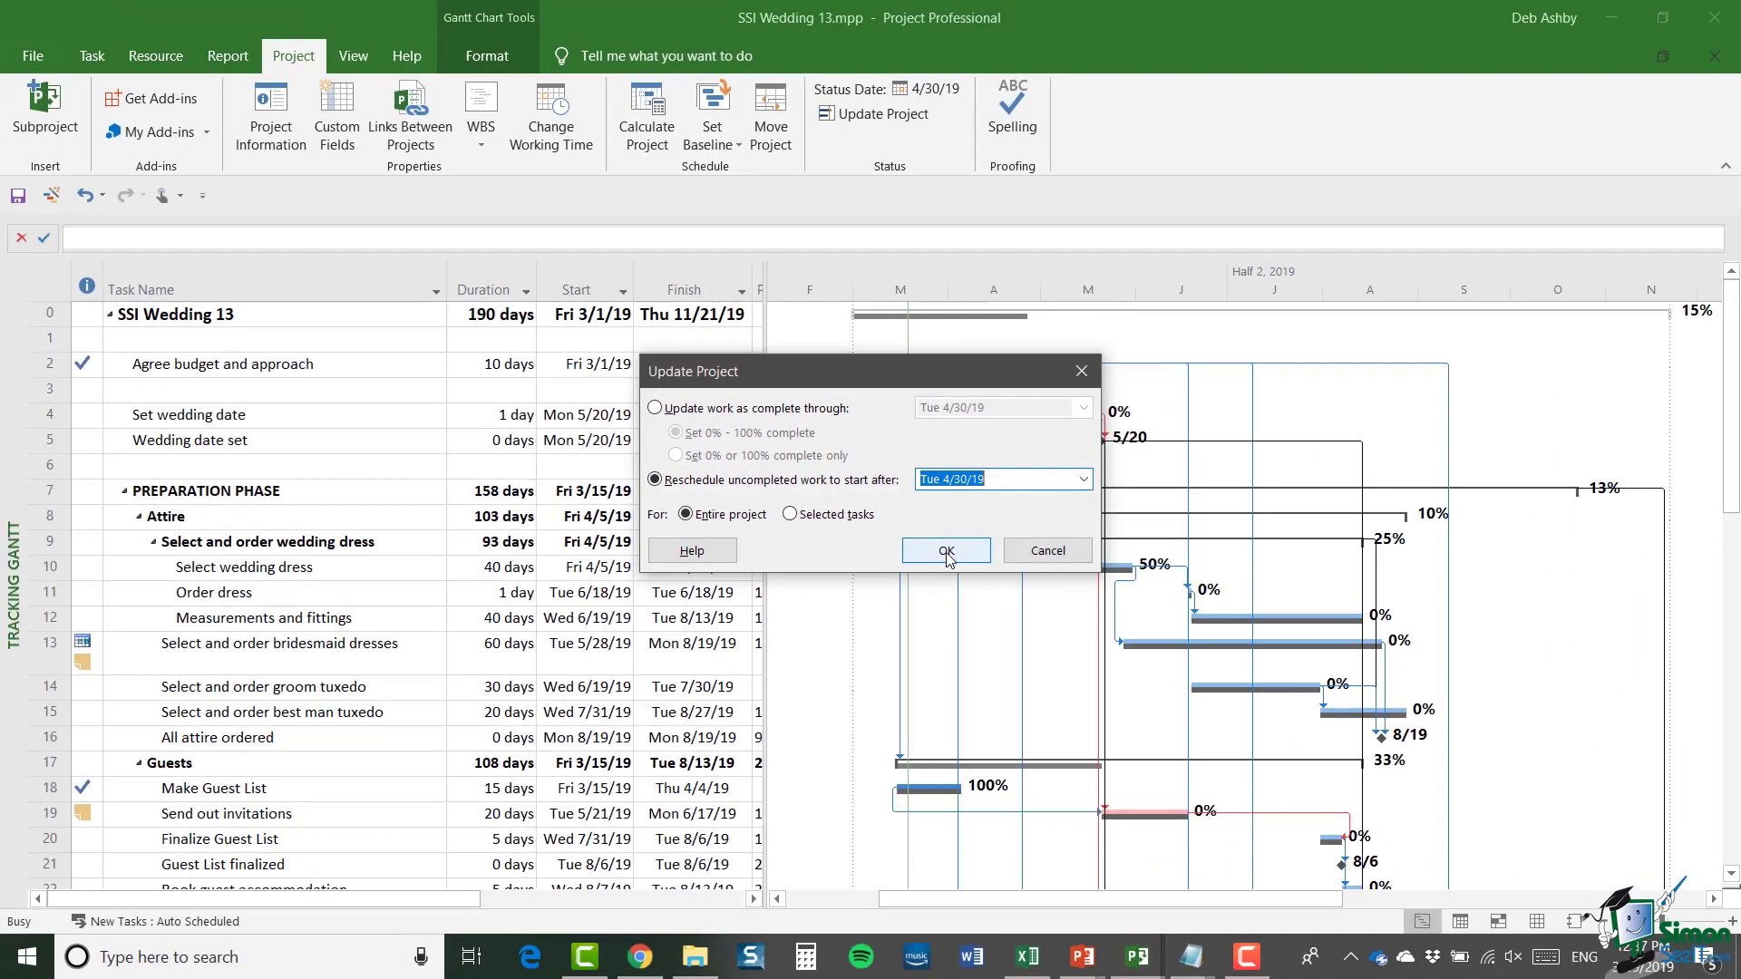
{"action": "left_click", "coordinate": [1005, 607]}
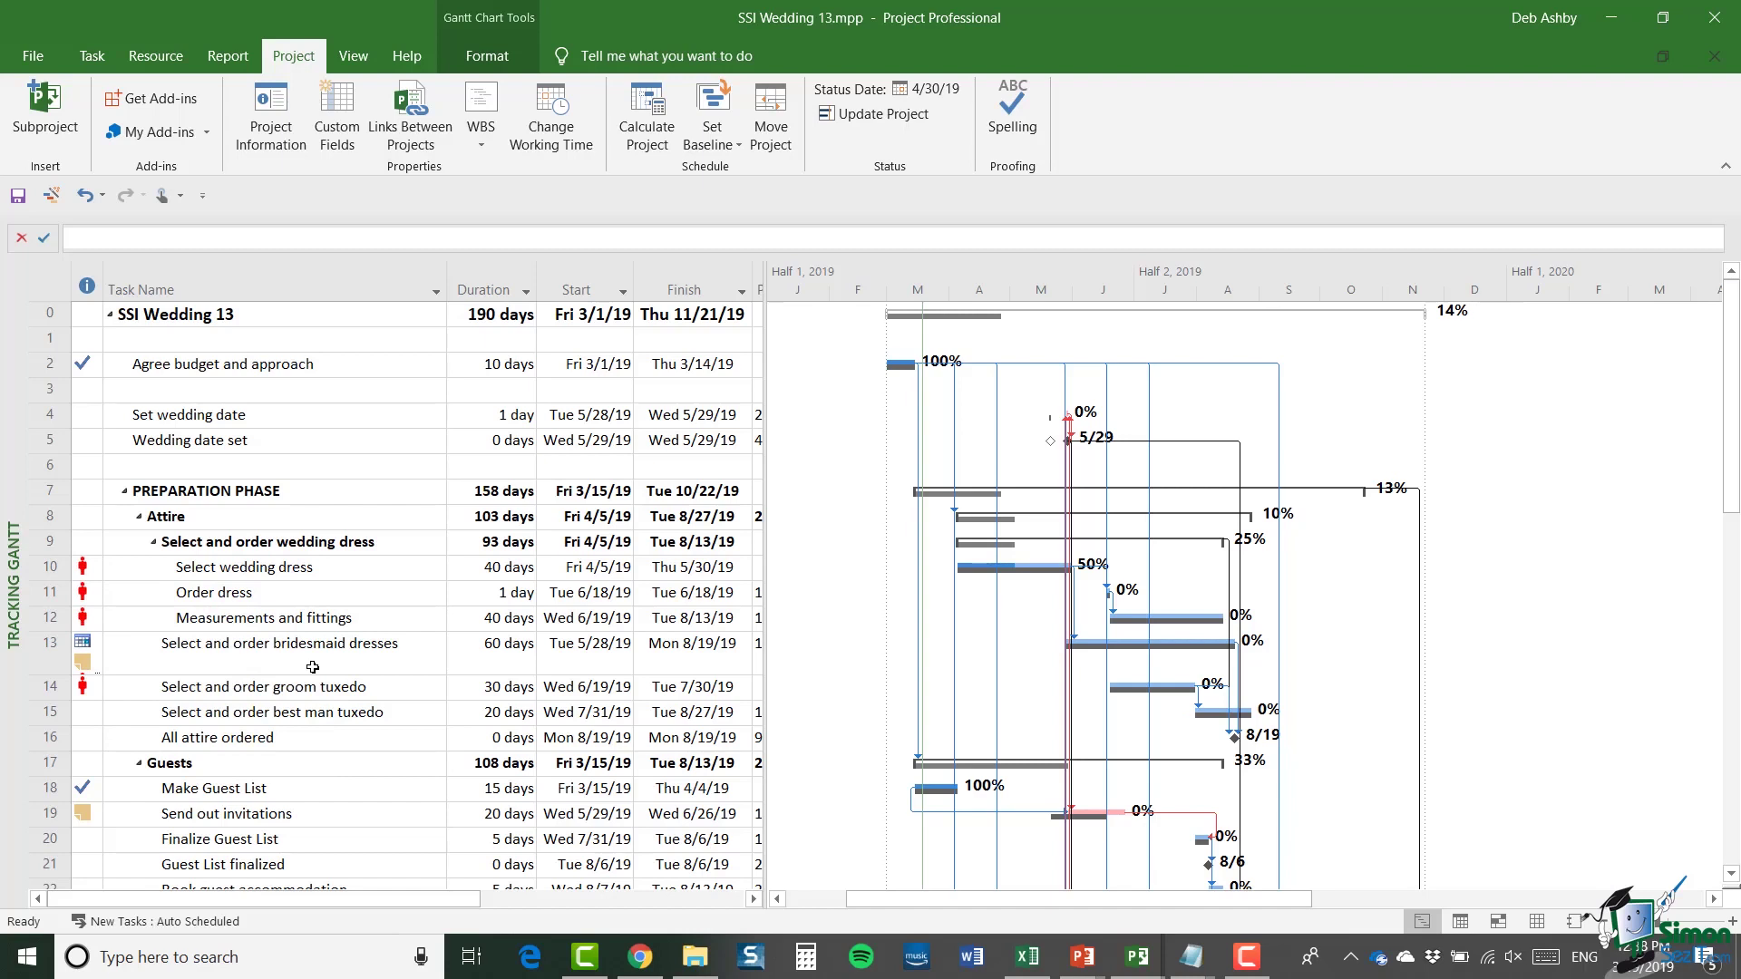
- Level all resources only within available slack, skipping all overallocations that cannot be resolved
{"action": "left_click", "coordinate": [148, 61]}
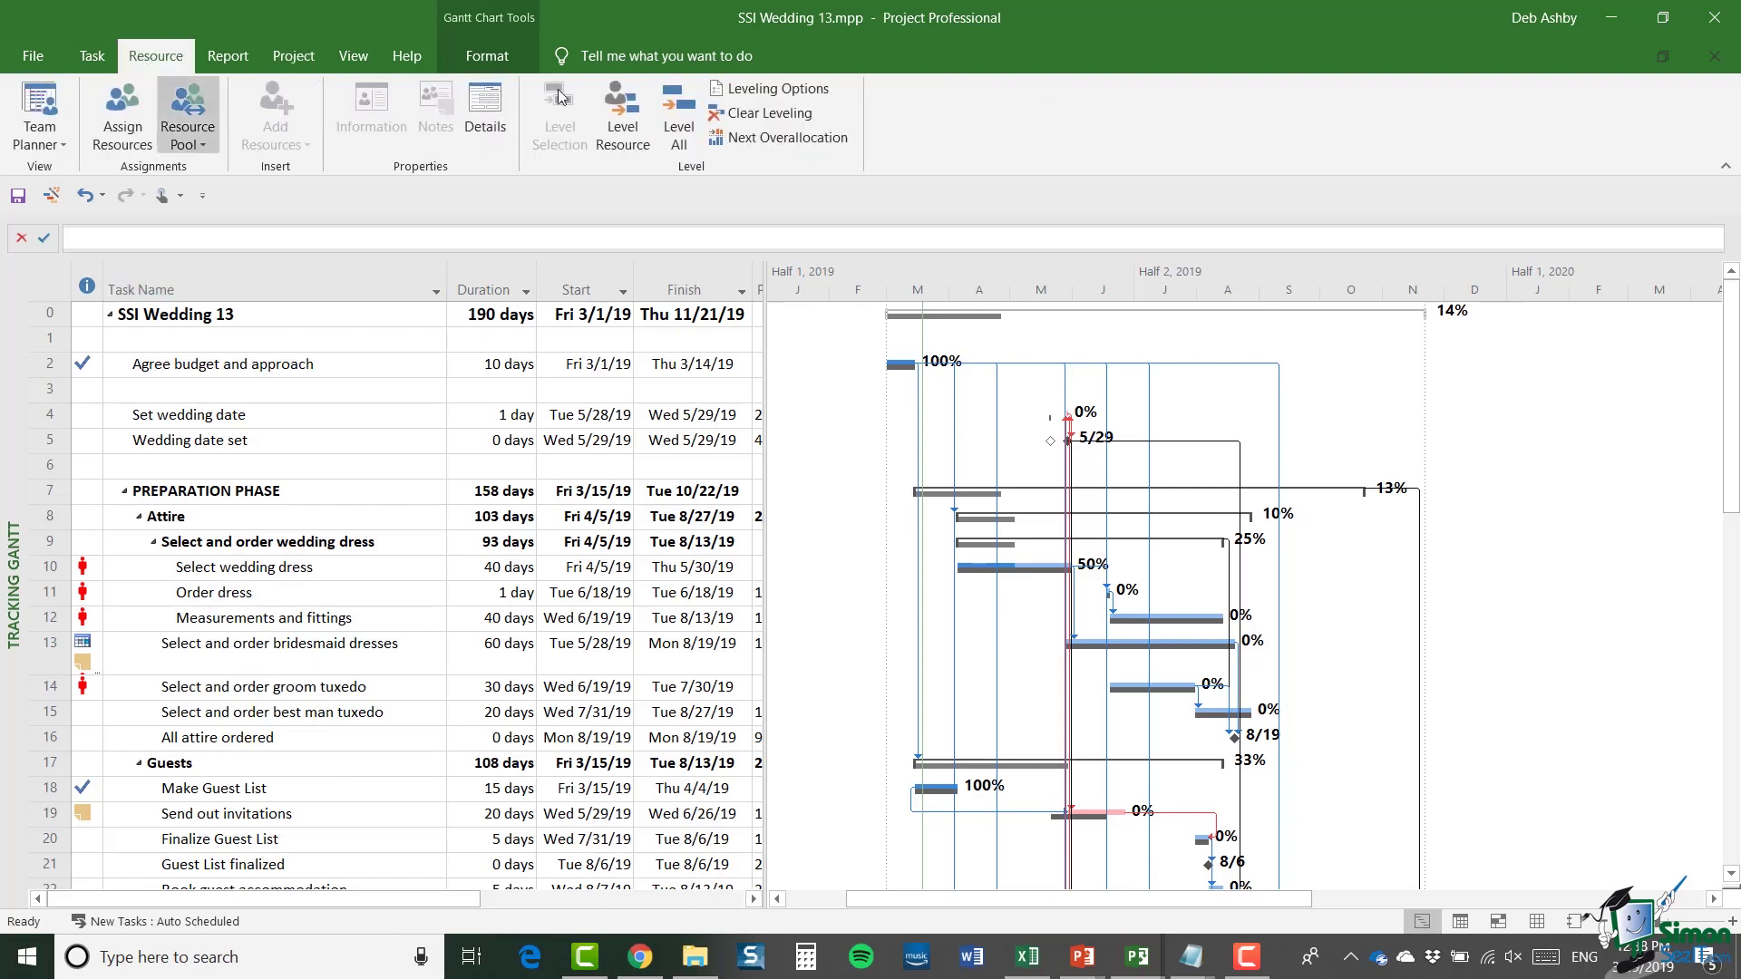
{"action": "left_click", "coordinate": [786, 89]}
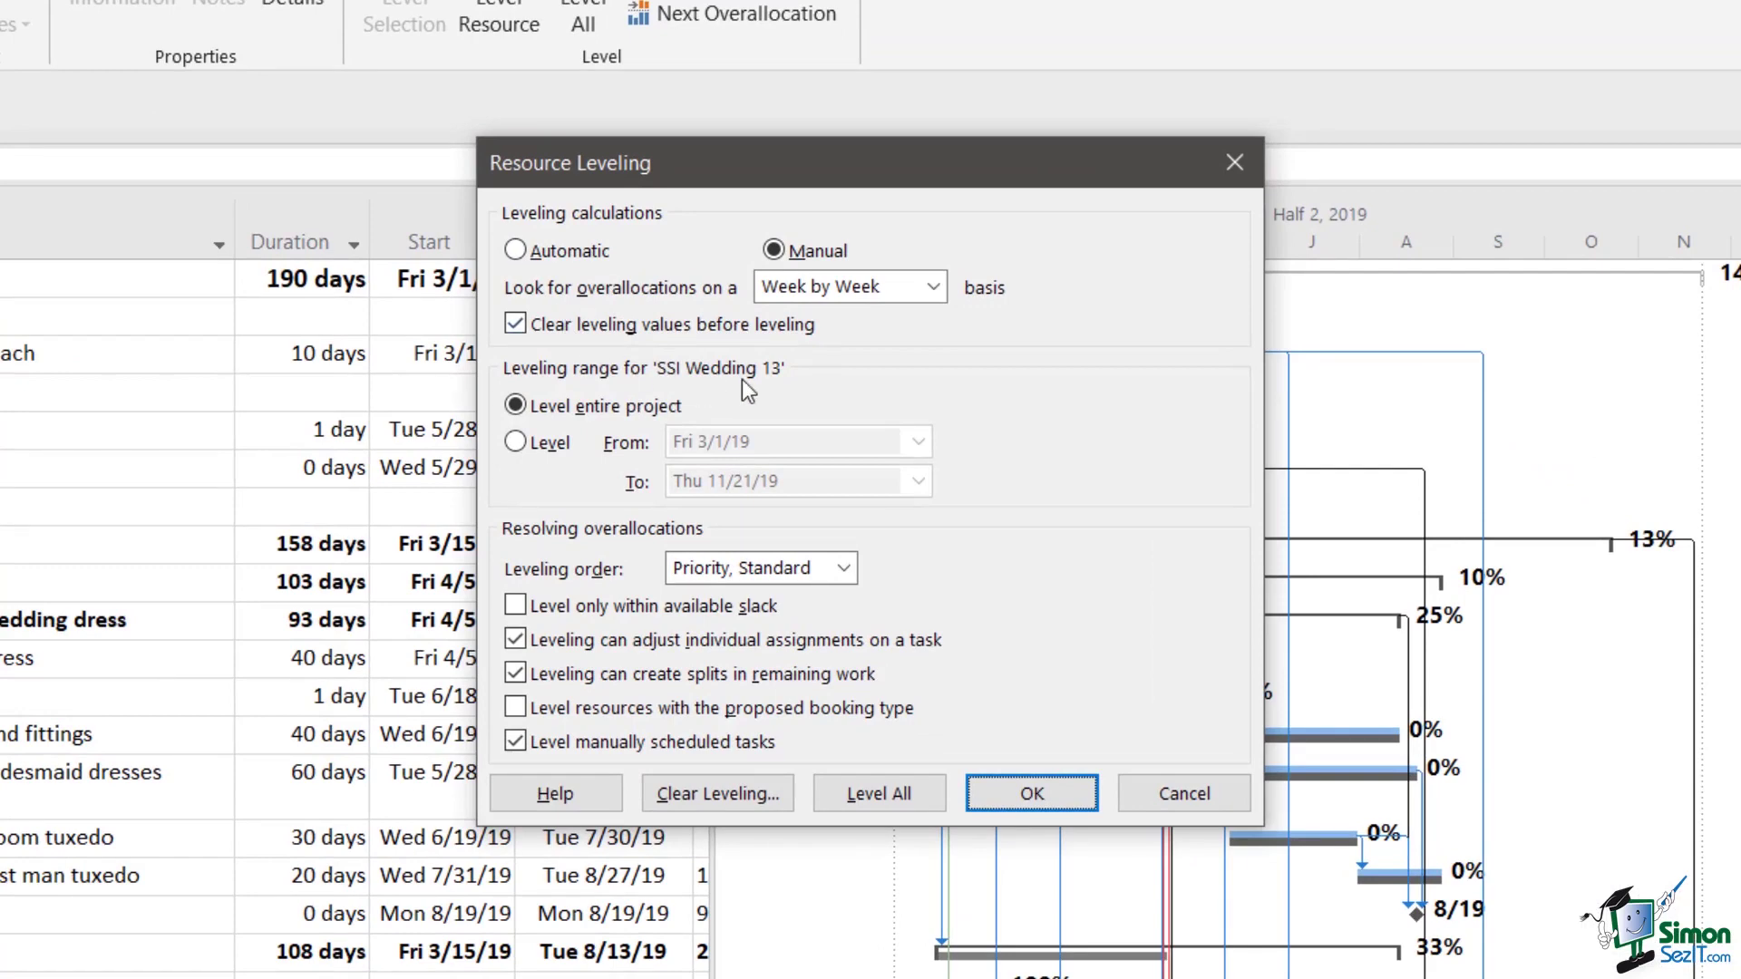
{"action": "left_click", "coordinate": [766, 614]}
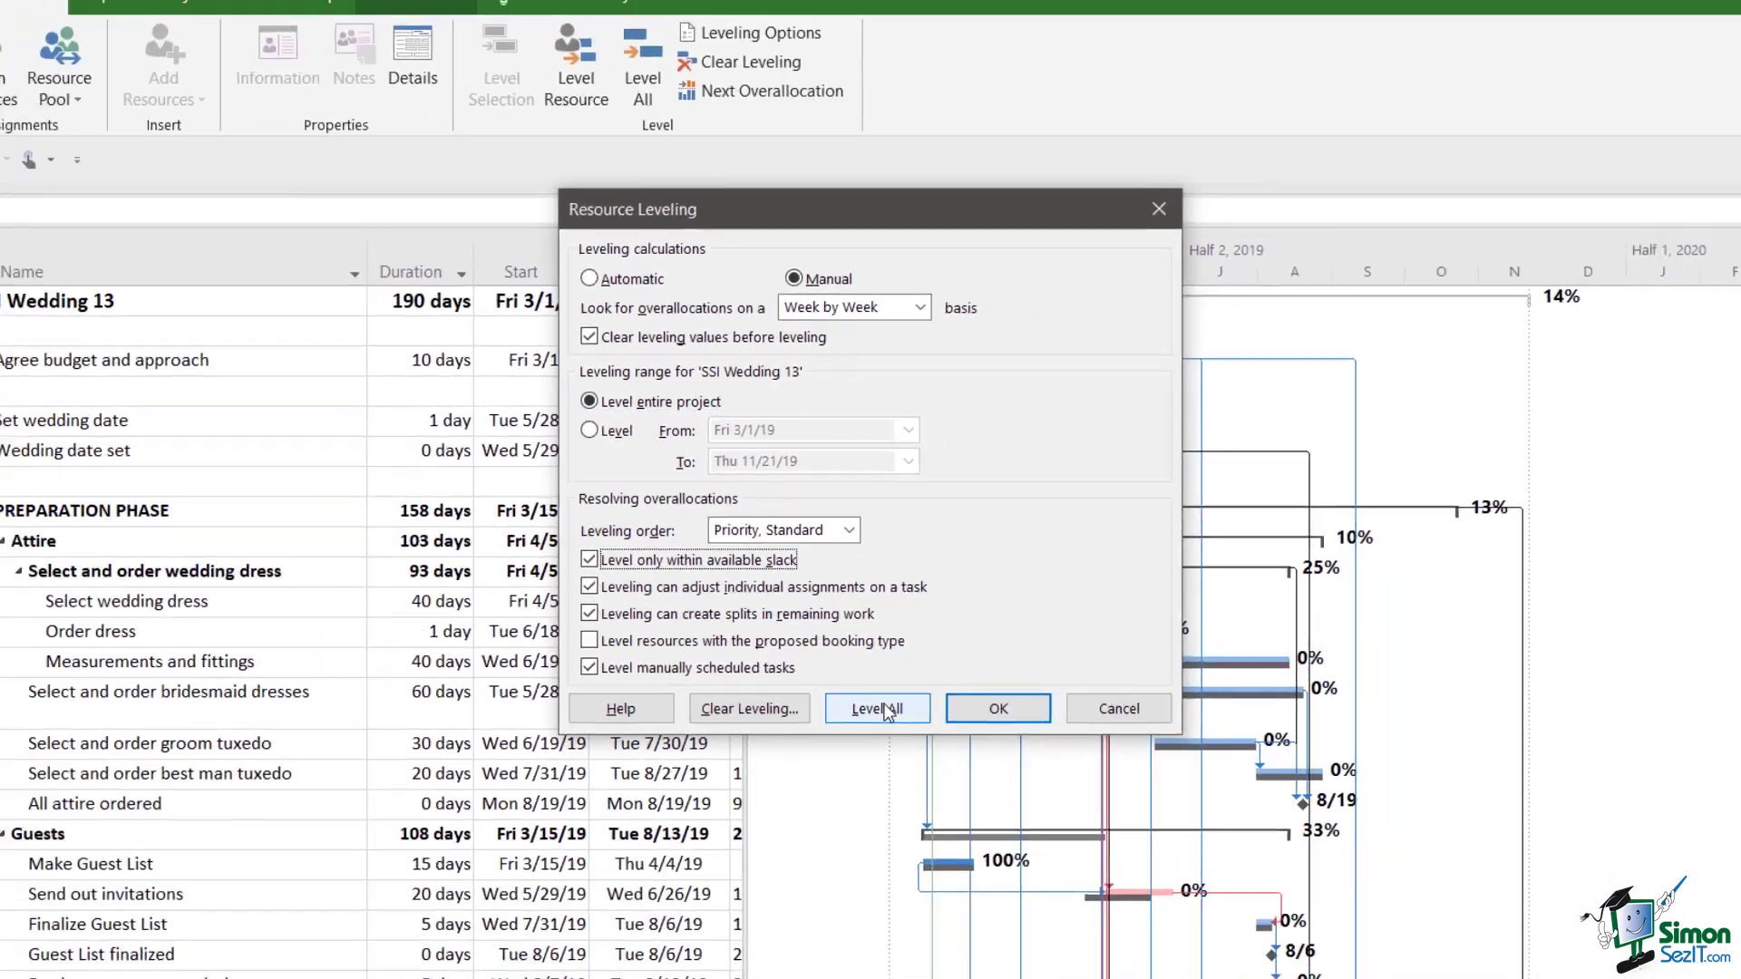
{"action": "left_click", "coordinate": [884, 708]}
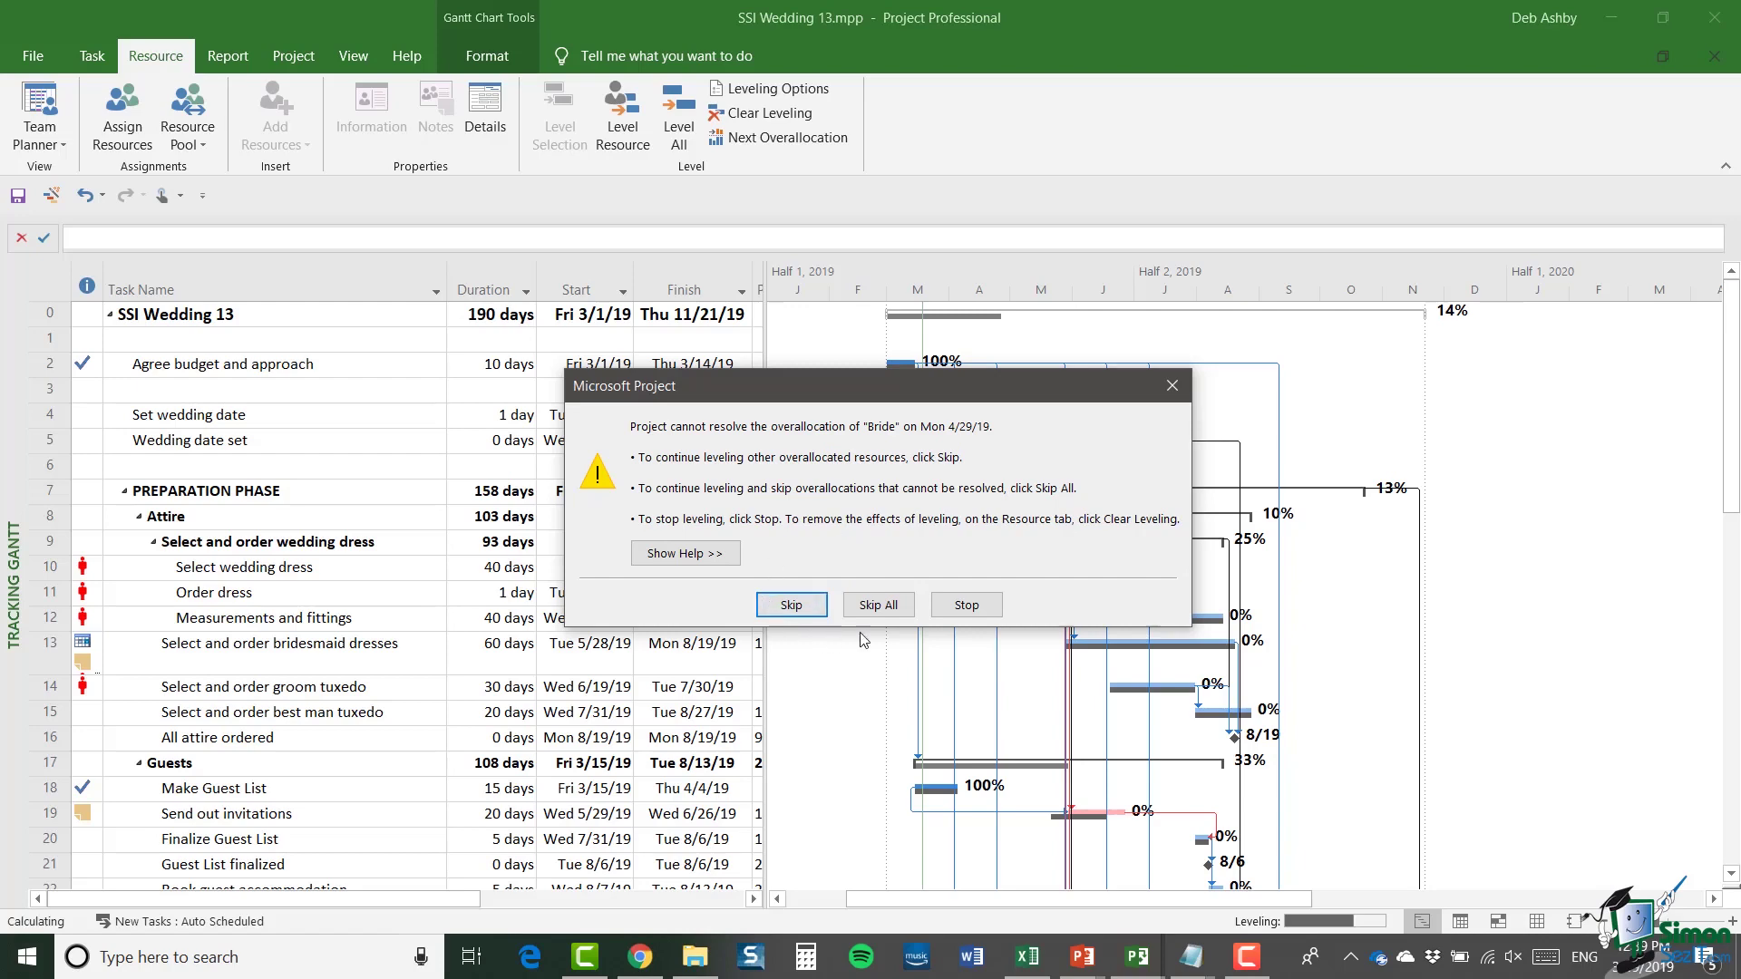
{"action": "left_click", "coordinate": [885, 613]}
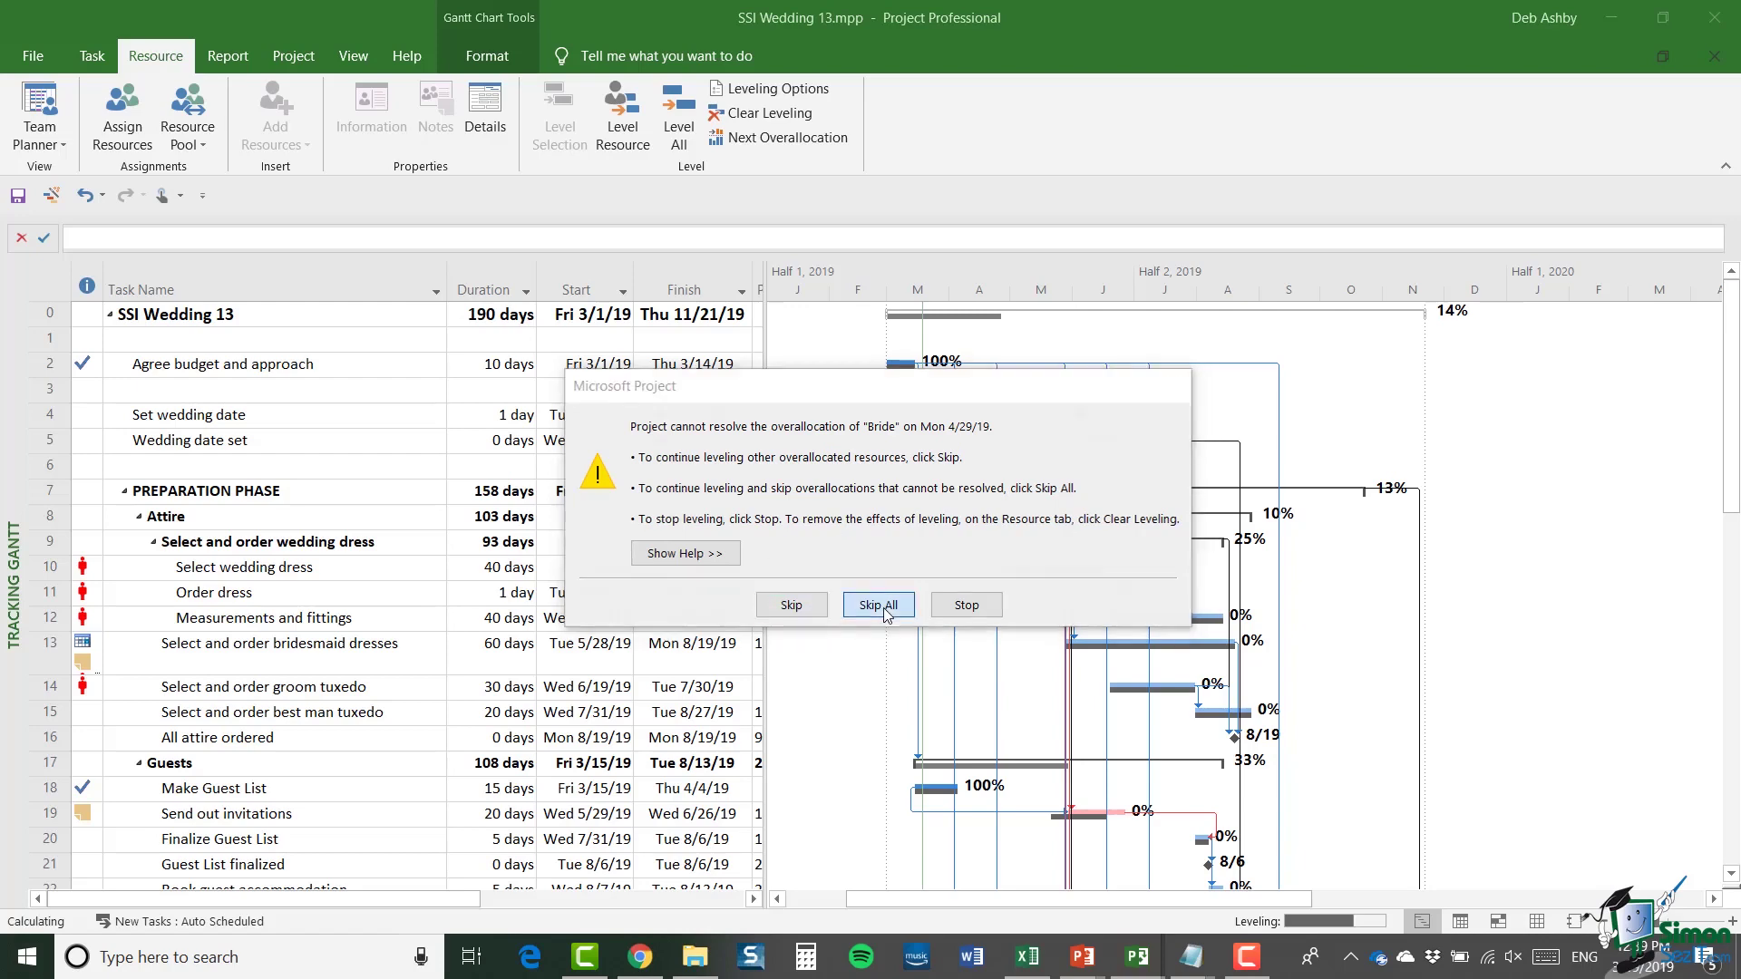